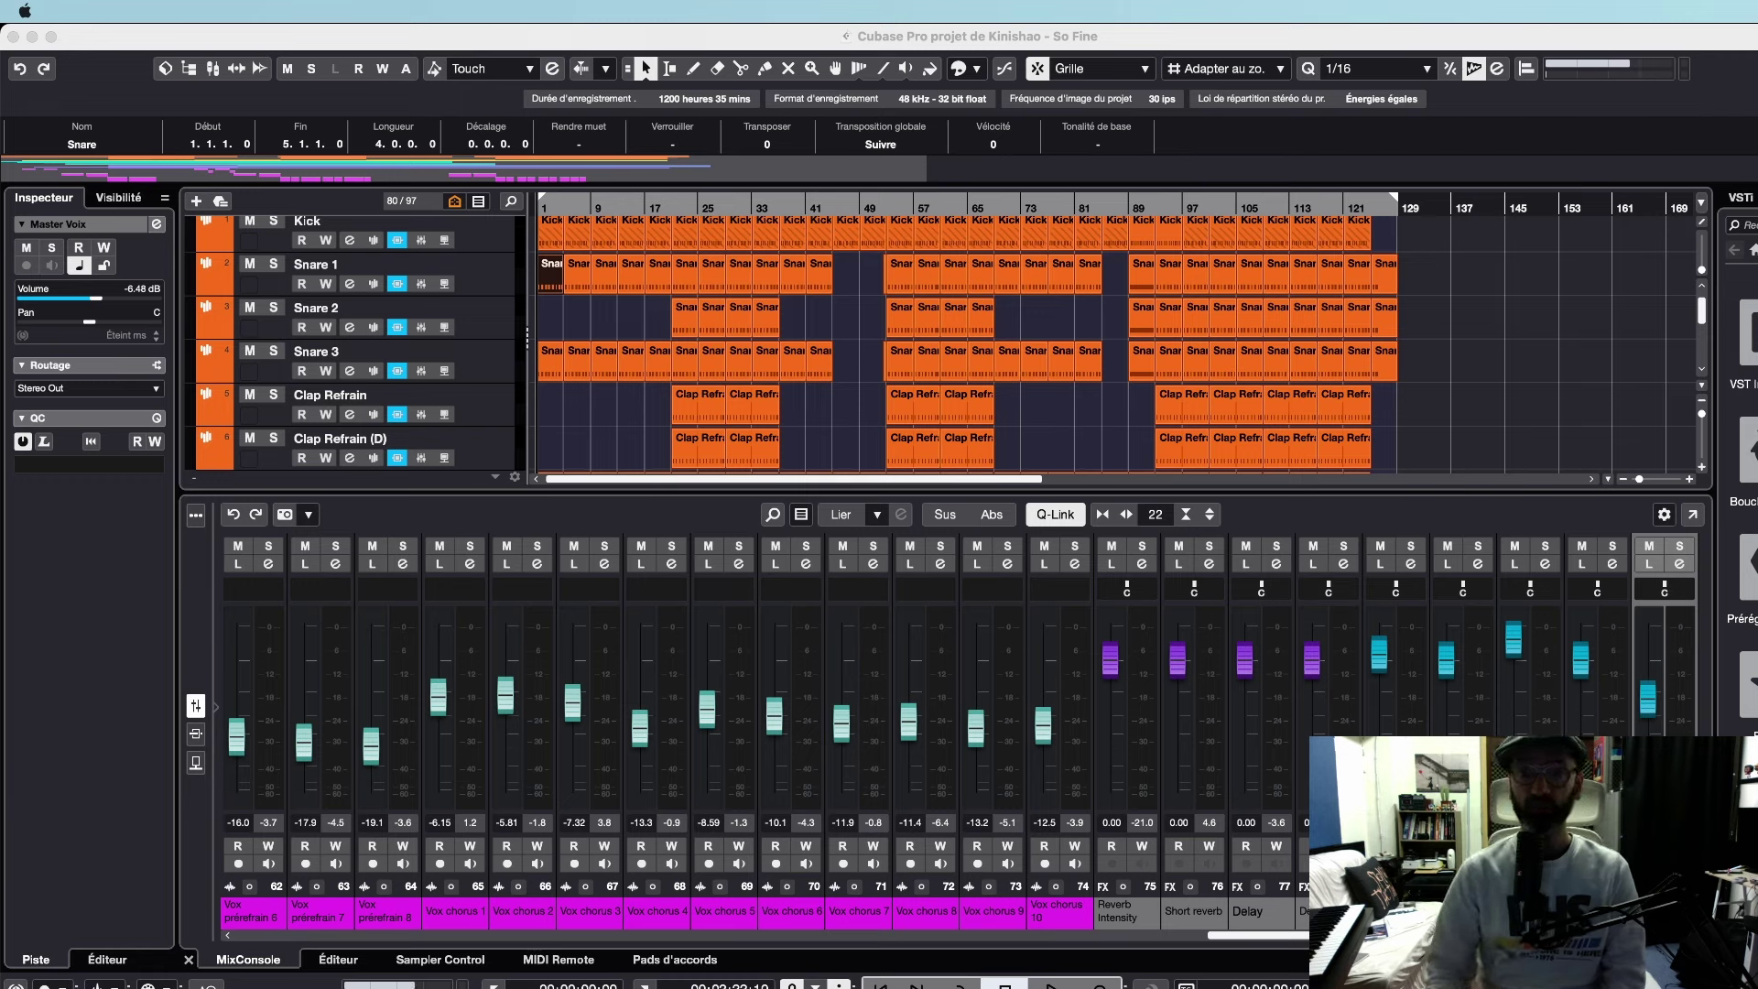
Open the MixConsole in a separate window, look through its channels from the drums to the stereo output, and close it.
{"action": "left_click", "coordinate": [1472, 160]}
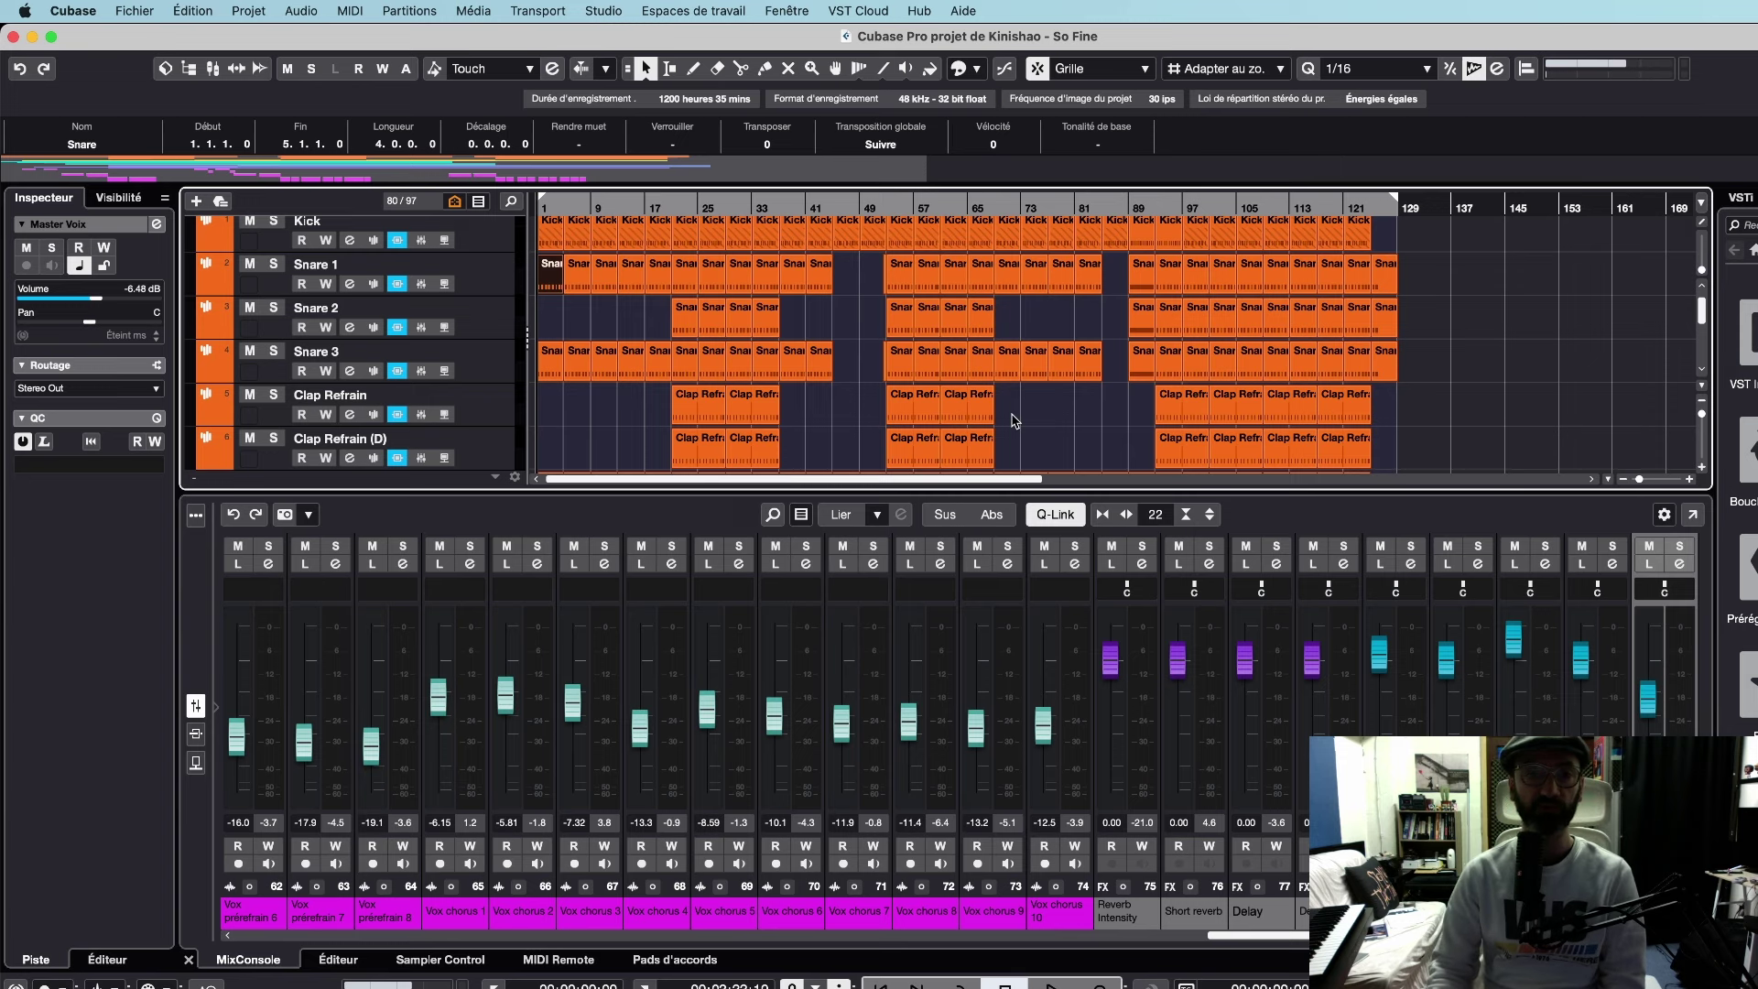
{"action": "left_click", "coordinate": [1693, 516]}
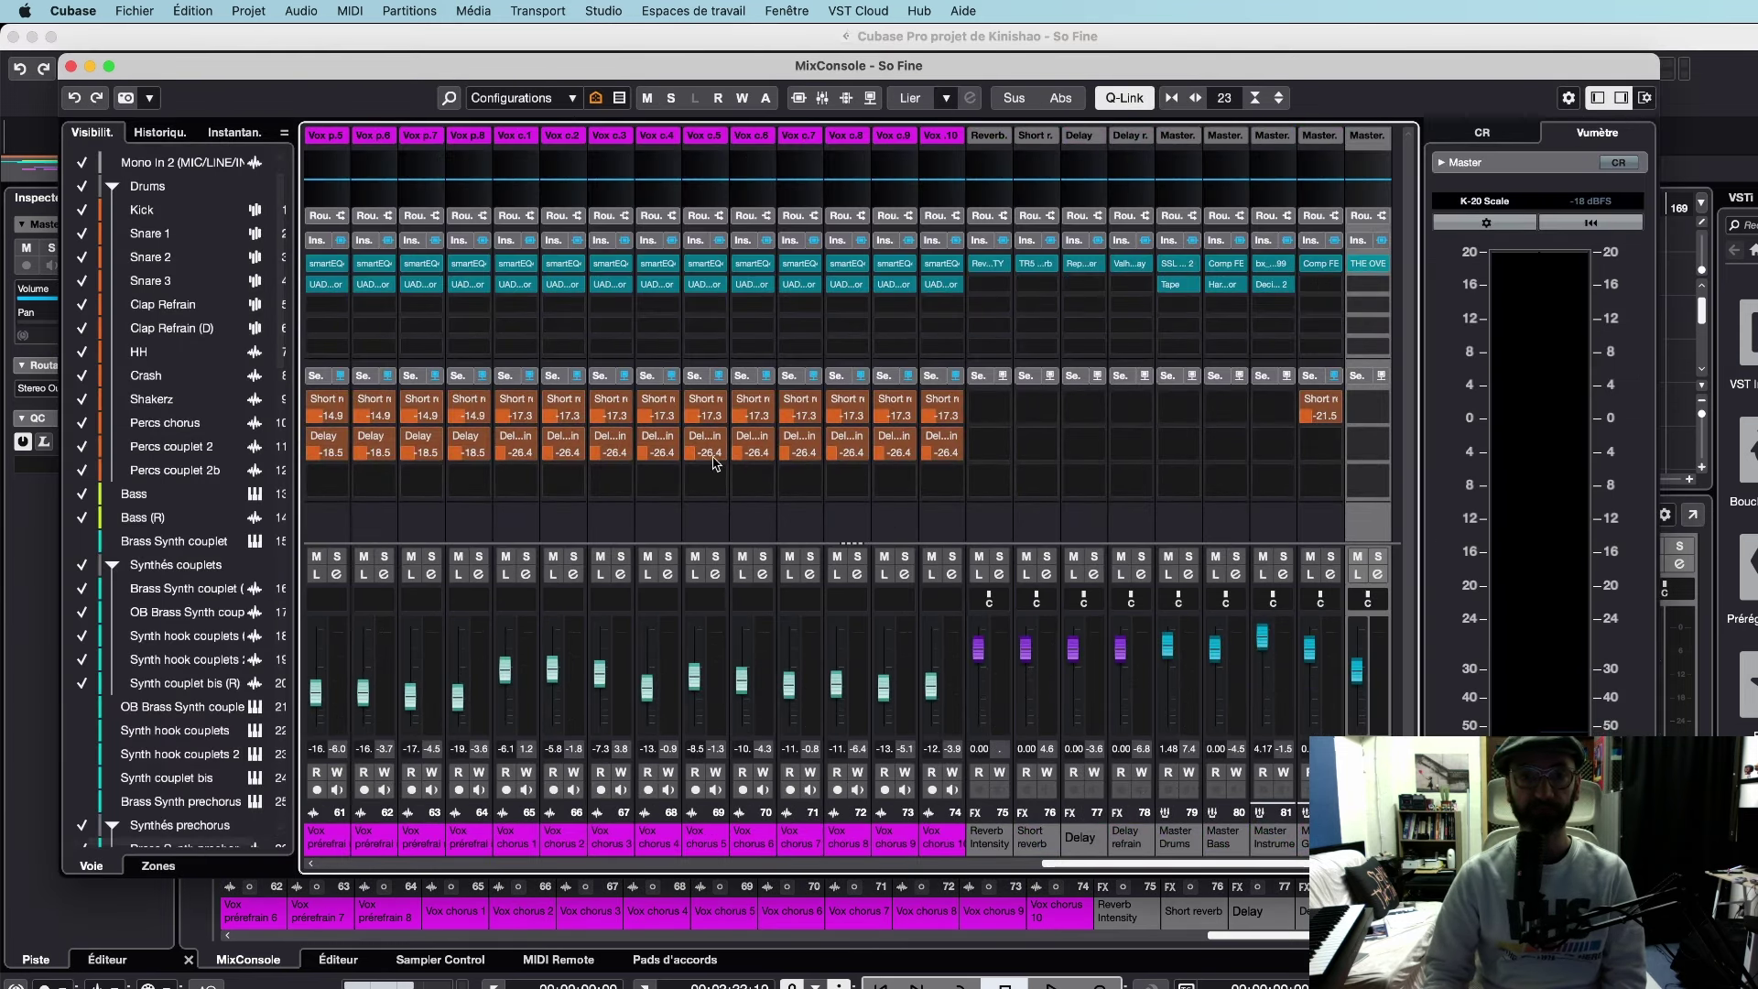
{"action": "left_click_drag", "start_coordinate": [305, 68], "coordinate": [389, 72]}
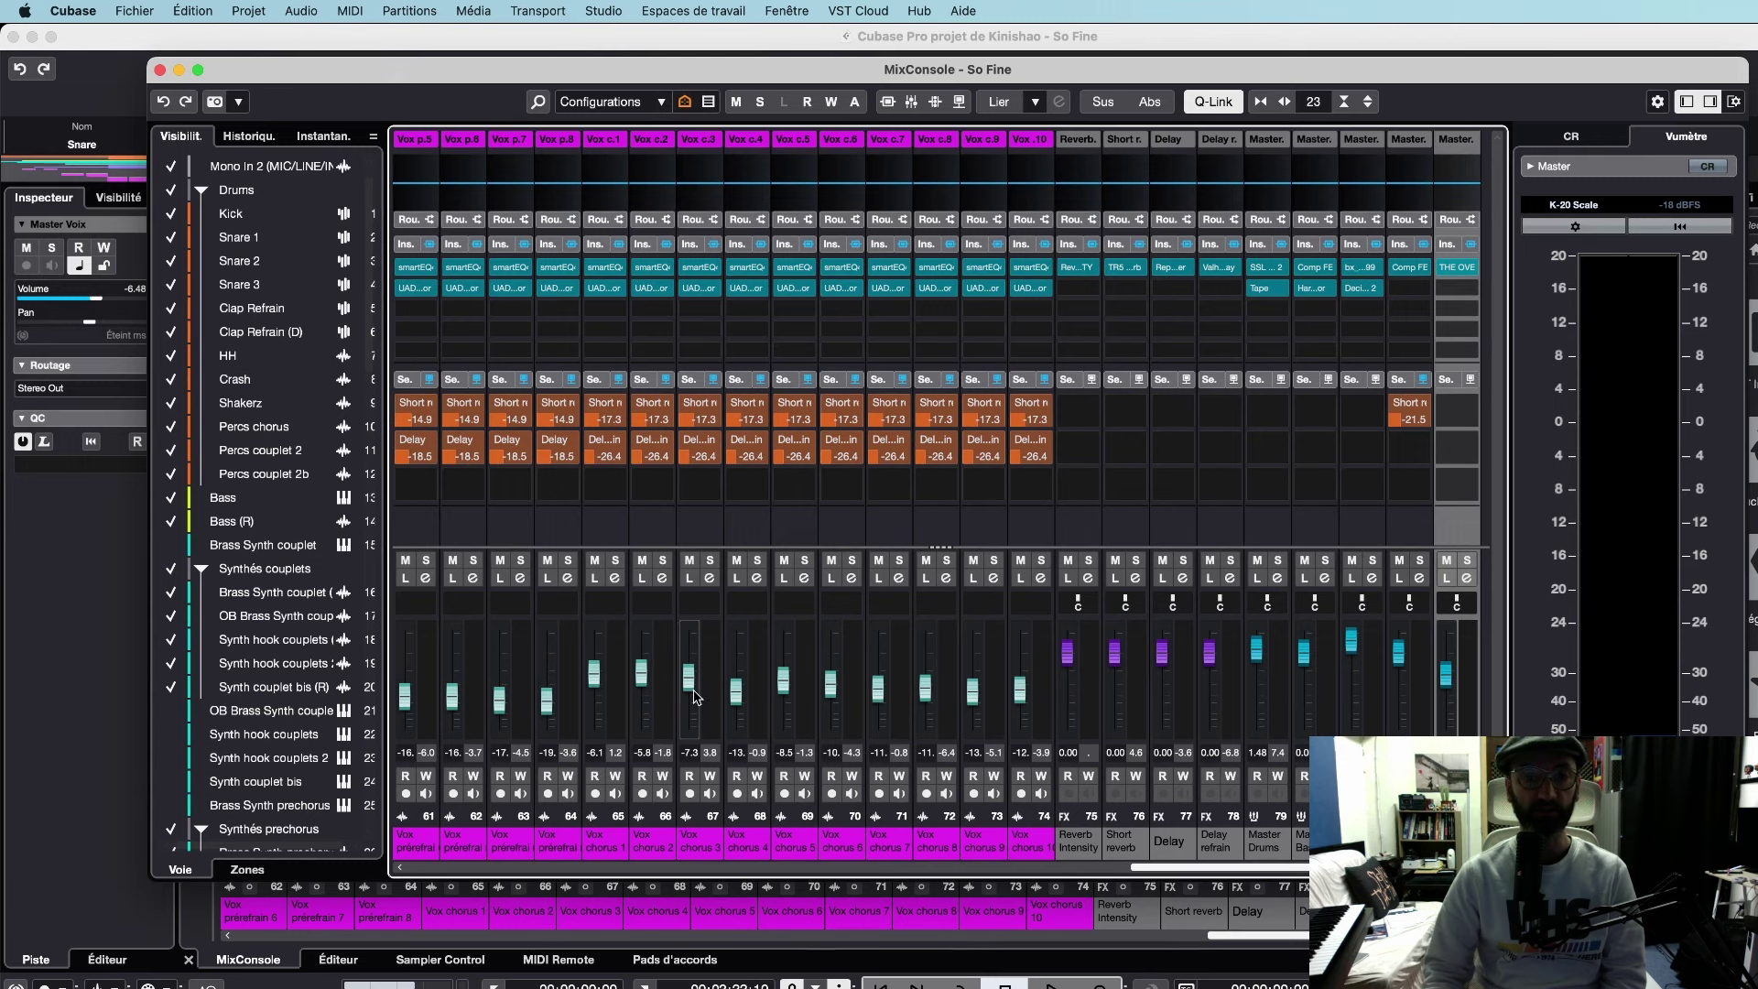
{"action": "scroll", "coordinate": [694, 698], "scroll_direction": "left", "scroll_amount": 15}
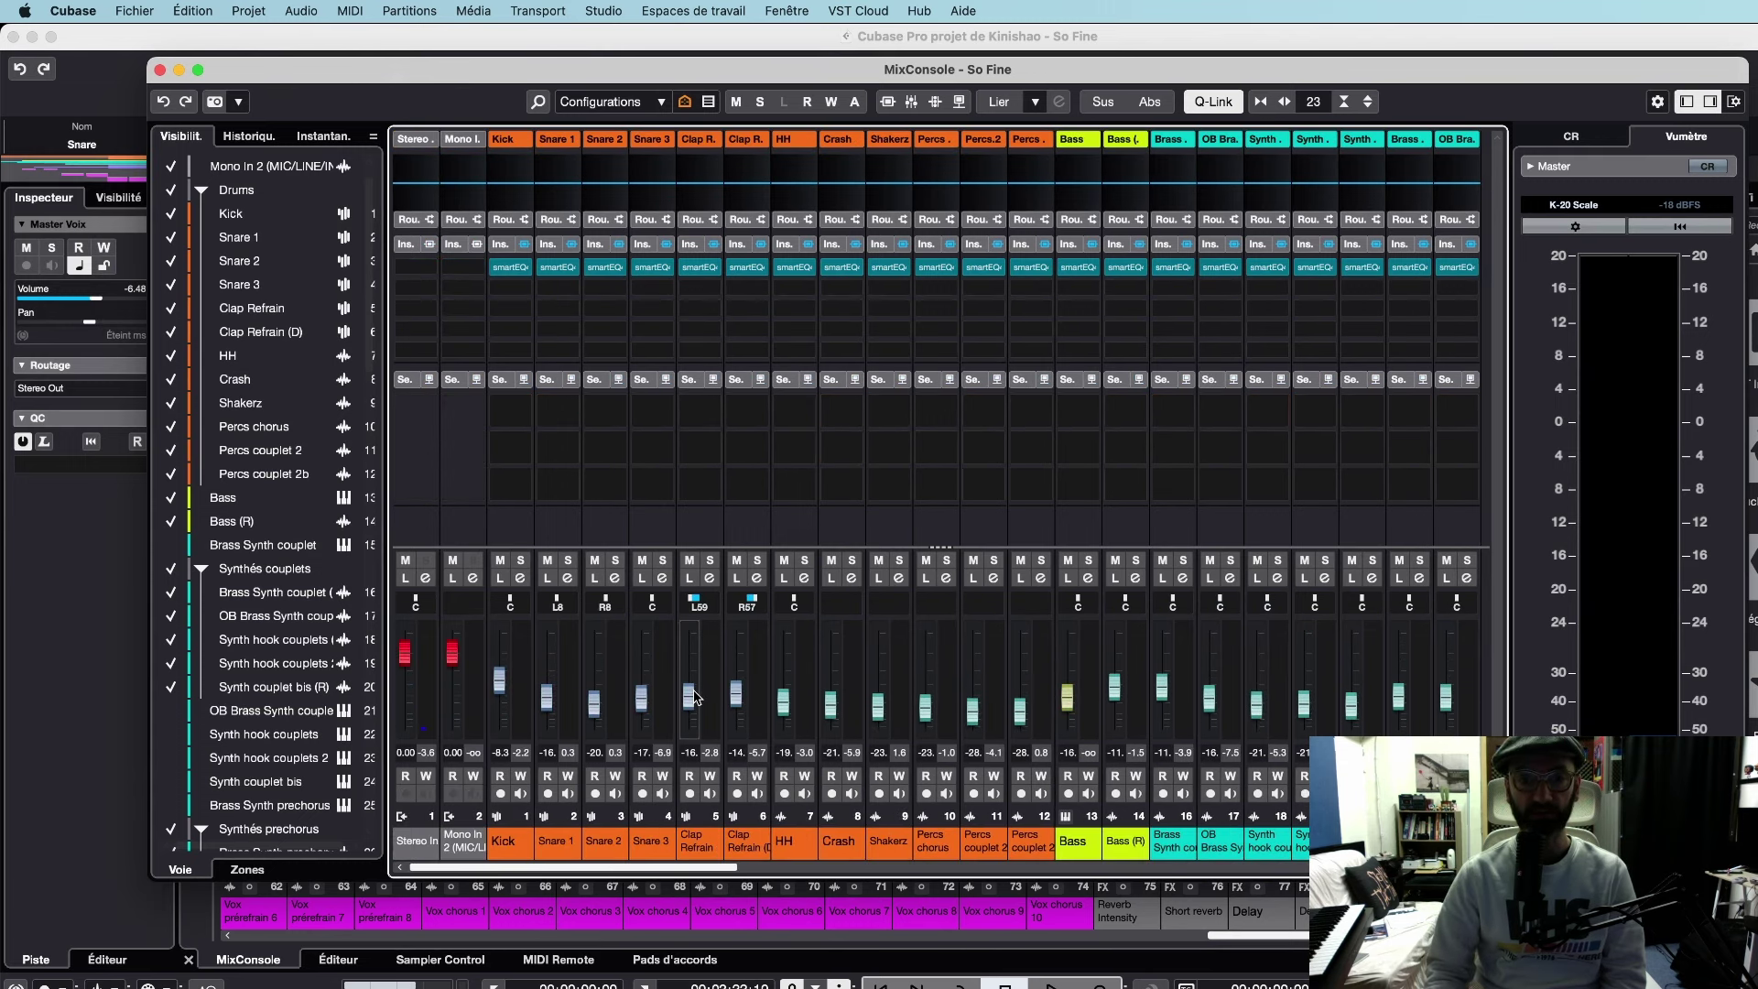
{"action": "scroll", "coordinate": [694, 698], "scroll_direction": "right", "scroll_amount": 15}
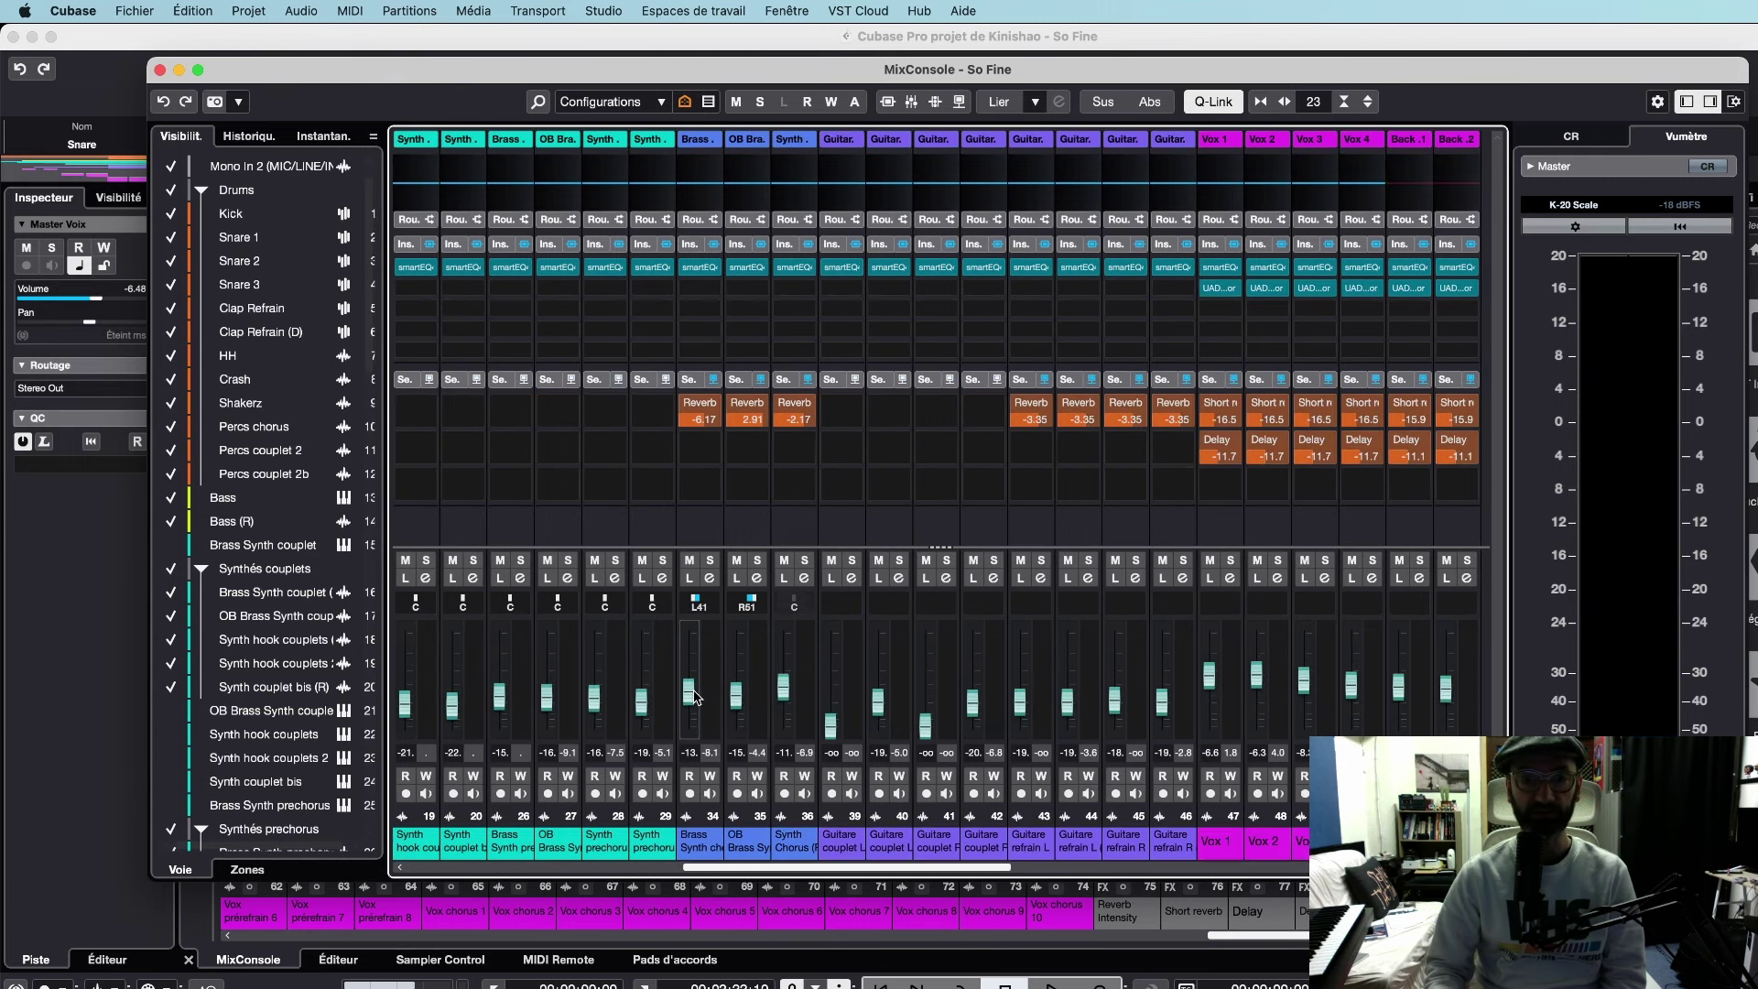
{"action": "scroll", "coordinate": [694, 697], "scroll_direction": "right", "scroll_amount": 10}
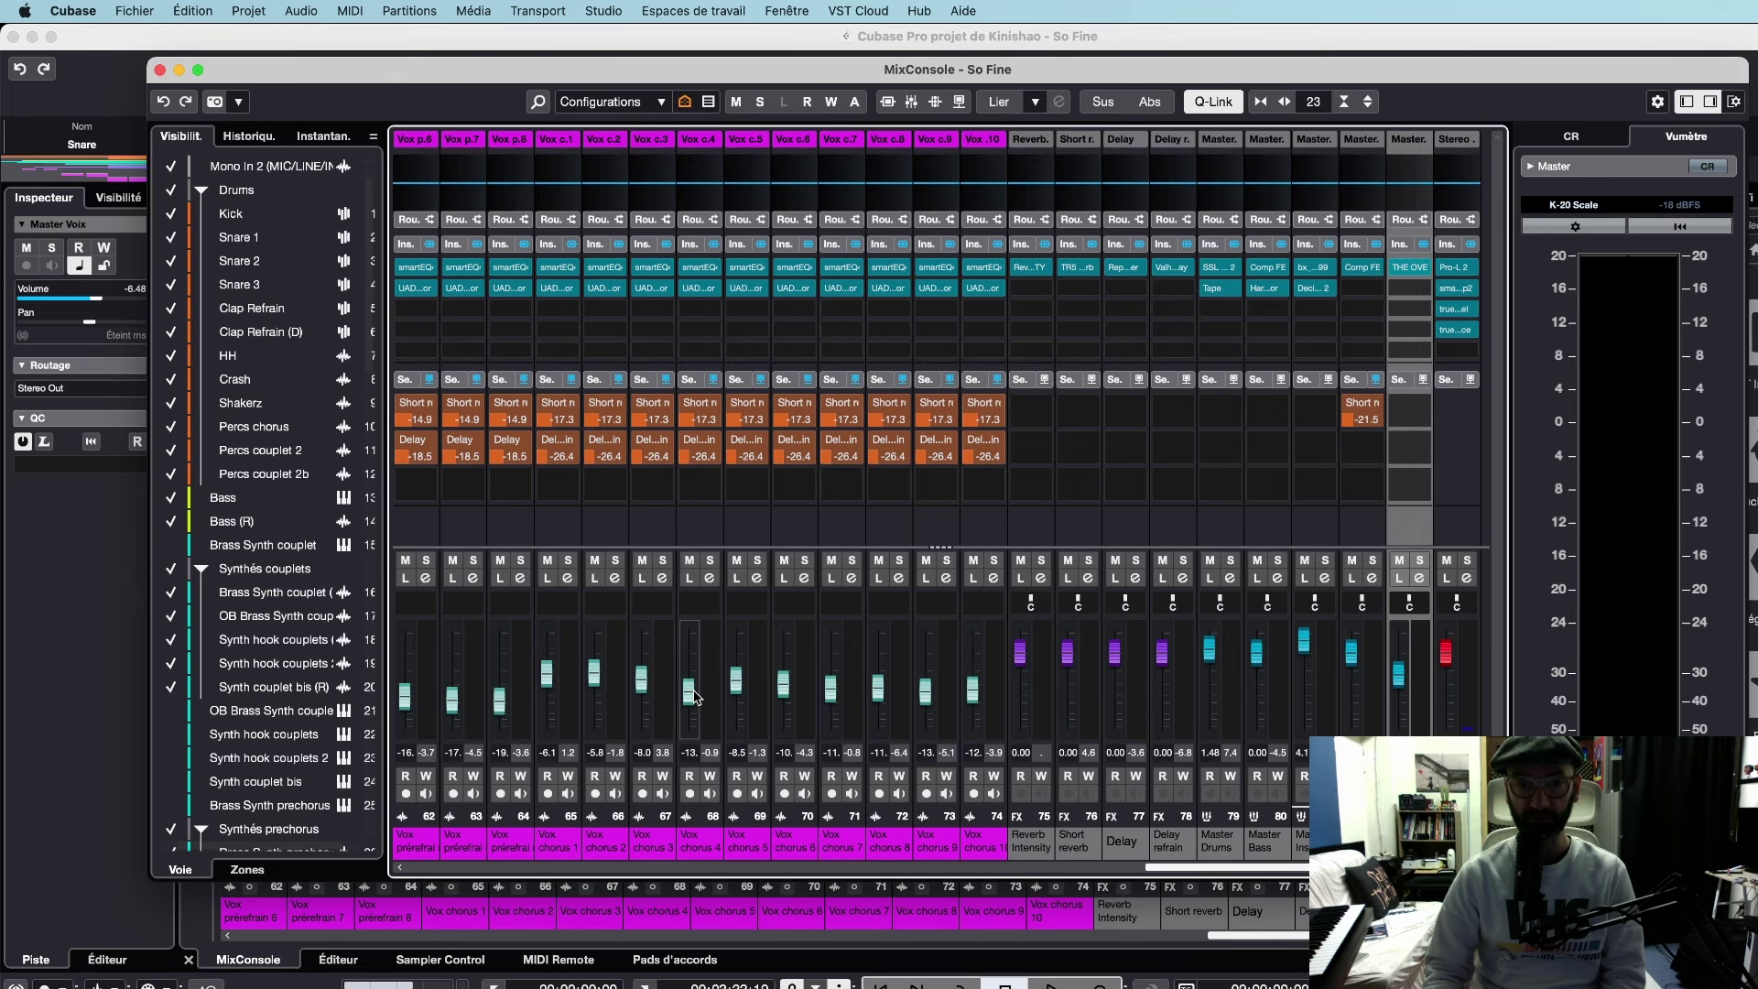
{"action": "scroll", "coordinate": [694, 698], "scroll_direction": "left", "scroll_amount": 10}
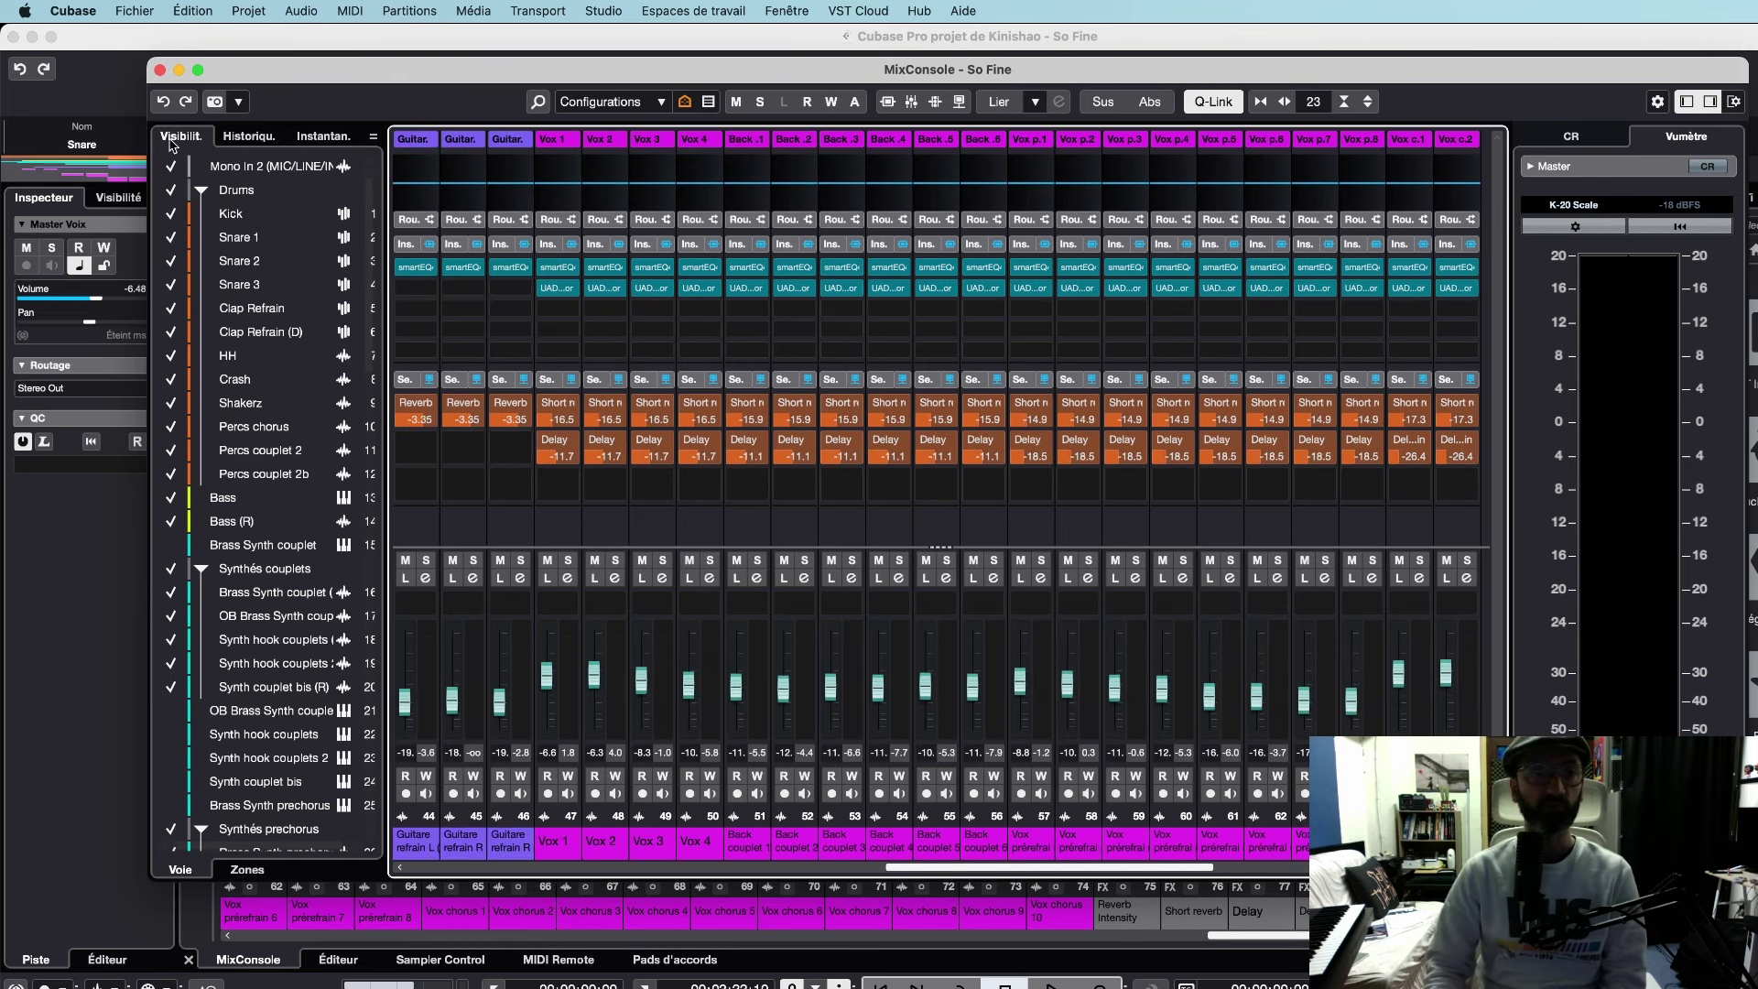
{"action": "left_click", "coordinate": [160, 69]}
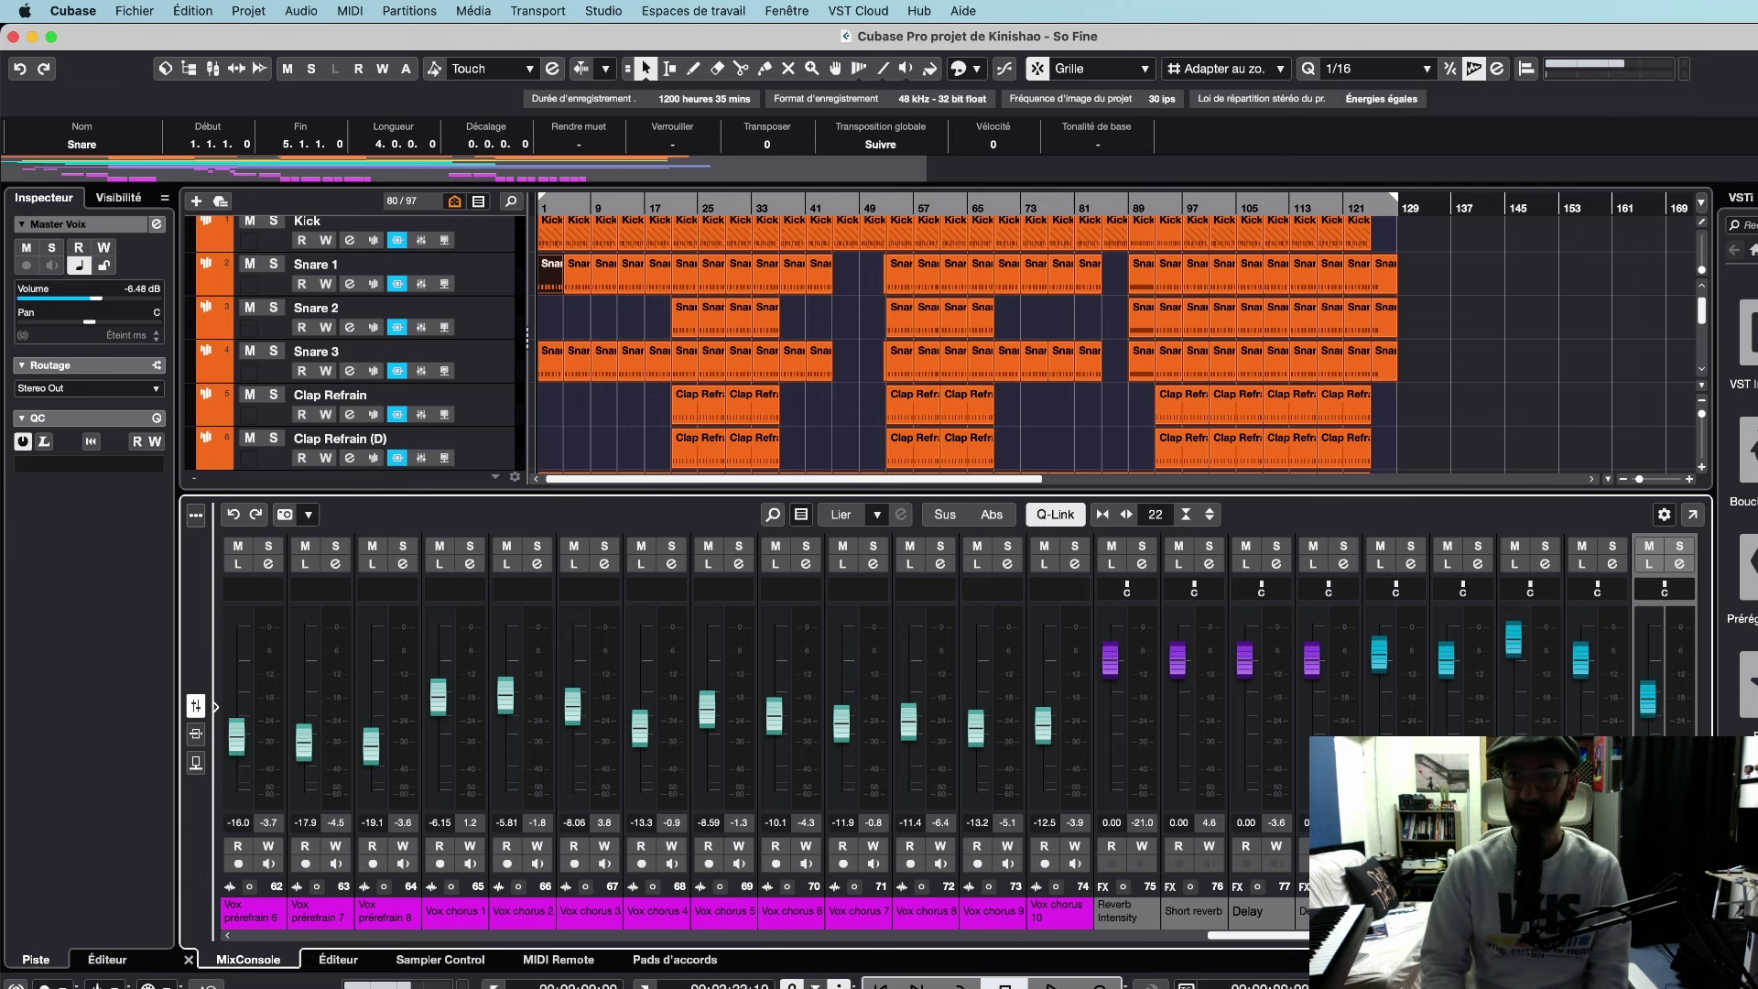
Hide the lower zone's mixer to enlarge the arrangement, and clear the event selection.
{"action": "key", "text": "ctrl+alt+e"}
{"action": "scroll", "coordinate": [1465, 696], "scroll_direction": "up", "scroll_amount": 3}
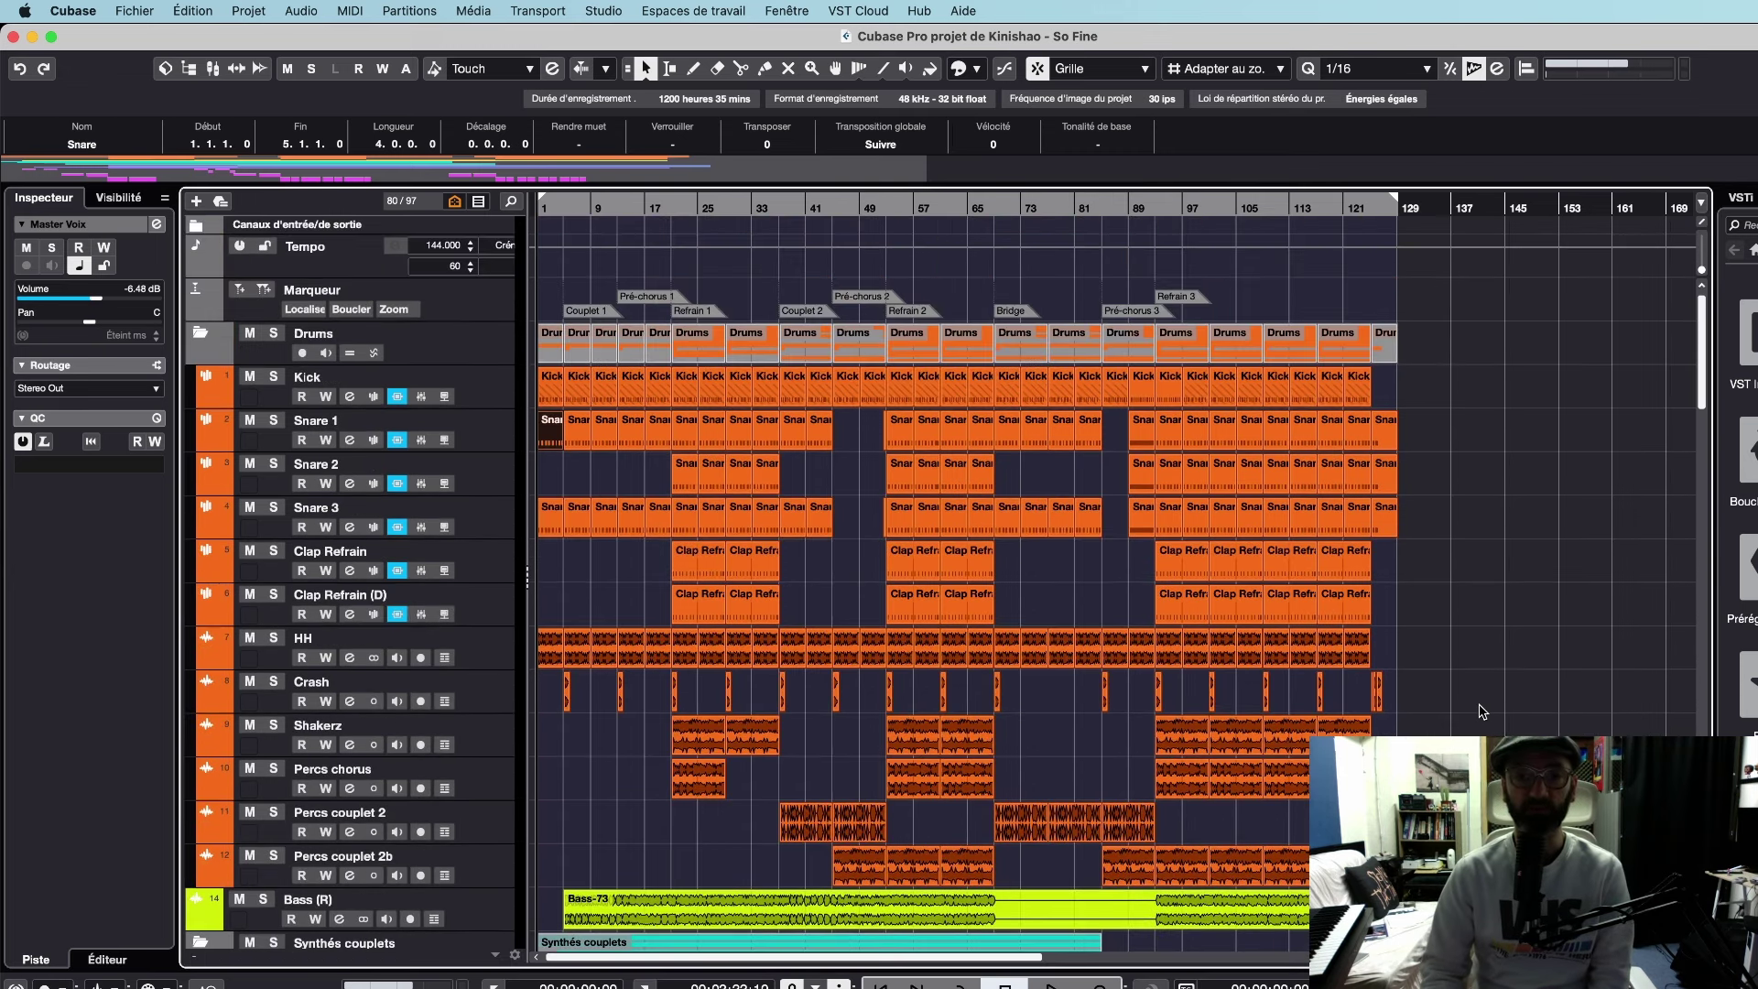
{"action": "scroll", "coordinate": [1483, 711], "scroll_direction": "down", "scroll_amount": 3}
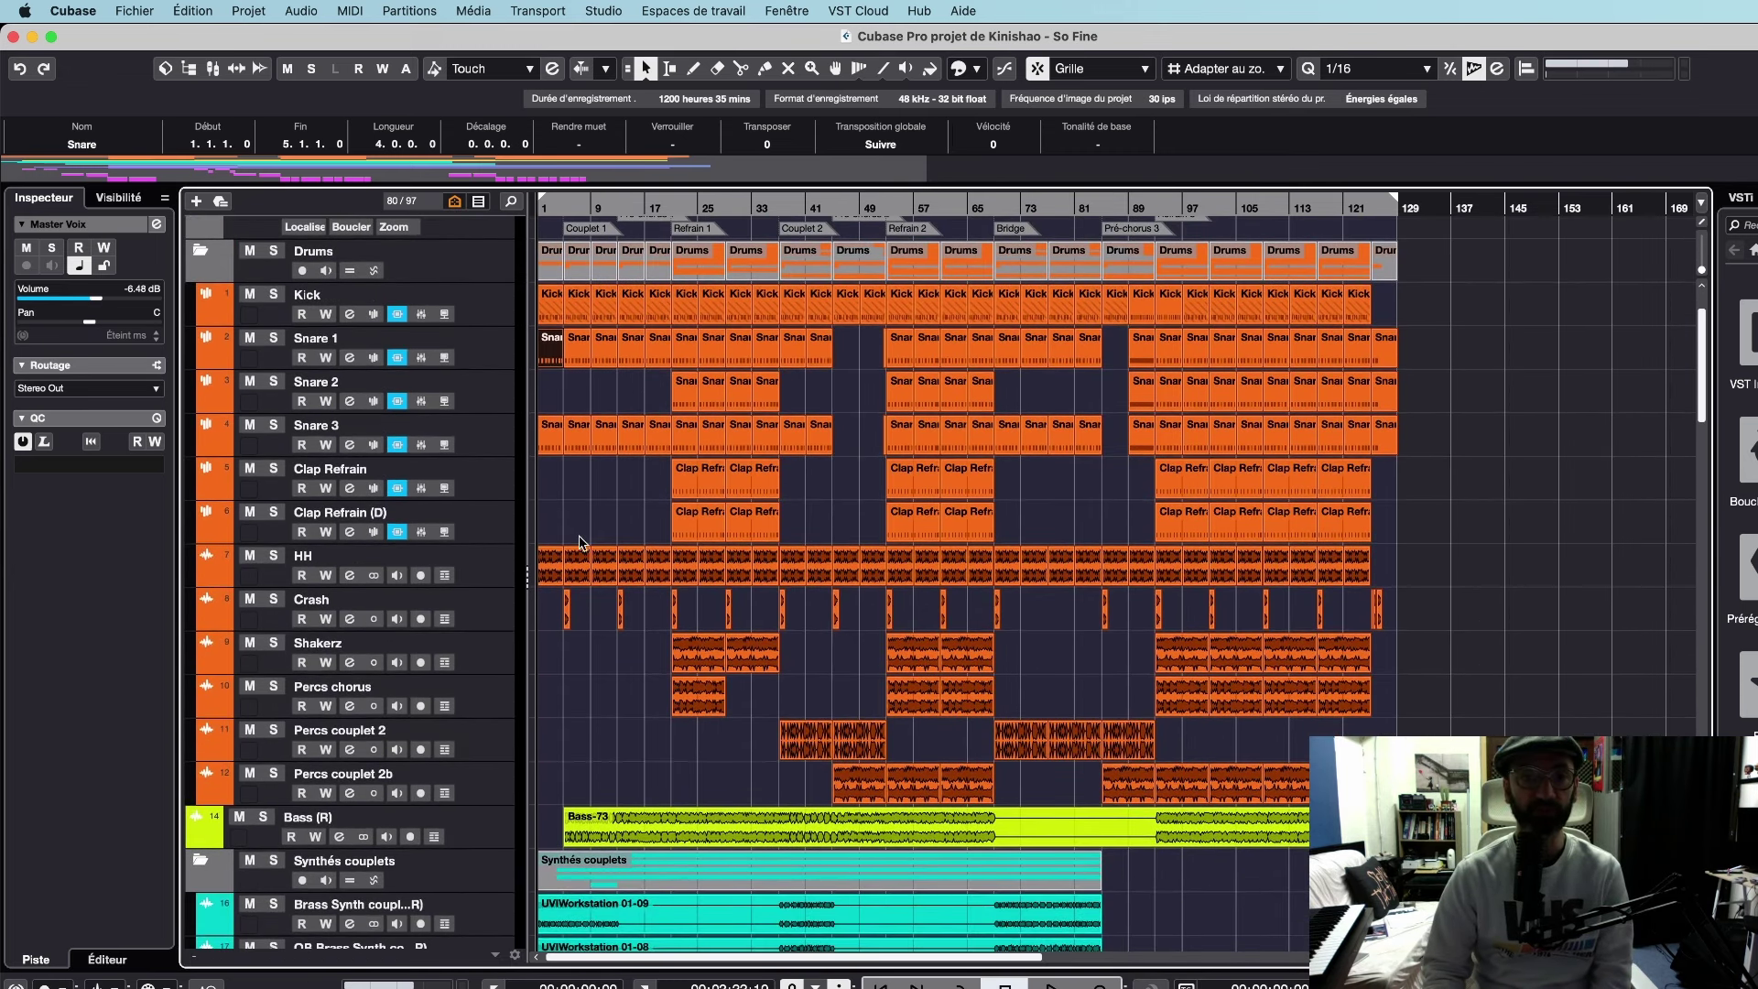
{"action": "left_click", "coordinate": [580, 541]}
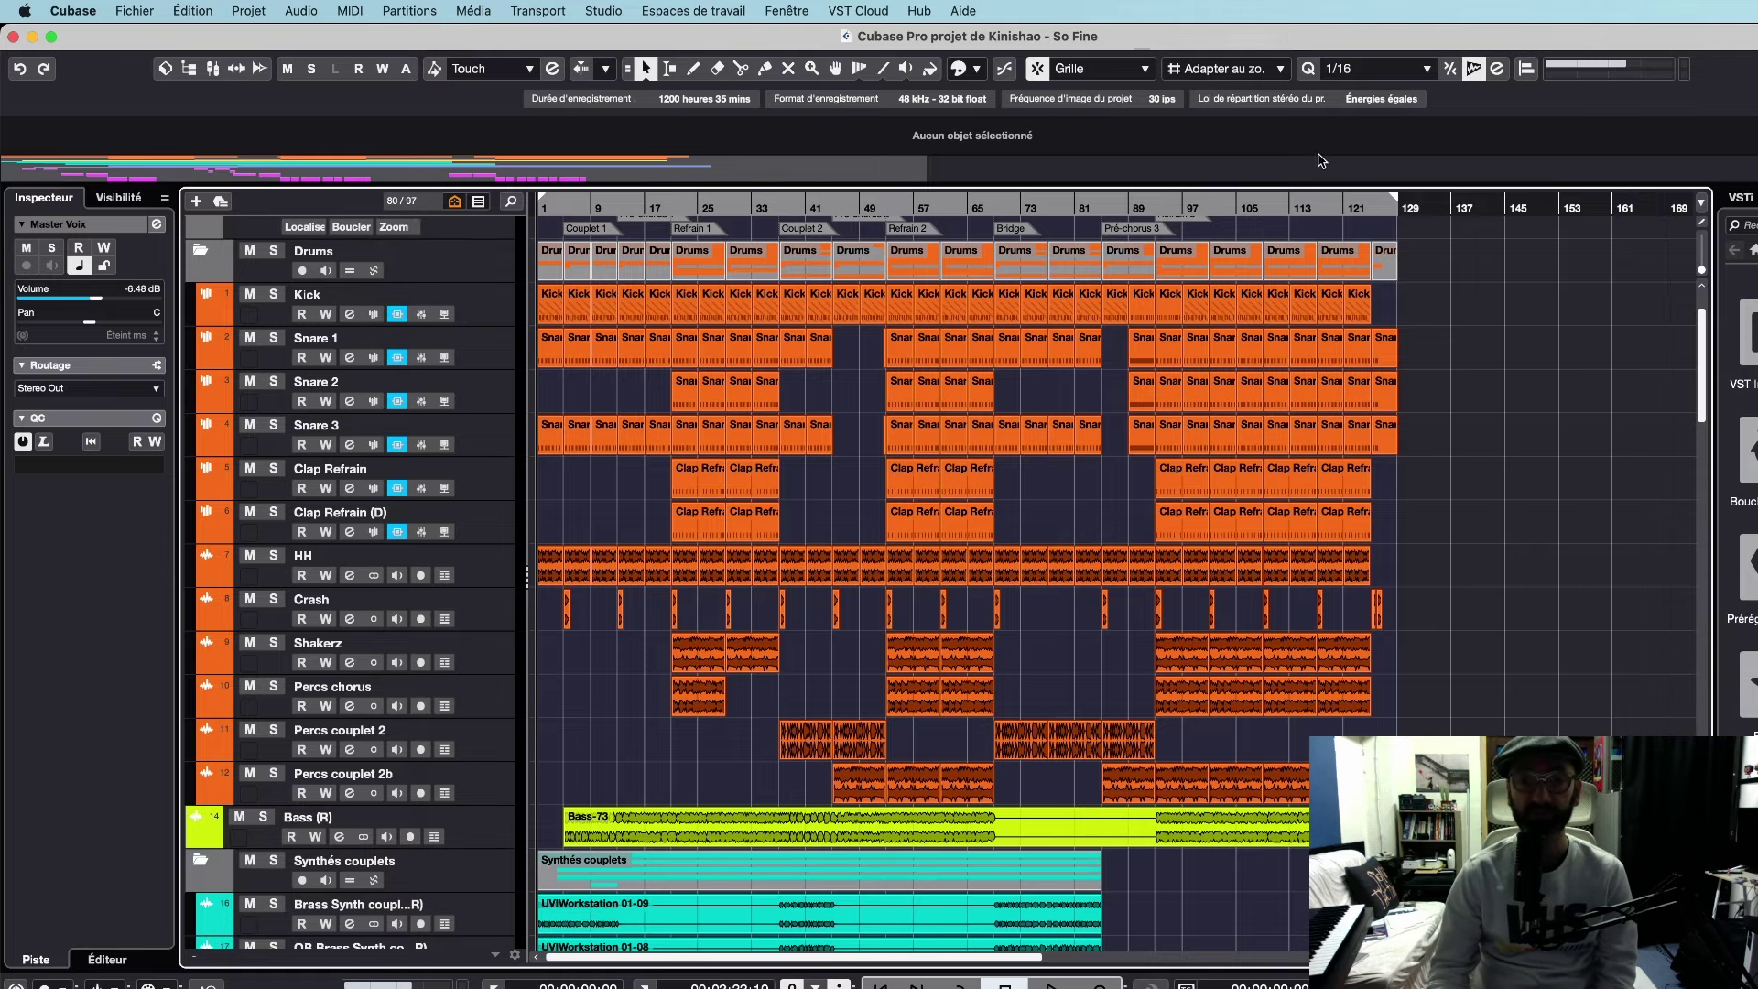
Examine the arrangement's track list from the drums through the synths and guitars to the vocal tracks.
{"action": "scroll", "coordinate": [1223, 566], "scroll_direction": "down", "scroll_amount": 10}
{"action": "scroll", "coordinate": [1223, 566], "scroll_direction": "down", "scroll_amount": 8}
{"action": "scroll", "coordinate": [1224, 566], "scroll_direction": "up", "scroll_amount": 20}
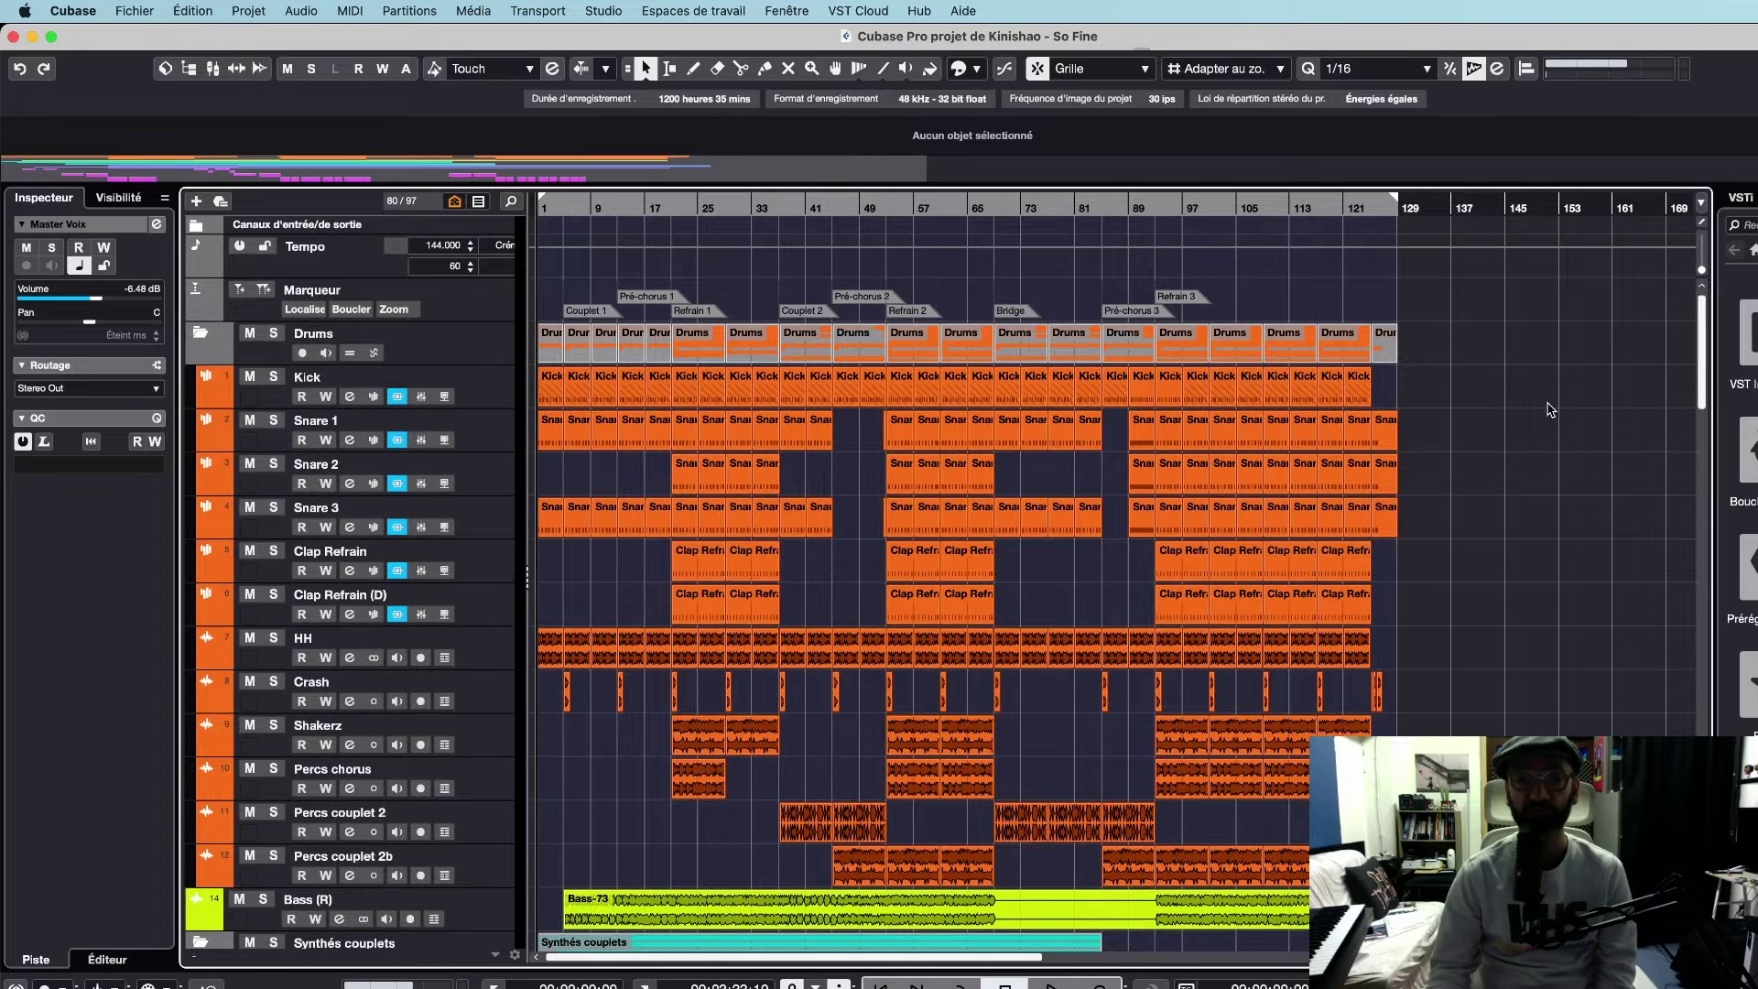
{"action": "scroll", "coordinate": [1579, 487], "scroll_direction": "down", "scroll_amount": 10}
{"action": "scroll", "coordinate": [1578, 487], "scroll_direction": "down", "scroll_amount": 15}
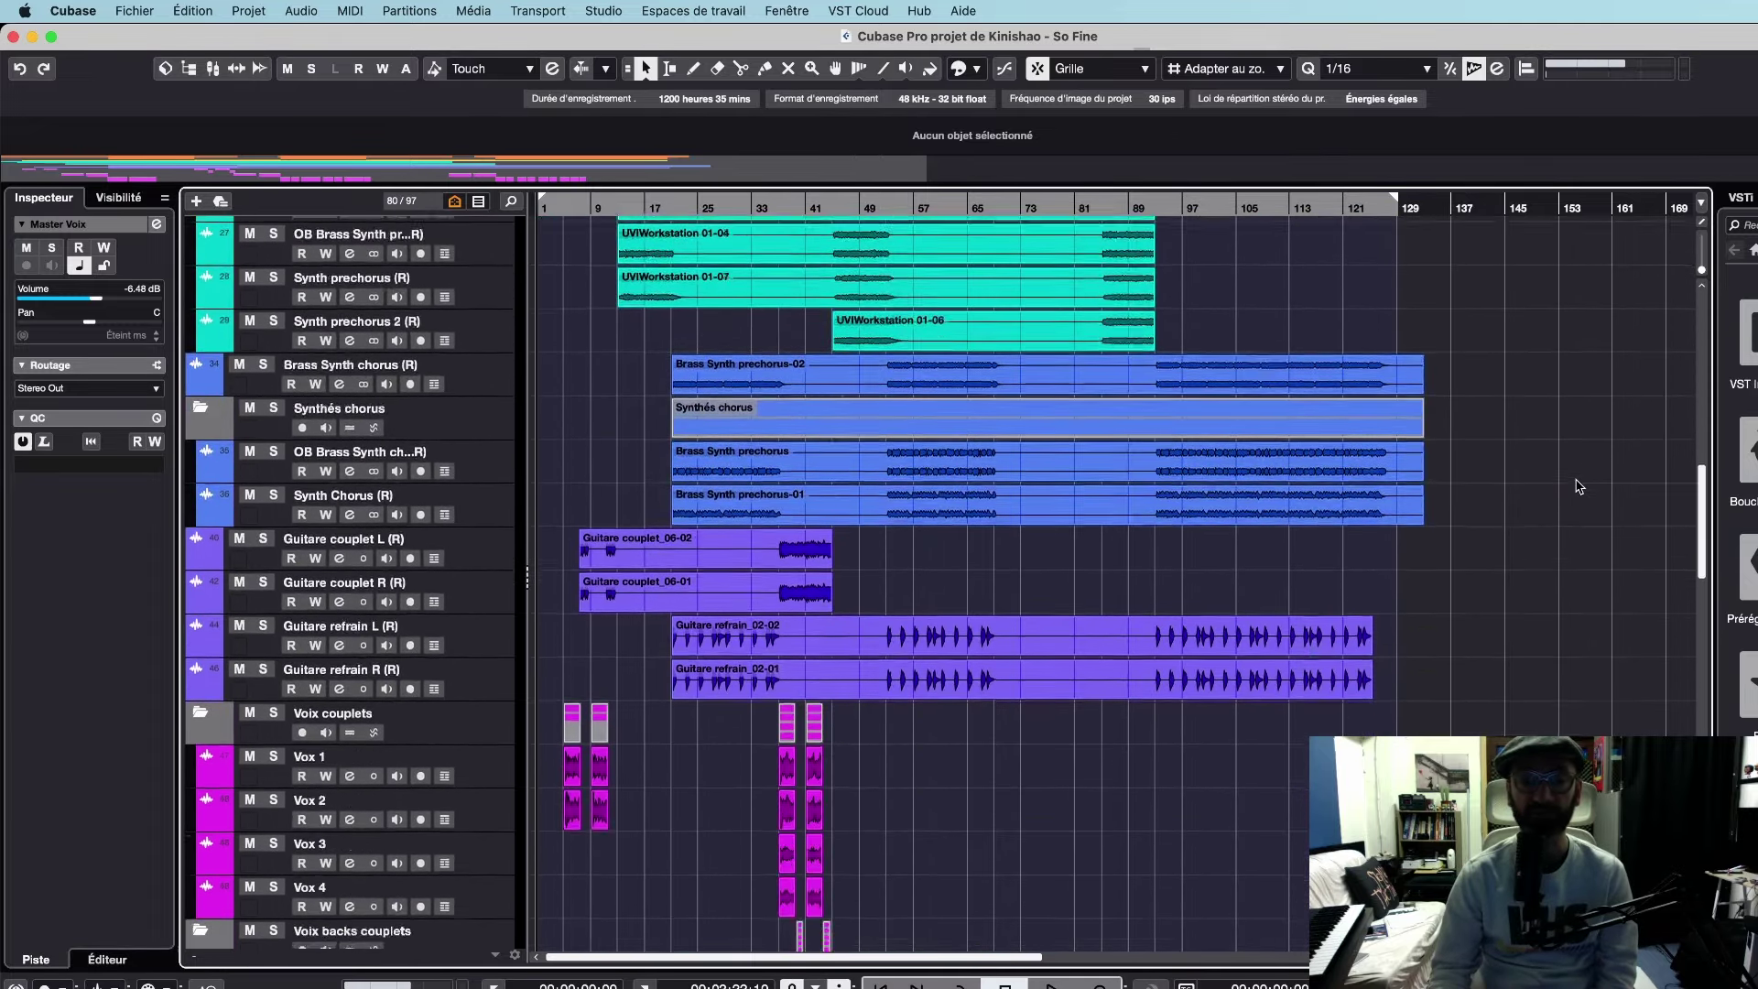
{"action": "scroll", "coordinate": [1579, 486], "scroll_direction": "up", "scroll_amount": 20}
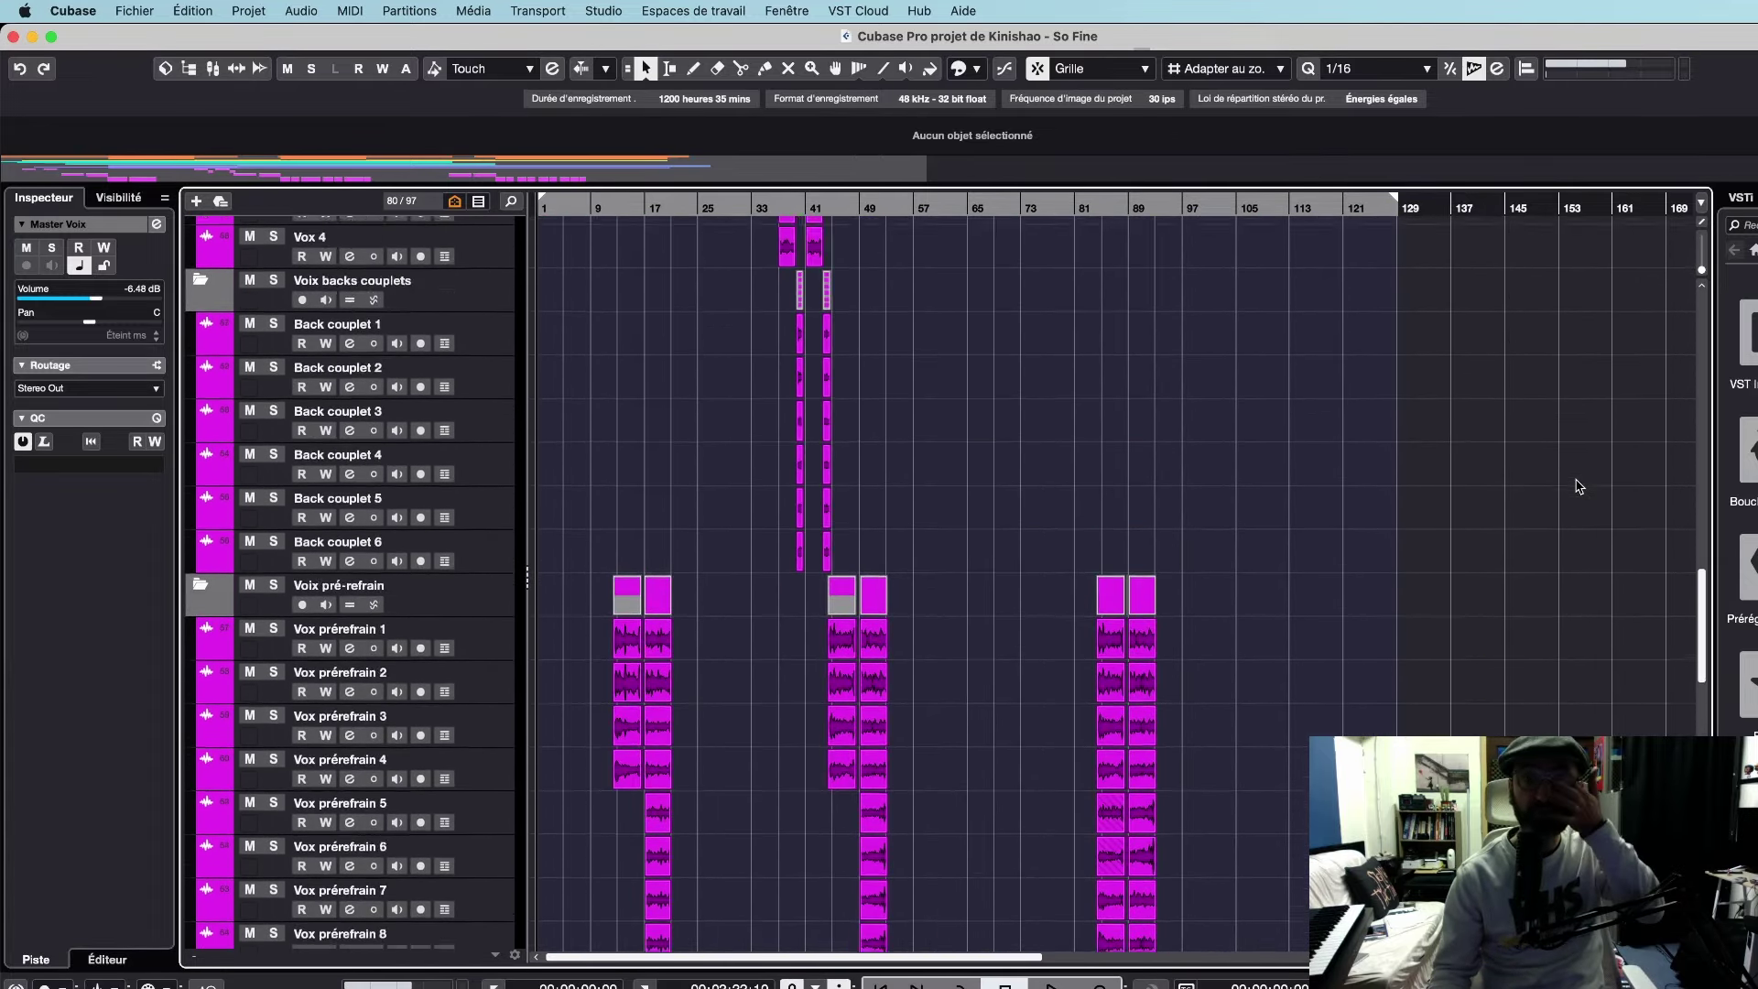
{"action": "scroll", "coordinate": [1578, 486], "scroll_direction": "left", "scroll_amount": 2}
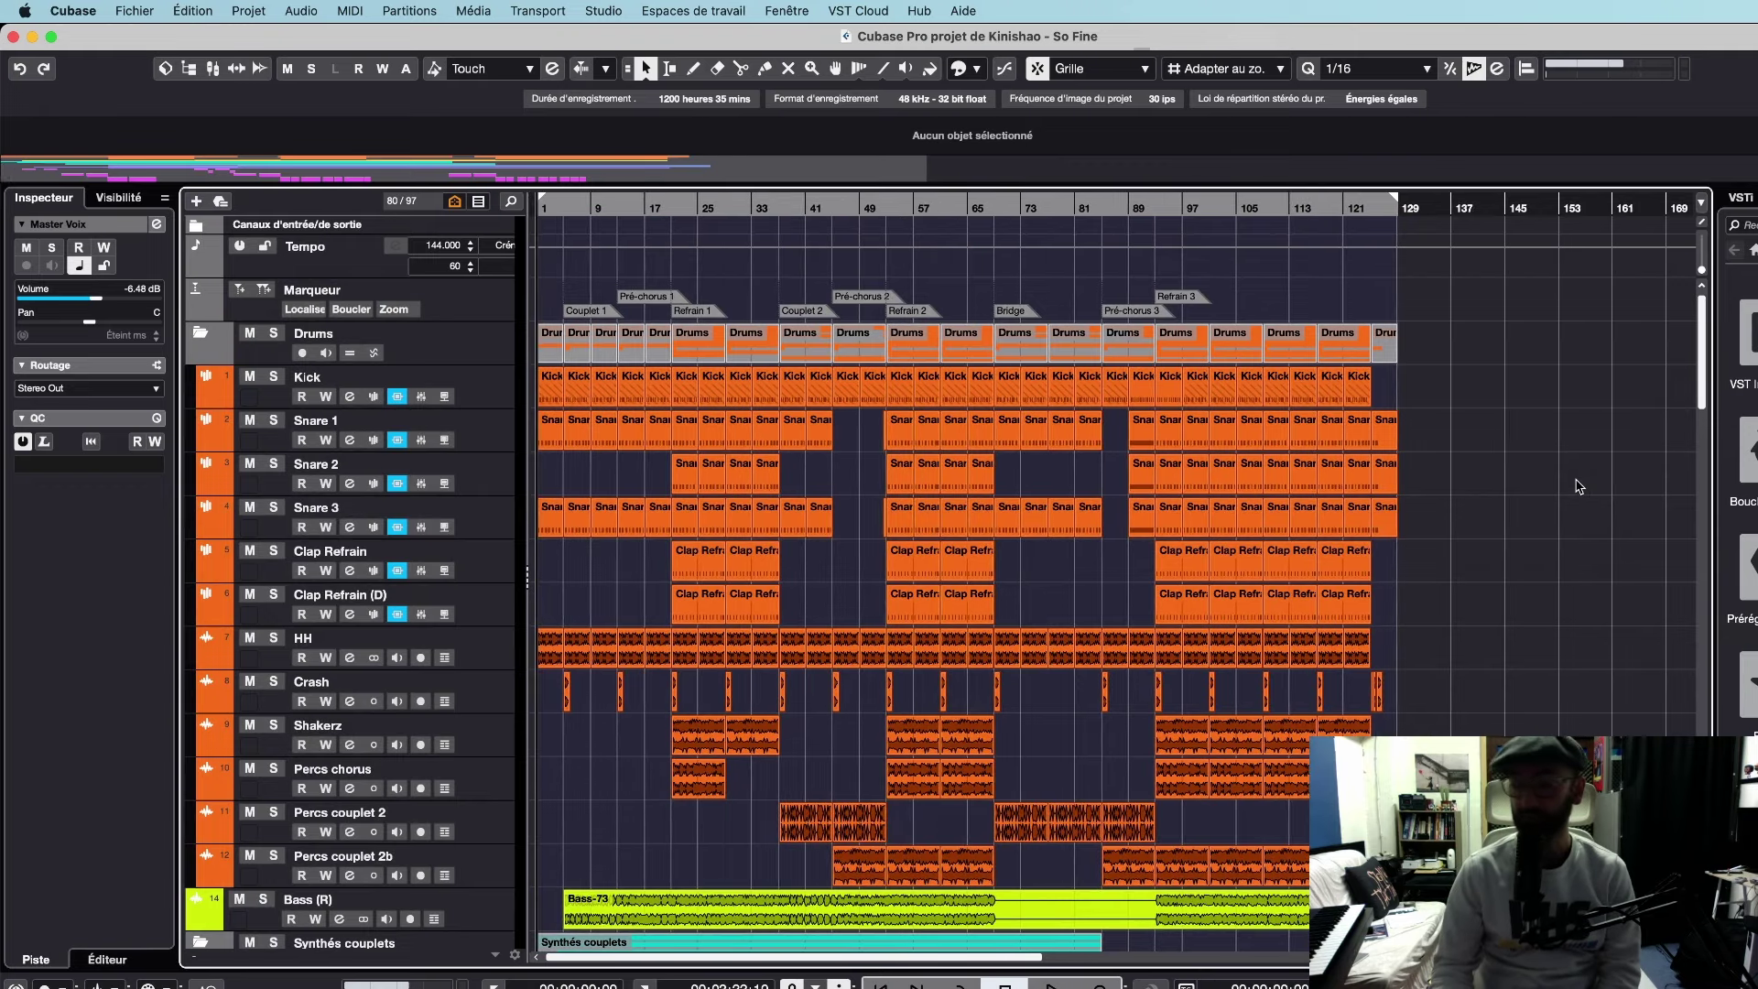
{"action": "scroll", "coordinate": [1578, 486], "scroll_direction": "down", "scroll_amount": 15}
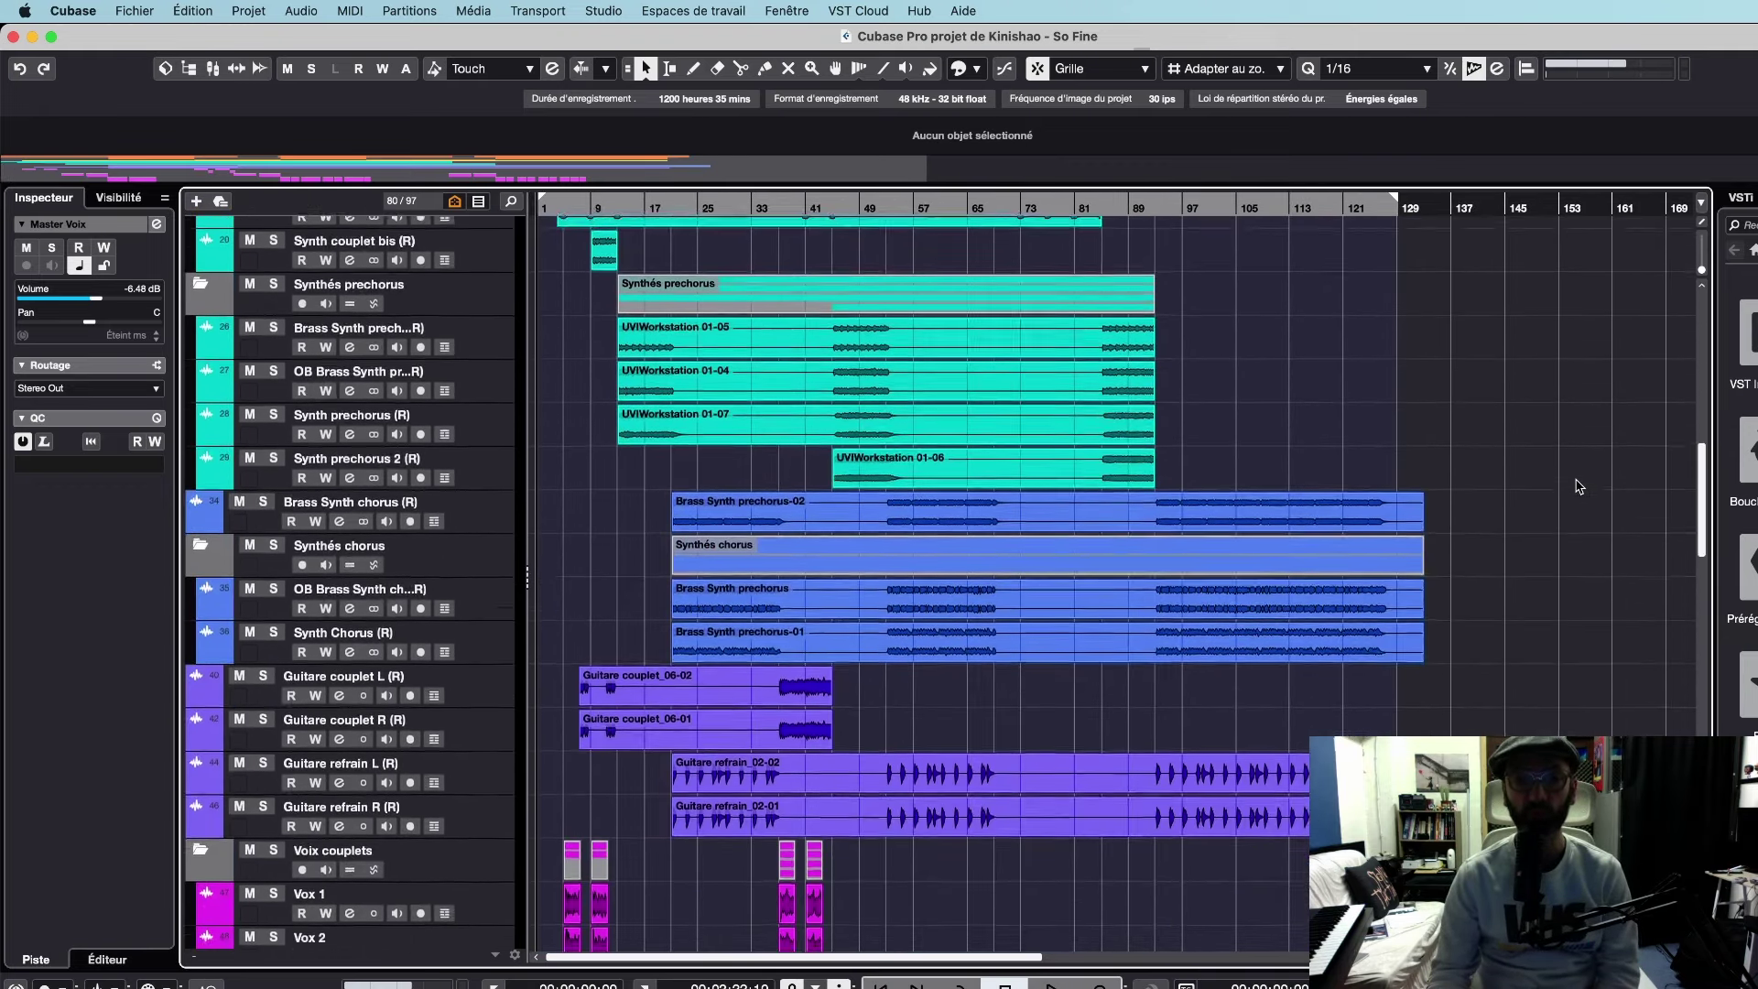
{"action": "scroll", "coordinate": [1579, 487], "scroll_direction": "up", "scroll_amount": 15}
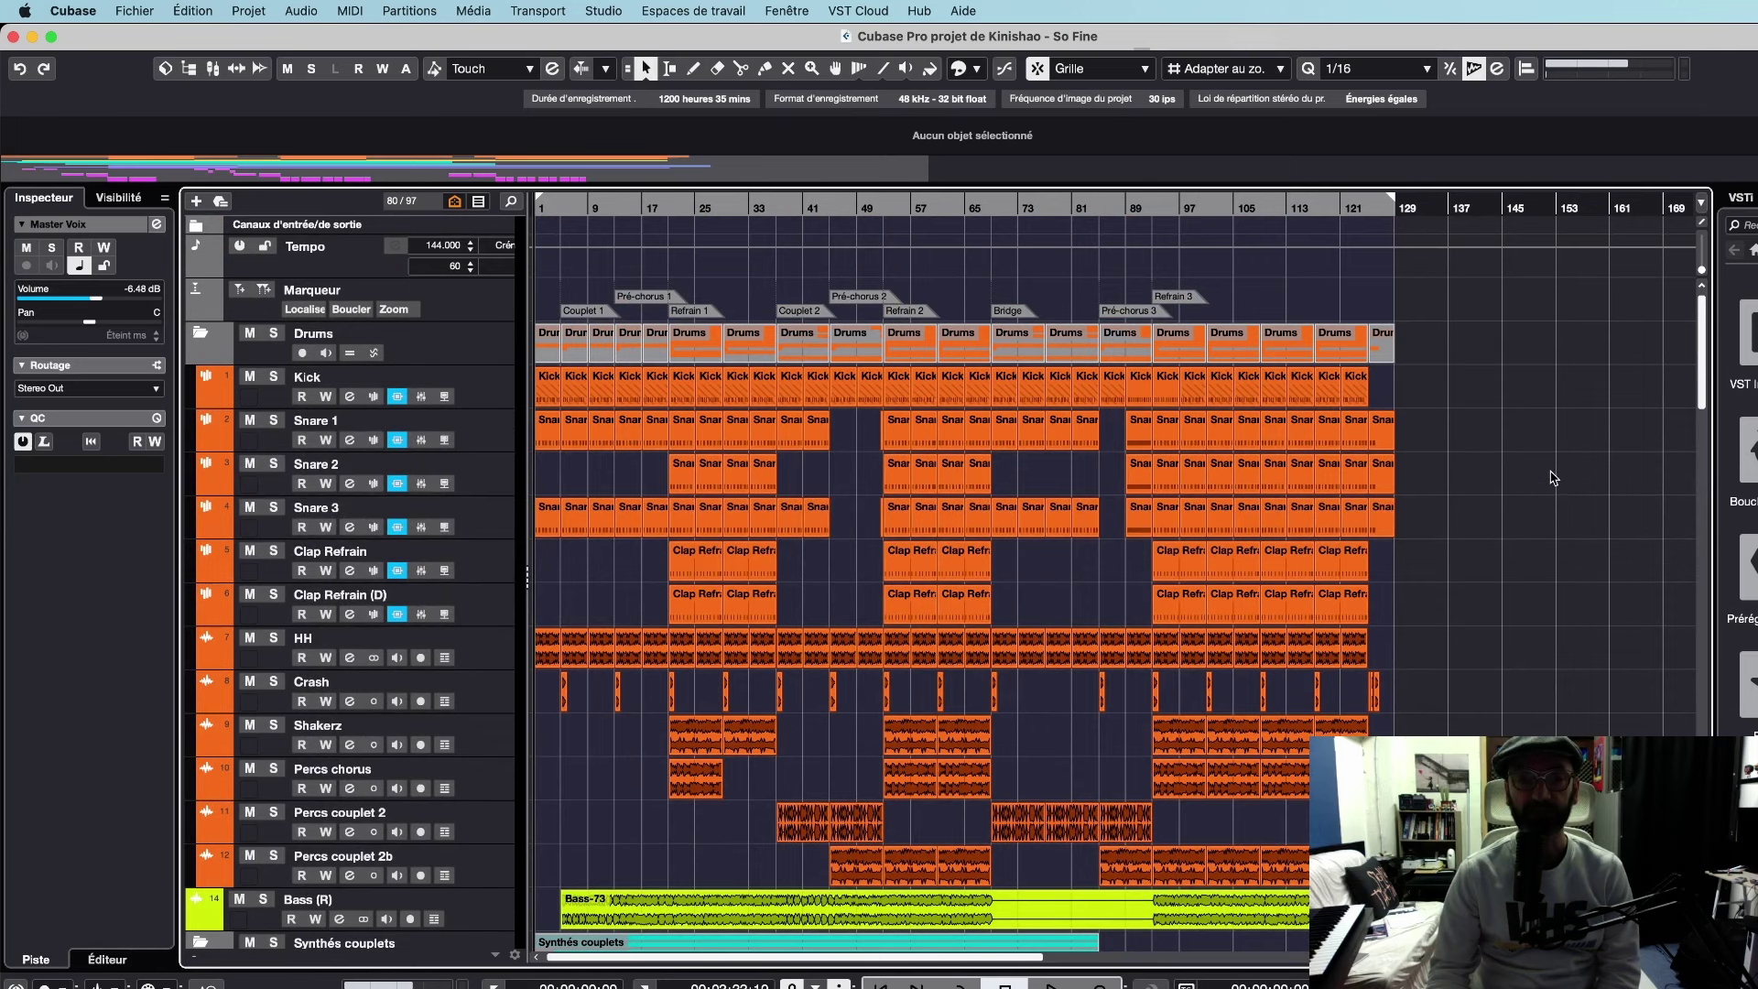
{"action": "scroll", "coordinate": [1564, 503], "scroll_direction": "down", "scroll_amount": 2}
{"action": "scroll", "coordinate": [1564, 502], "scroll_direction": "up", "scroll_amount": 2}
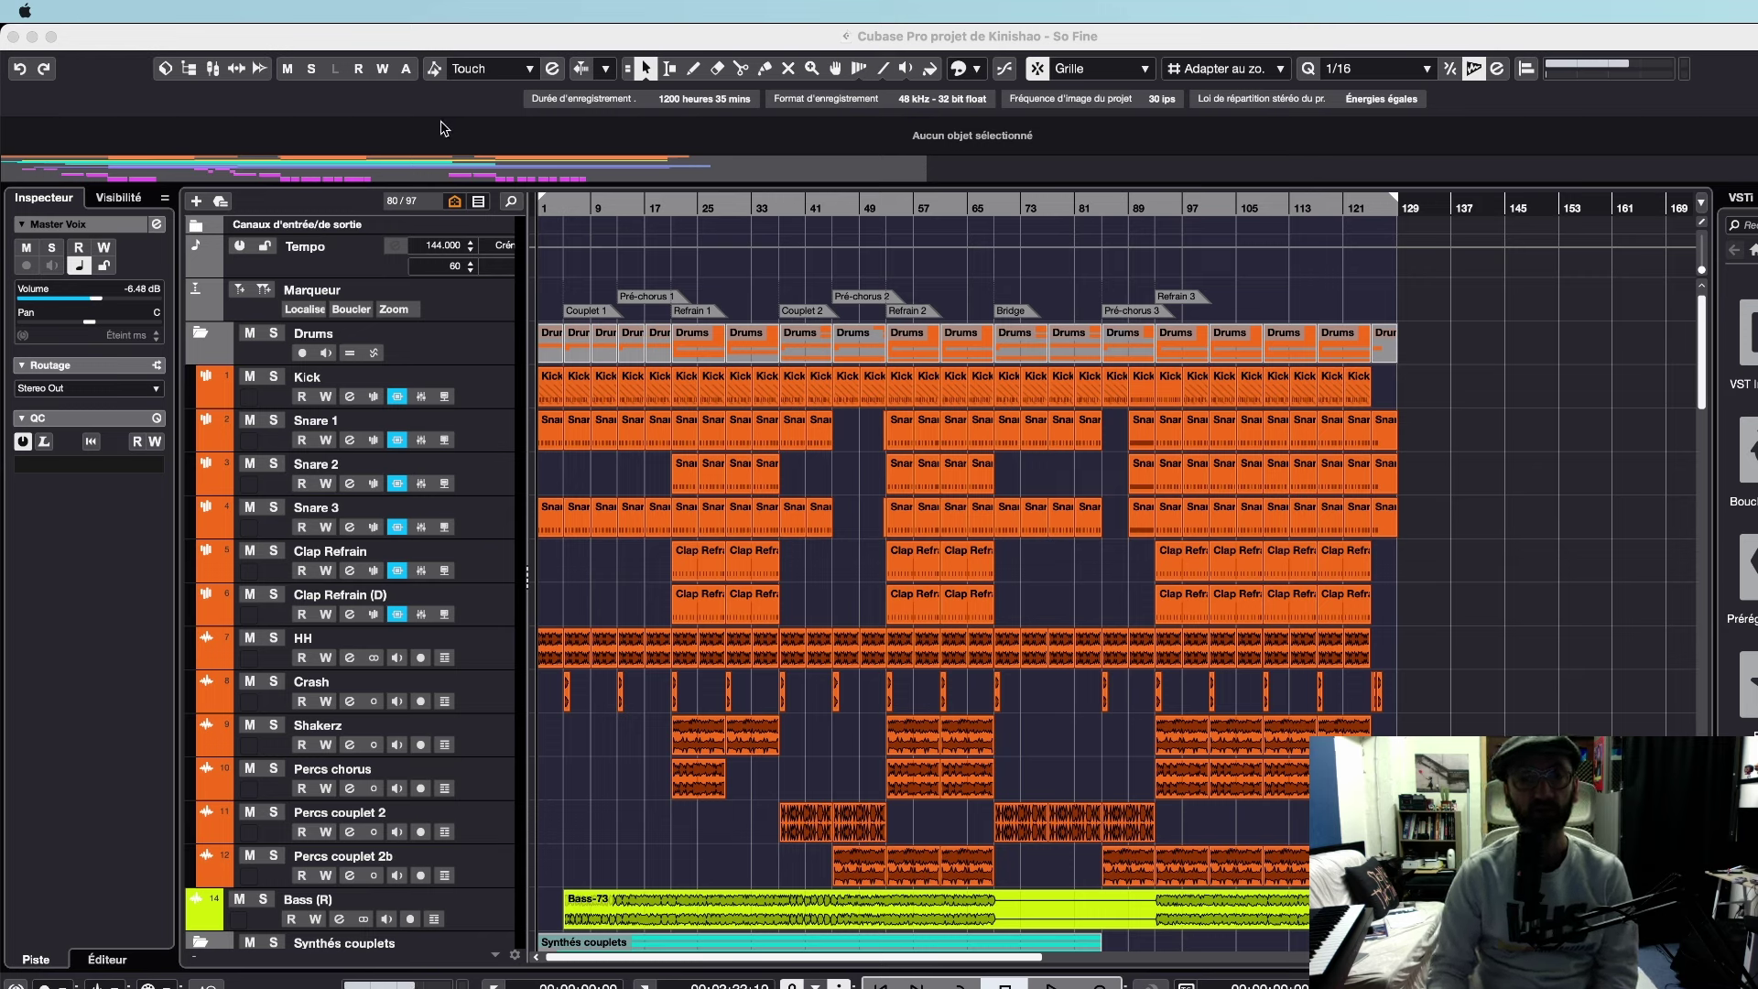
{"action": "left_click", "coordinate": [400, 120]}
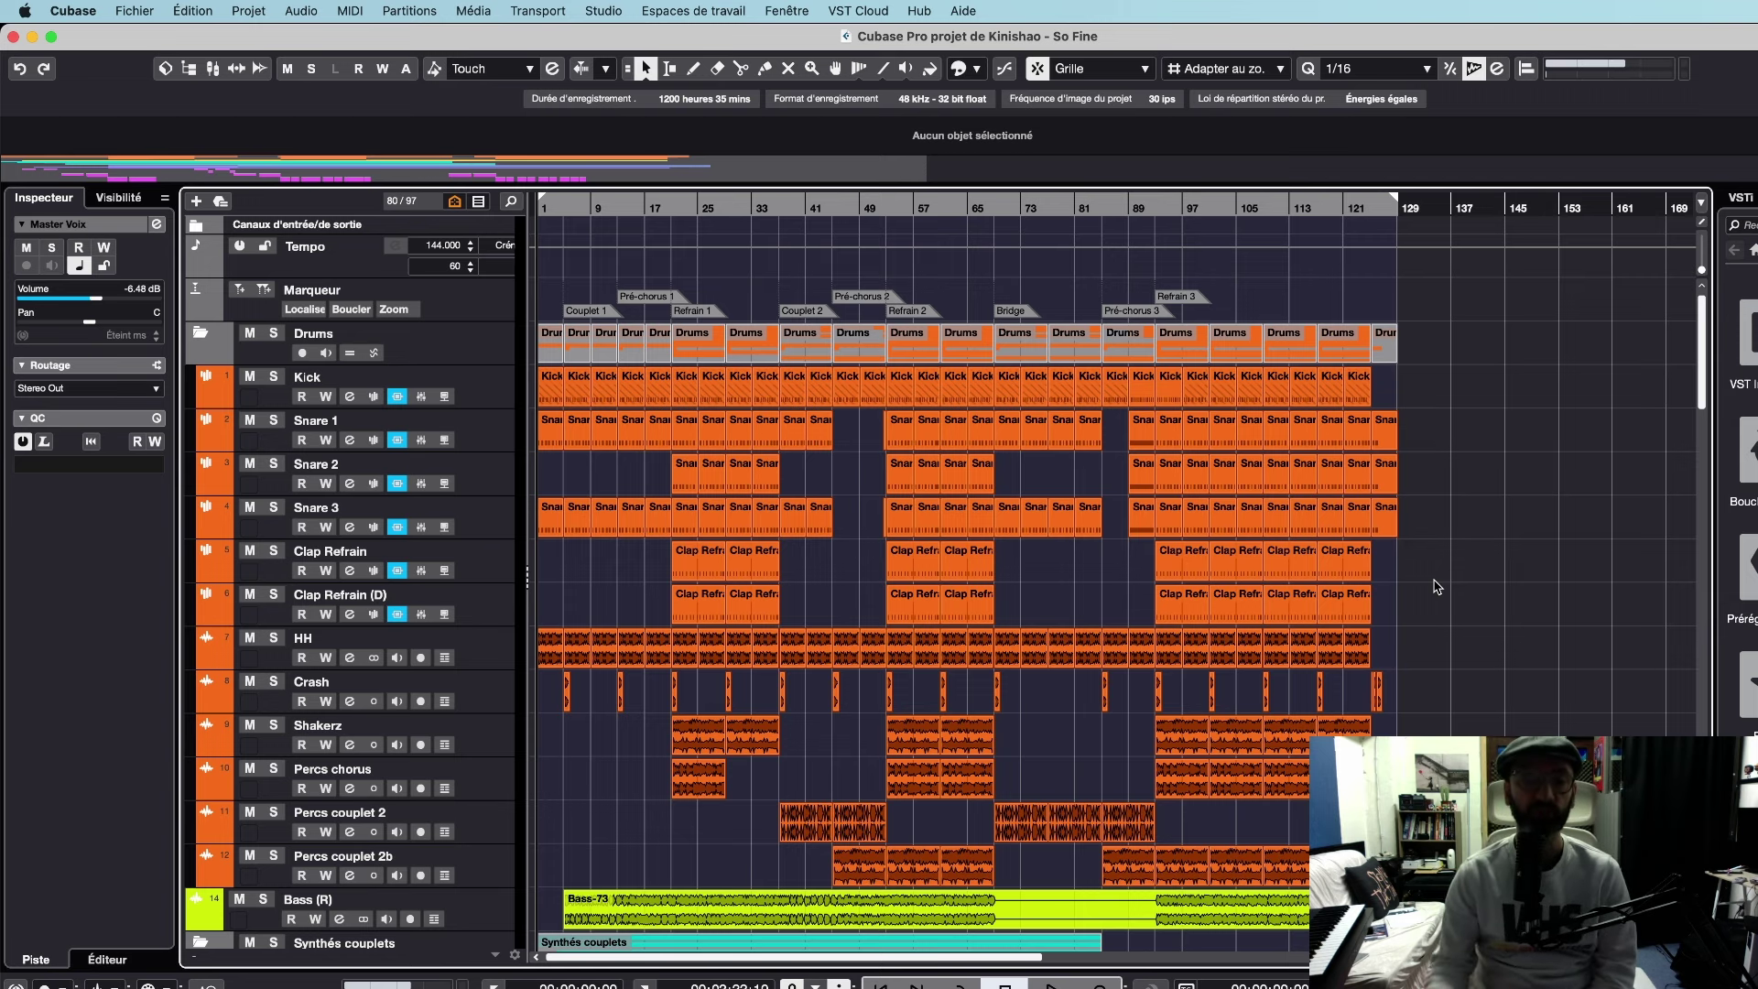
Solo the Master Drums group and listen to it from the song's start and from Refrain 1.
{"action": "scroll", "coordinate": [786, 668], "scroll_direction": "down", "scroll_amount": 20}
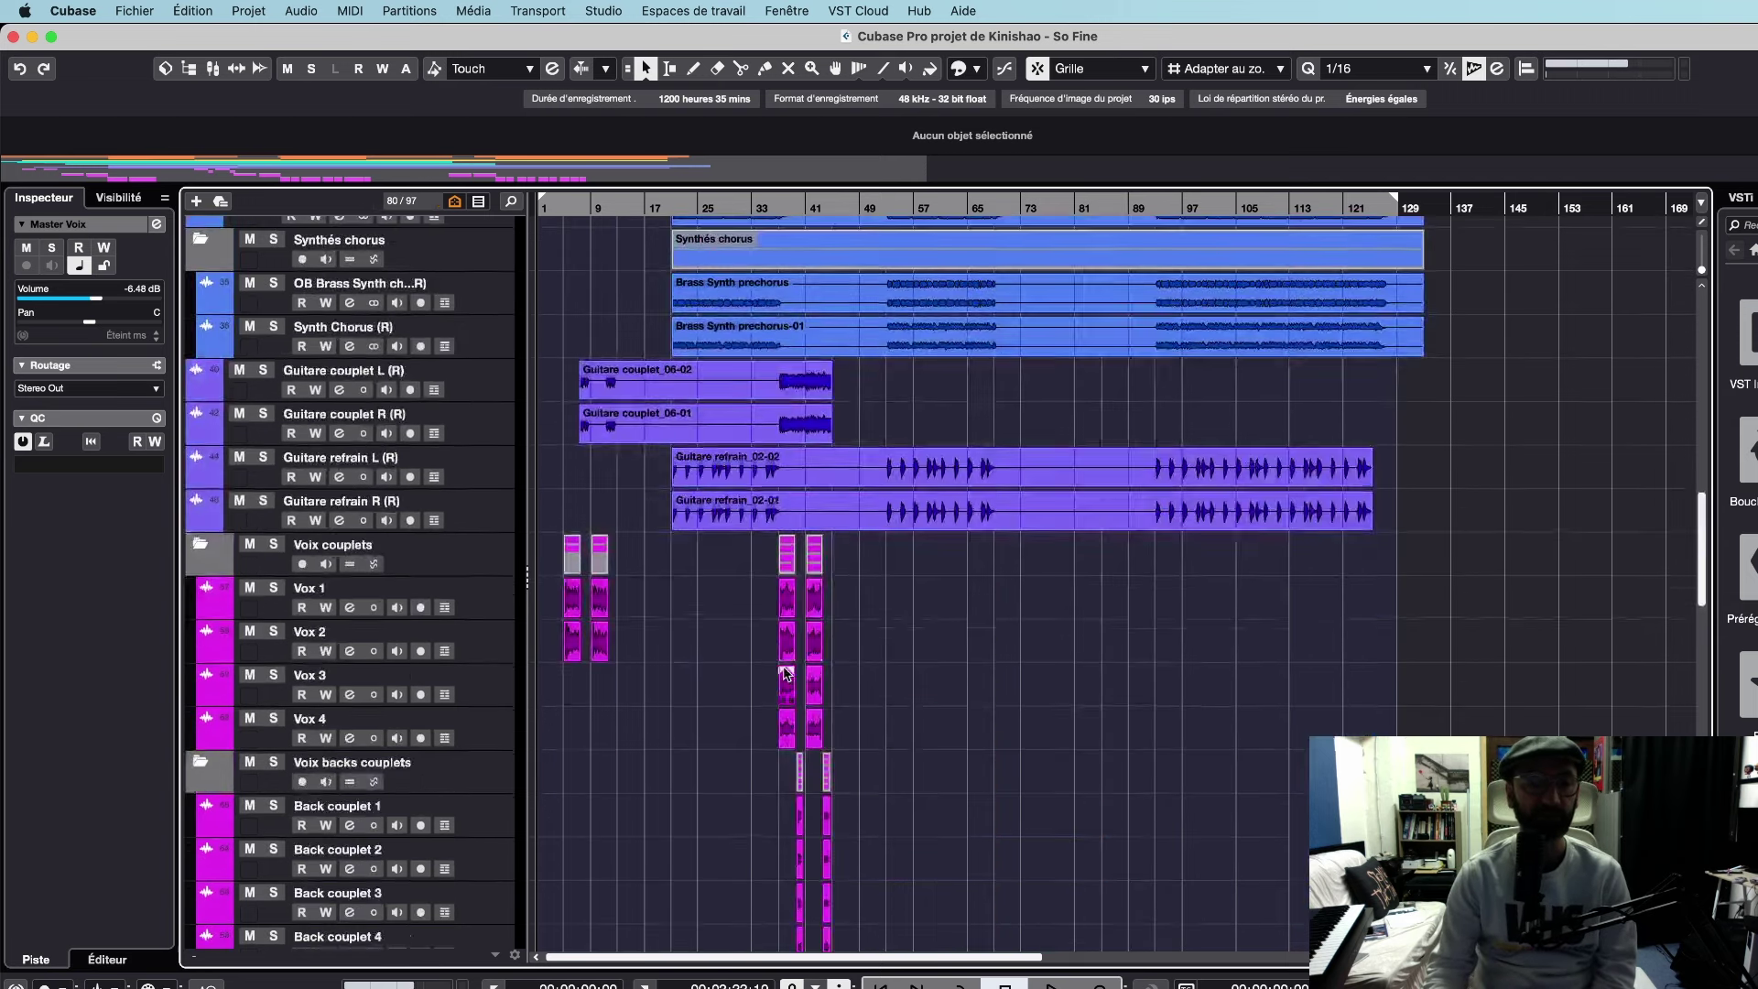
{"action": "scroll", "coordinate": [785, 674], "scroll_direction": "down", "scroll_amount": 10}
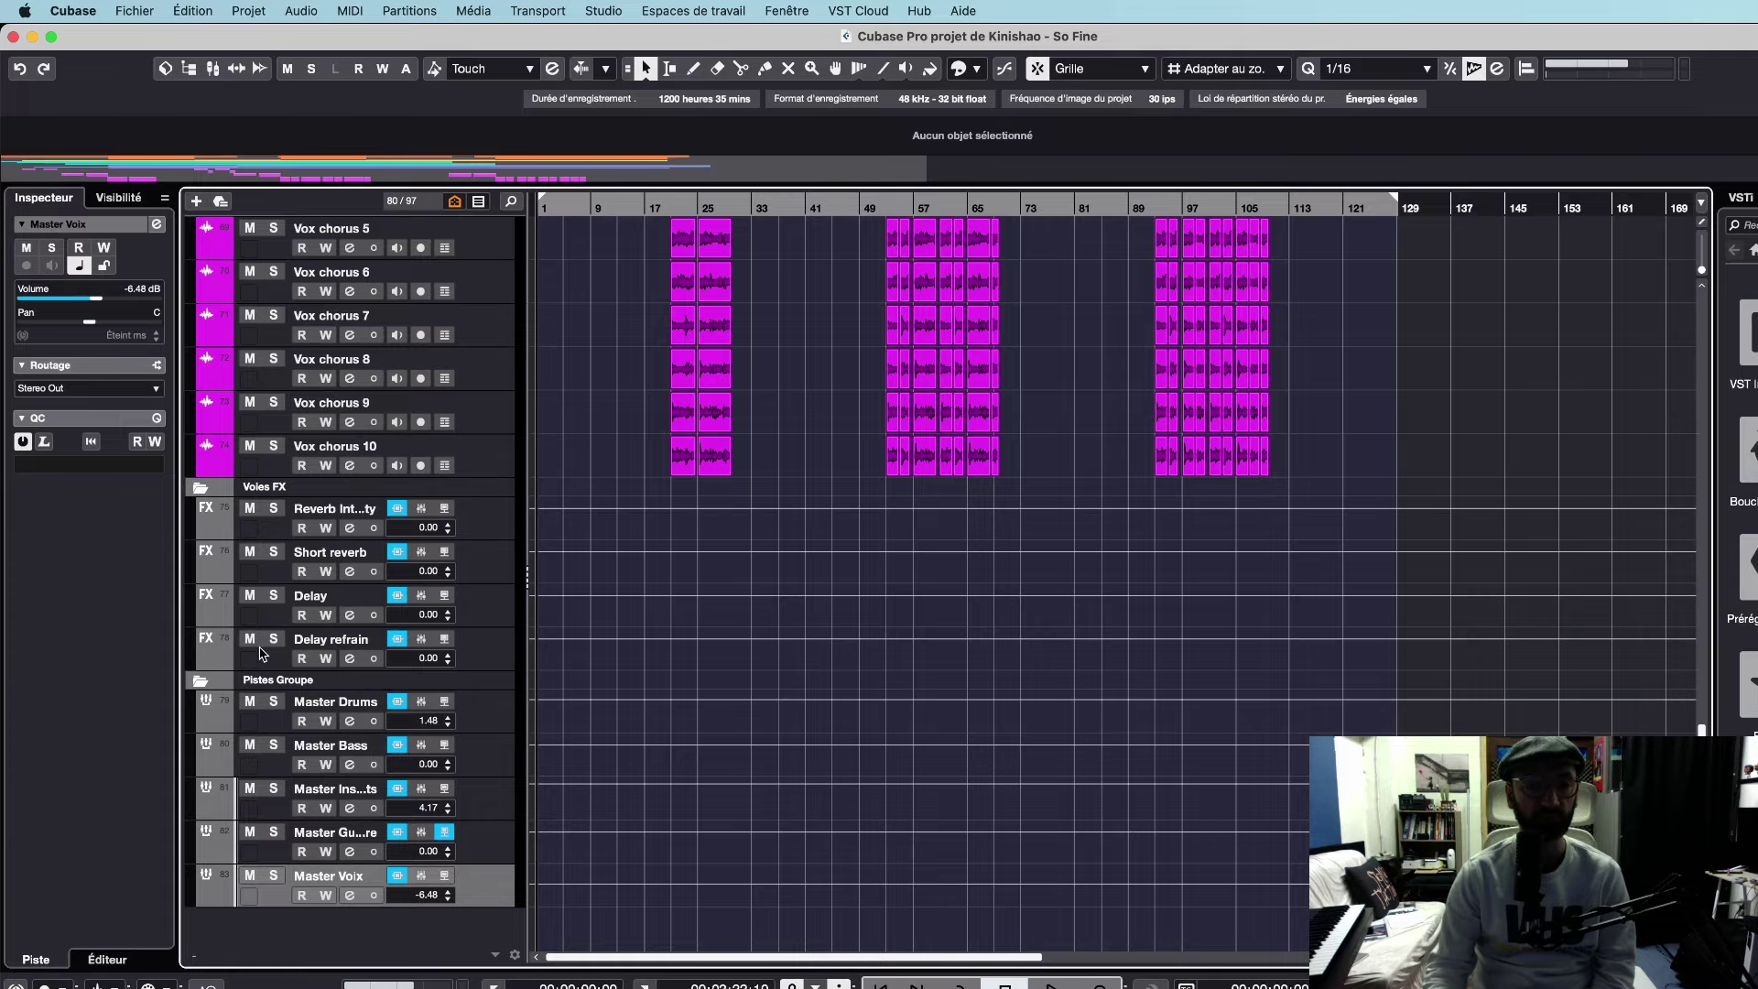
{"action": "left_click", "coordinate": [273, 701]}
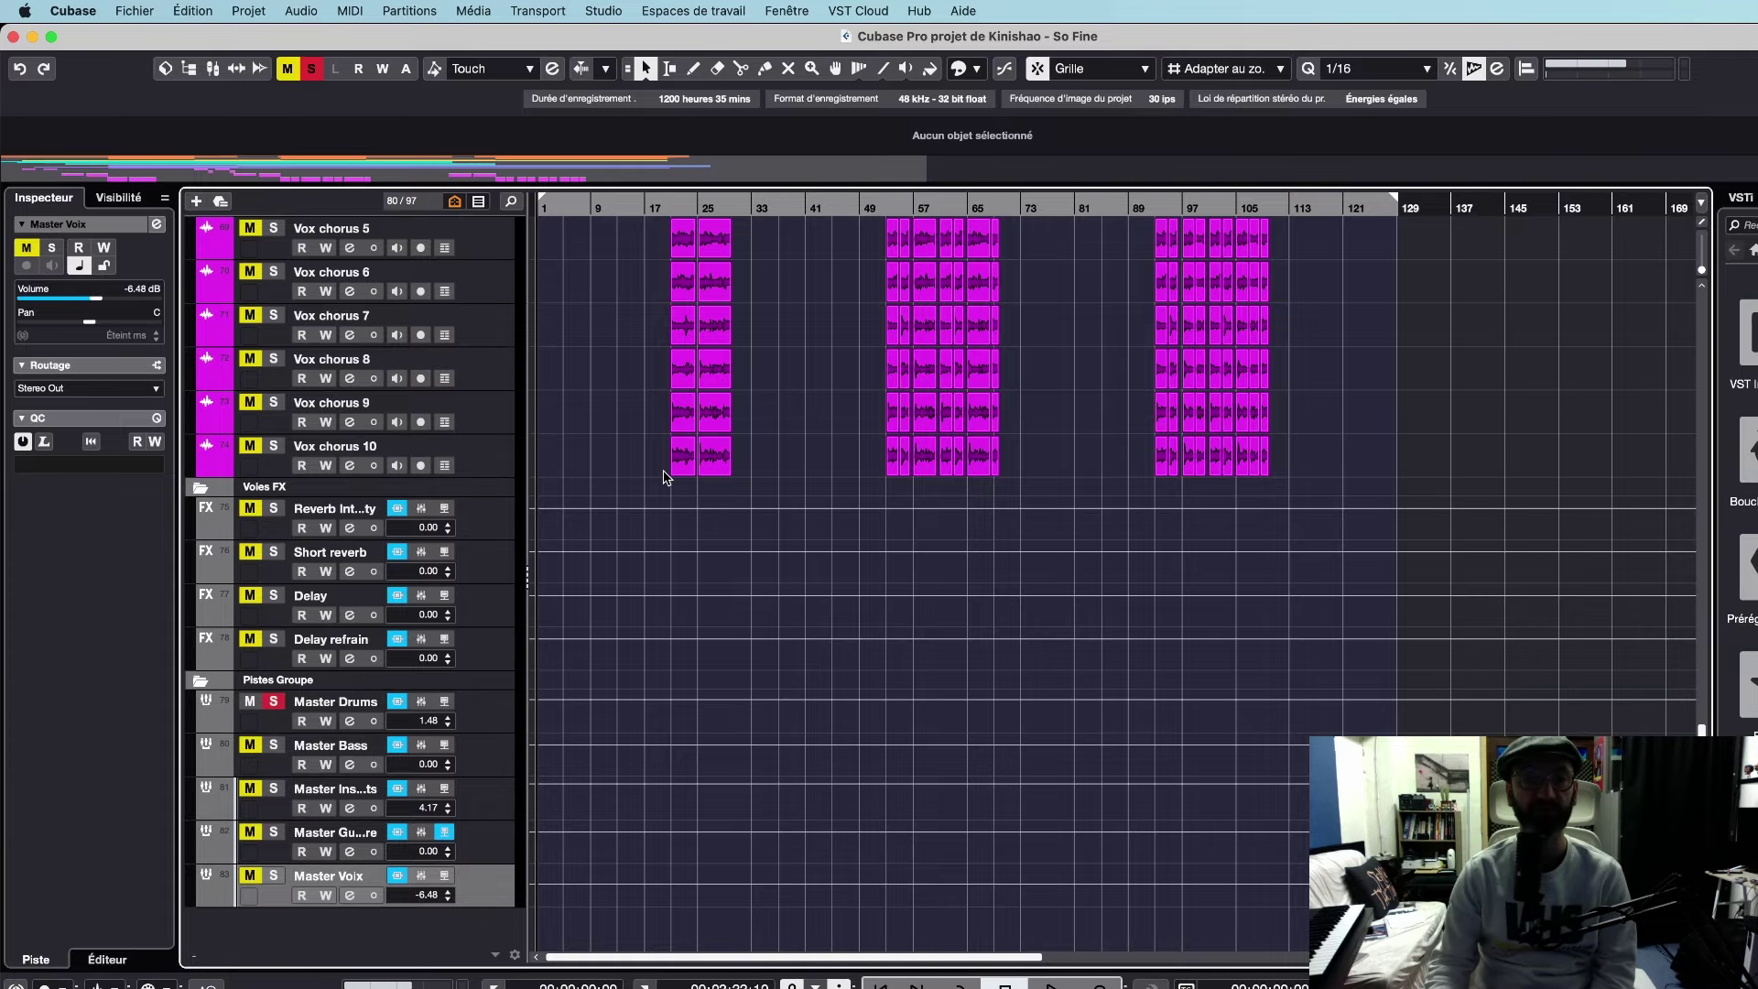
{"action": "scroll", "coordinate": [596, 300], "scroll_direction": "up", "scroll_amount": 20}
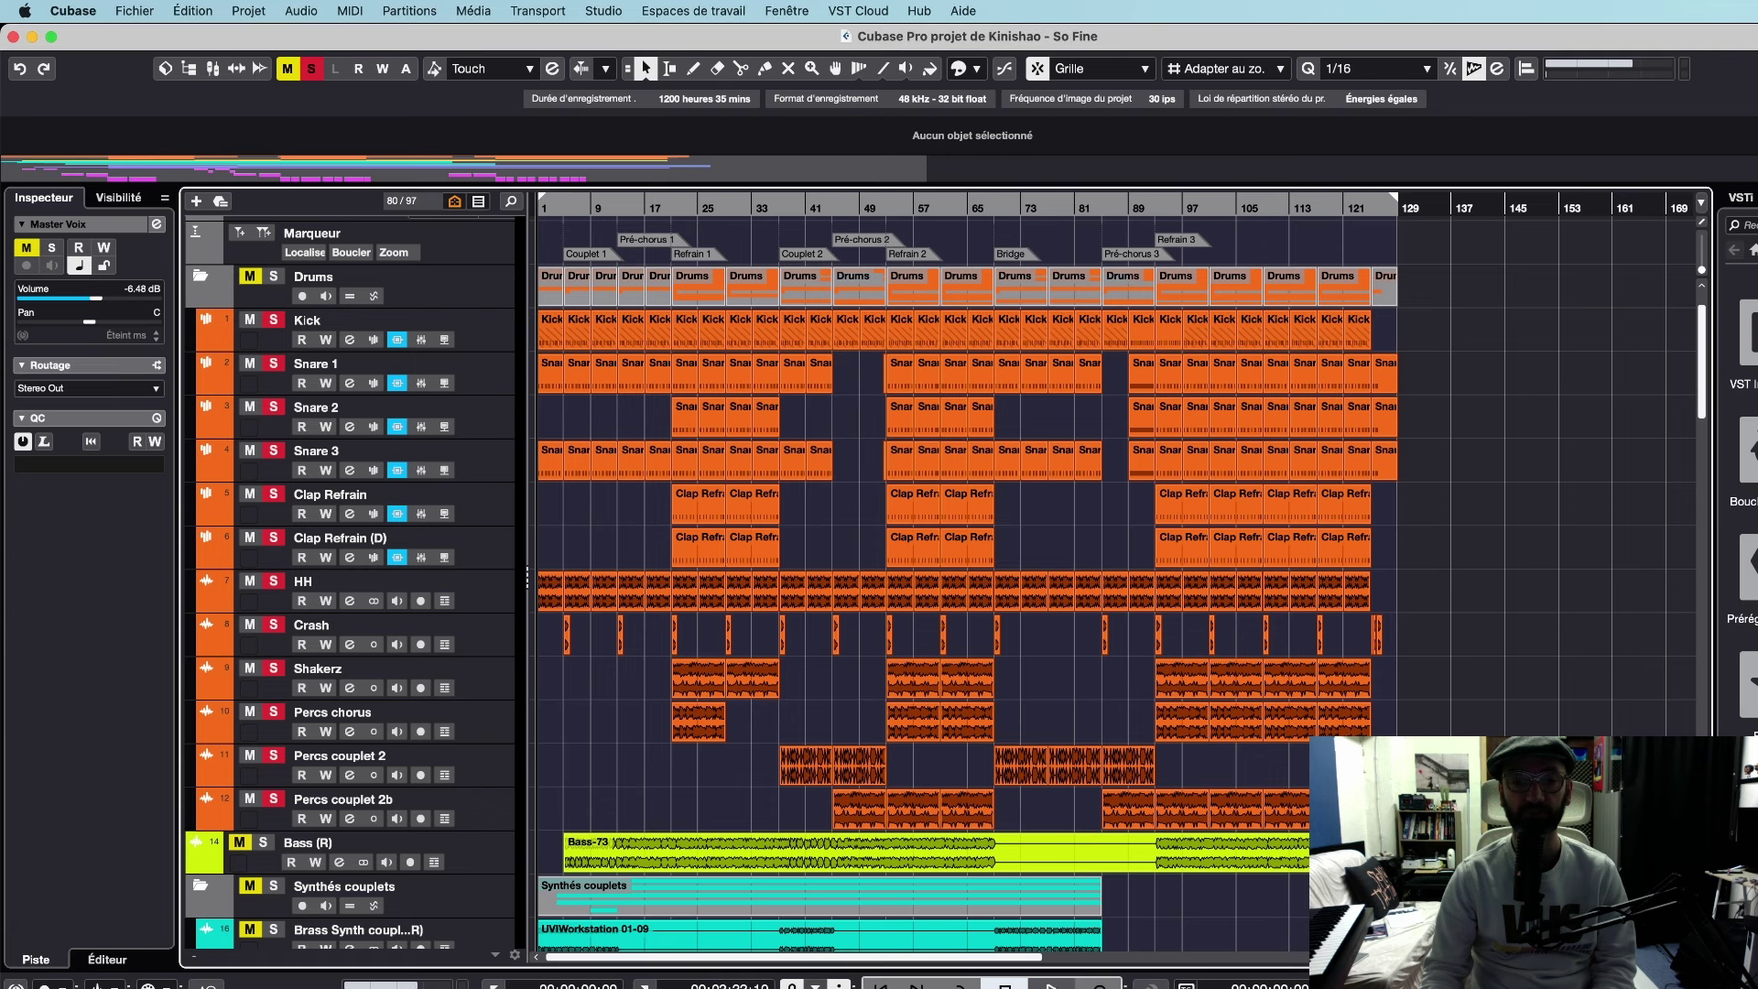
{"action": "key", "text": "space"}
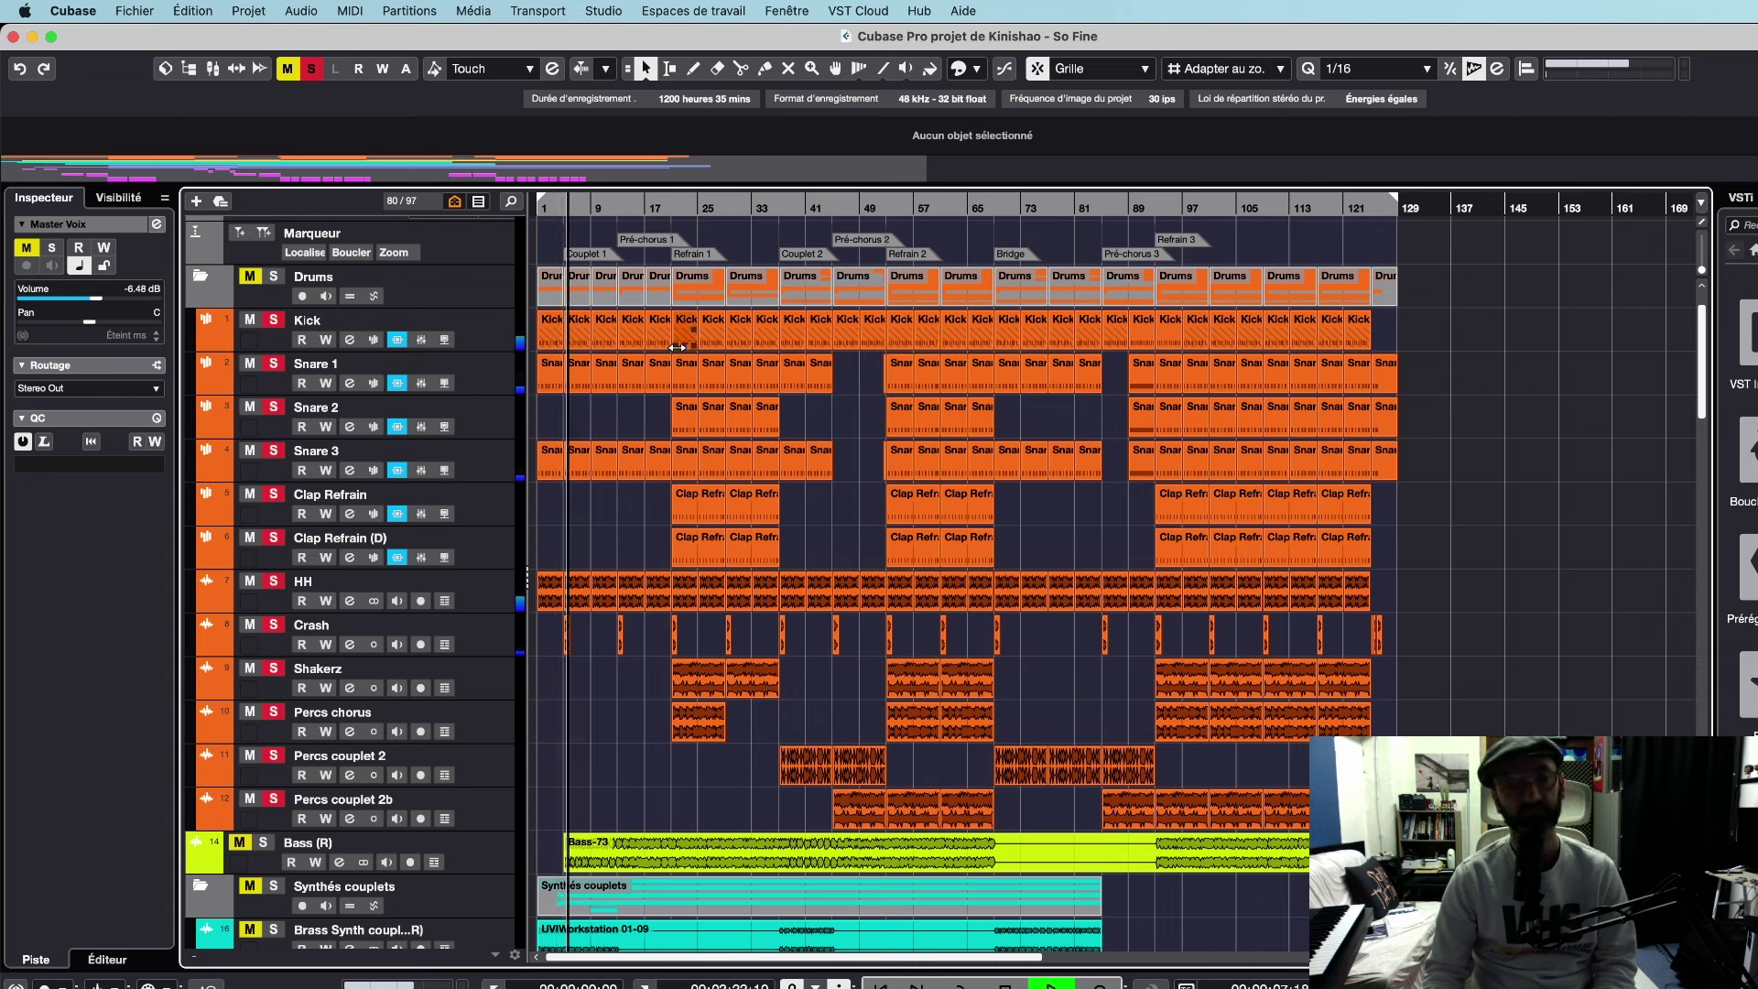
{"action": "left_click", "coordinate": [670, 203]}
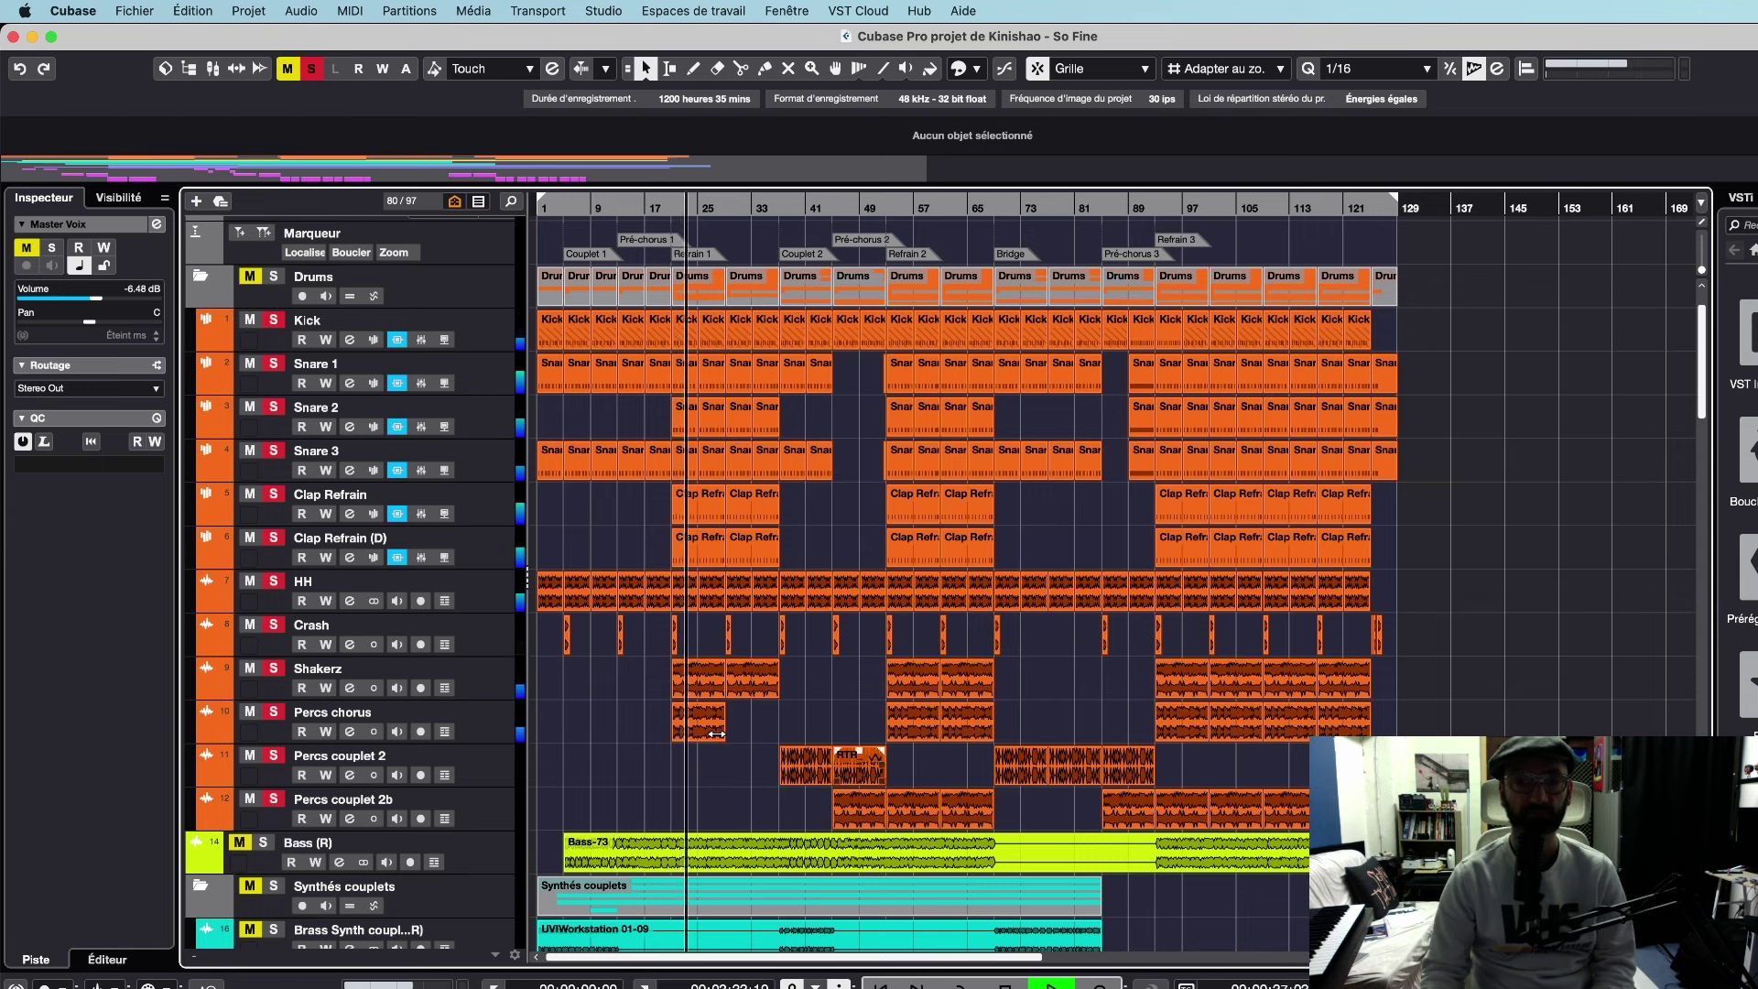
Solo the Bass (R) track alongside the drums during playback, and stop after listening to both.
{"action": "left_click", "coordinate": [263, 843]}
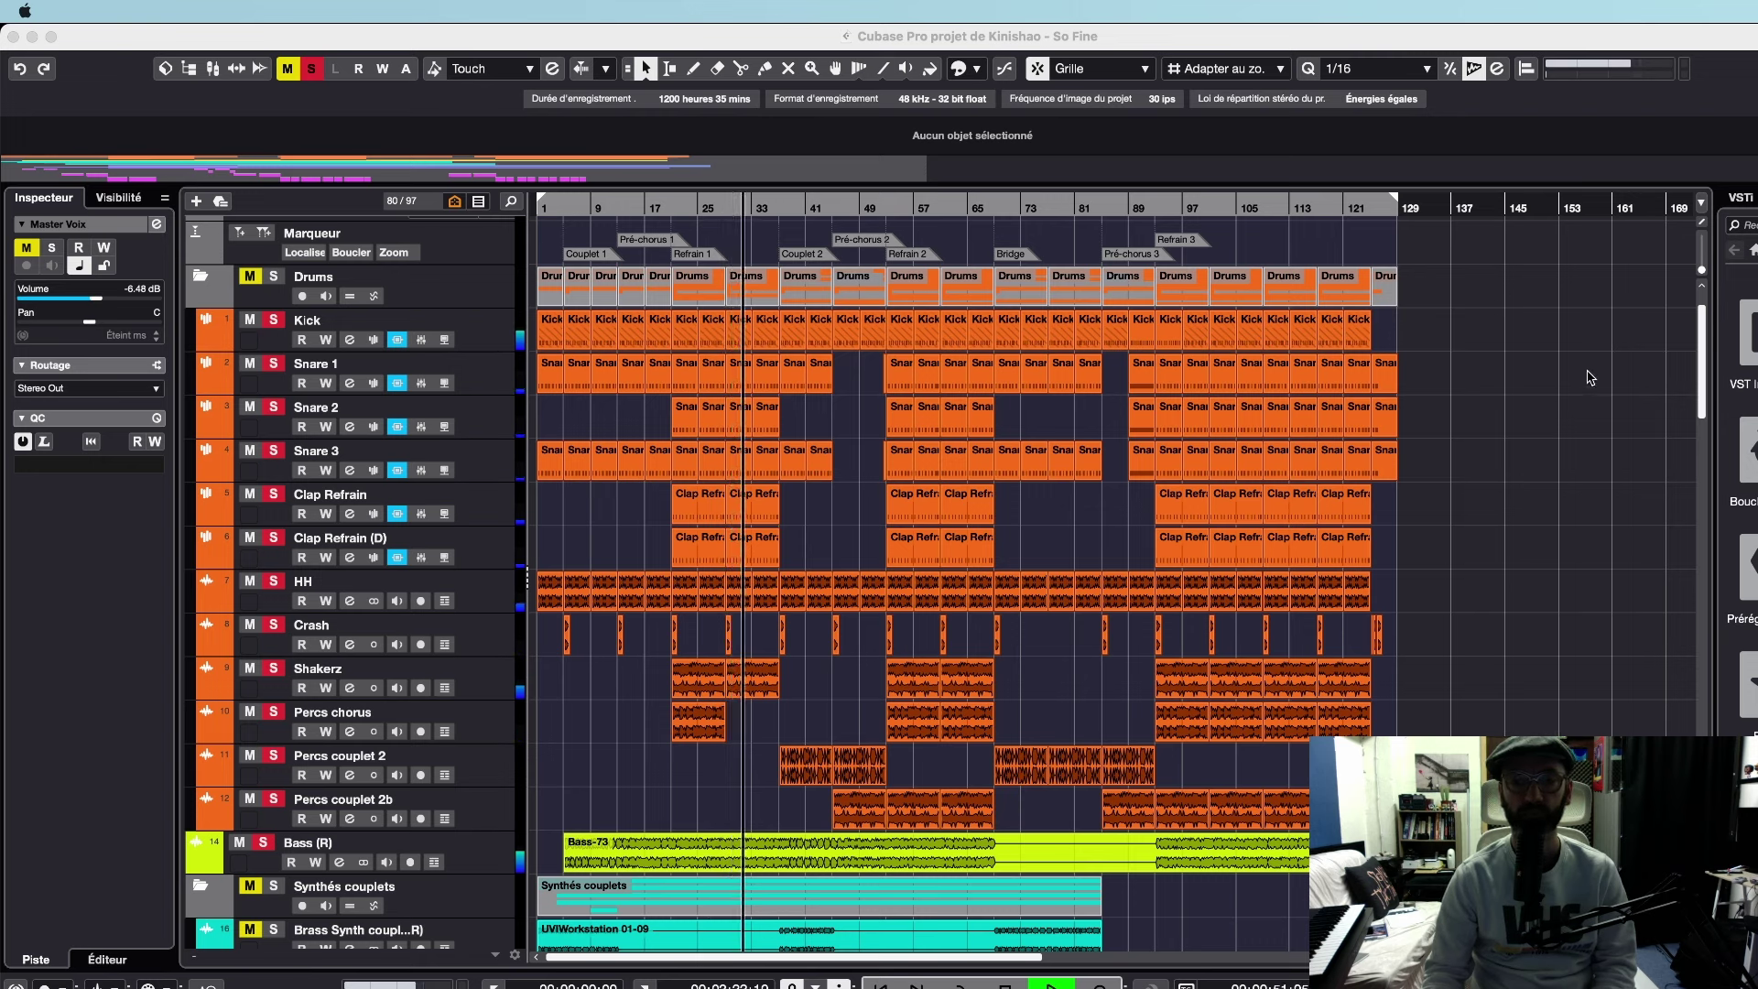
{"action": "left_click", "coordinate": [1580, 463]}
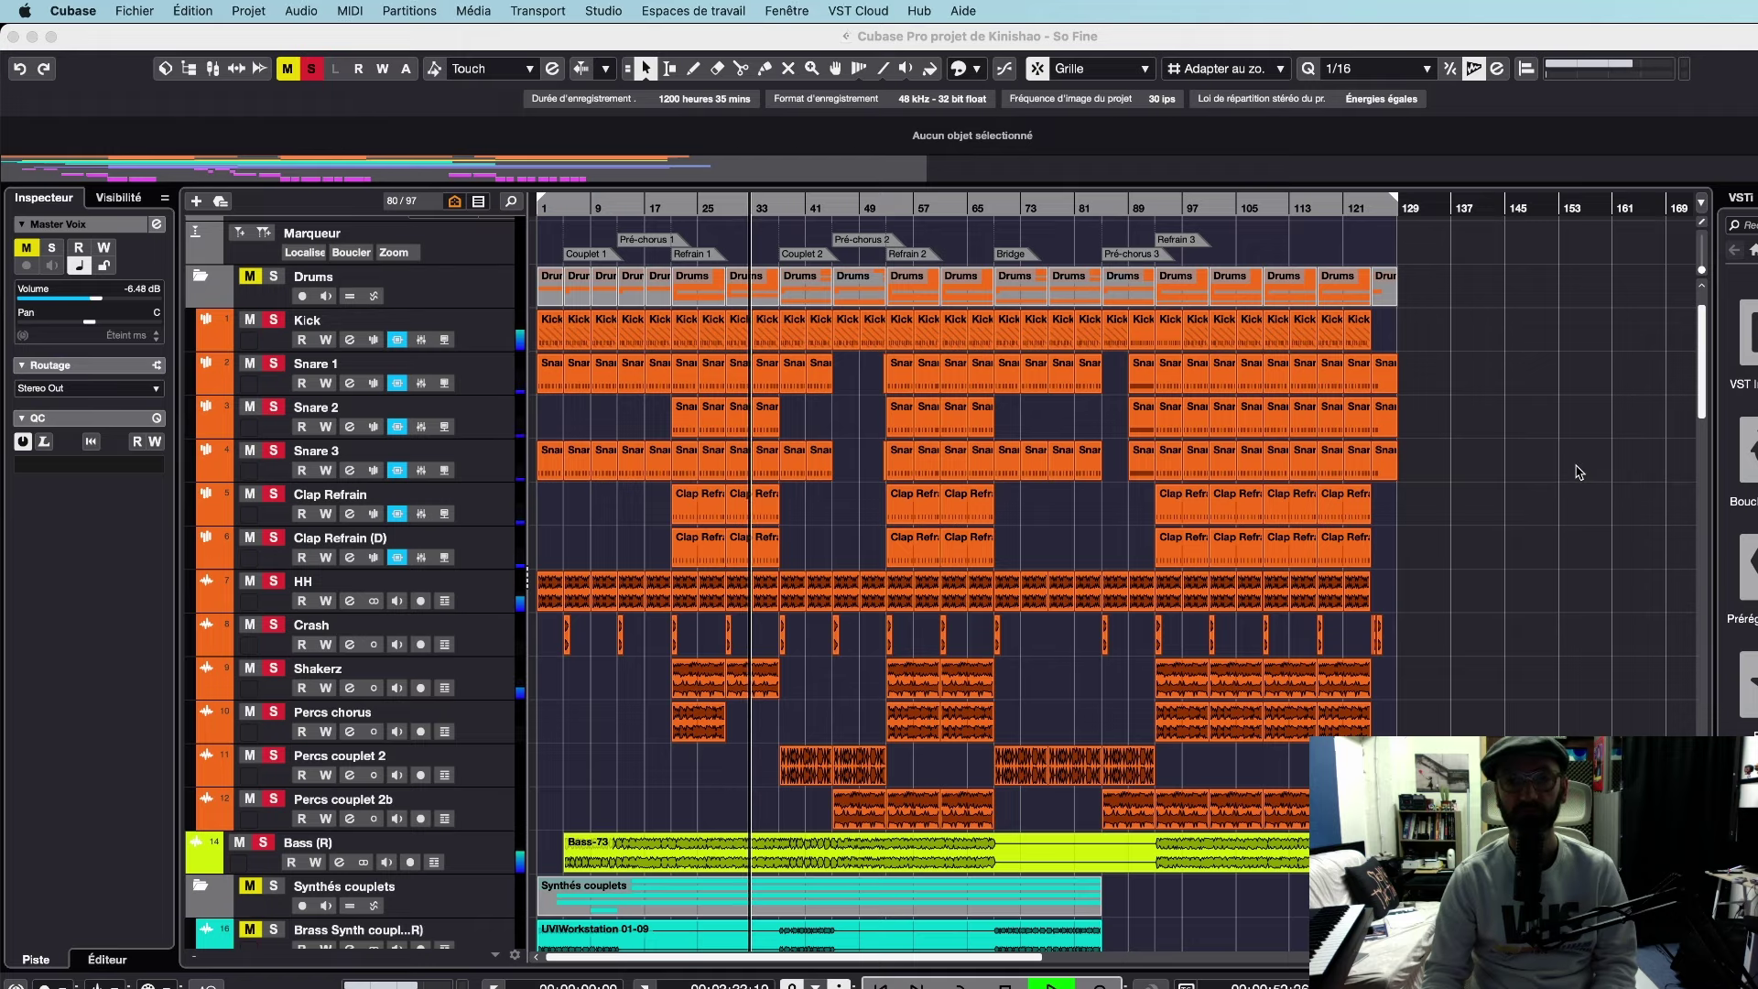
{"action": "scroll", "coordinate": [693, 829], "scroll_direction": "down", "scroll_amount": 15}
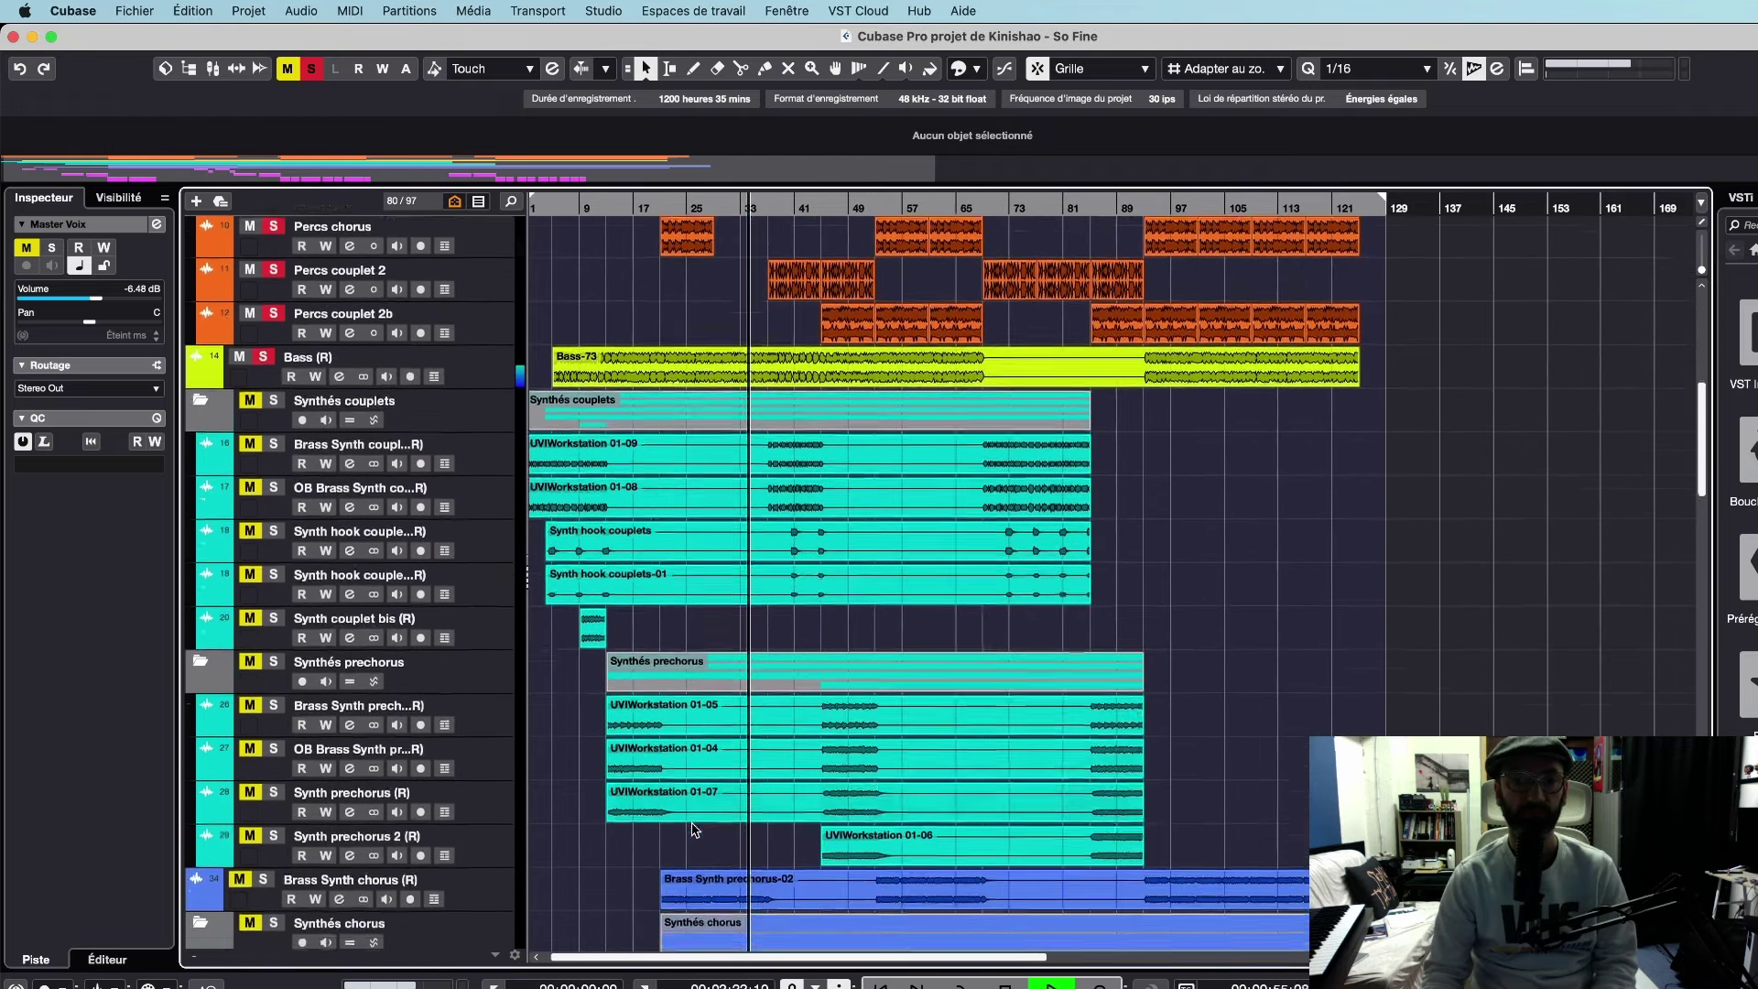
{"action": "key", "text": "space"}
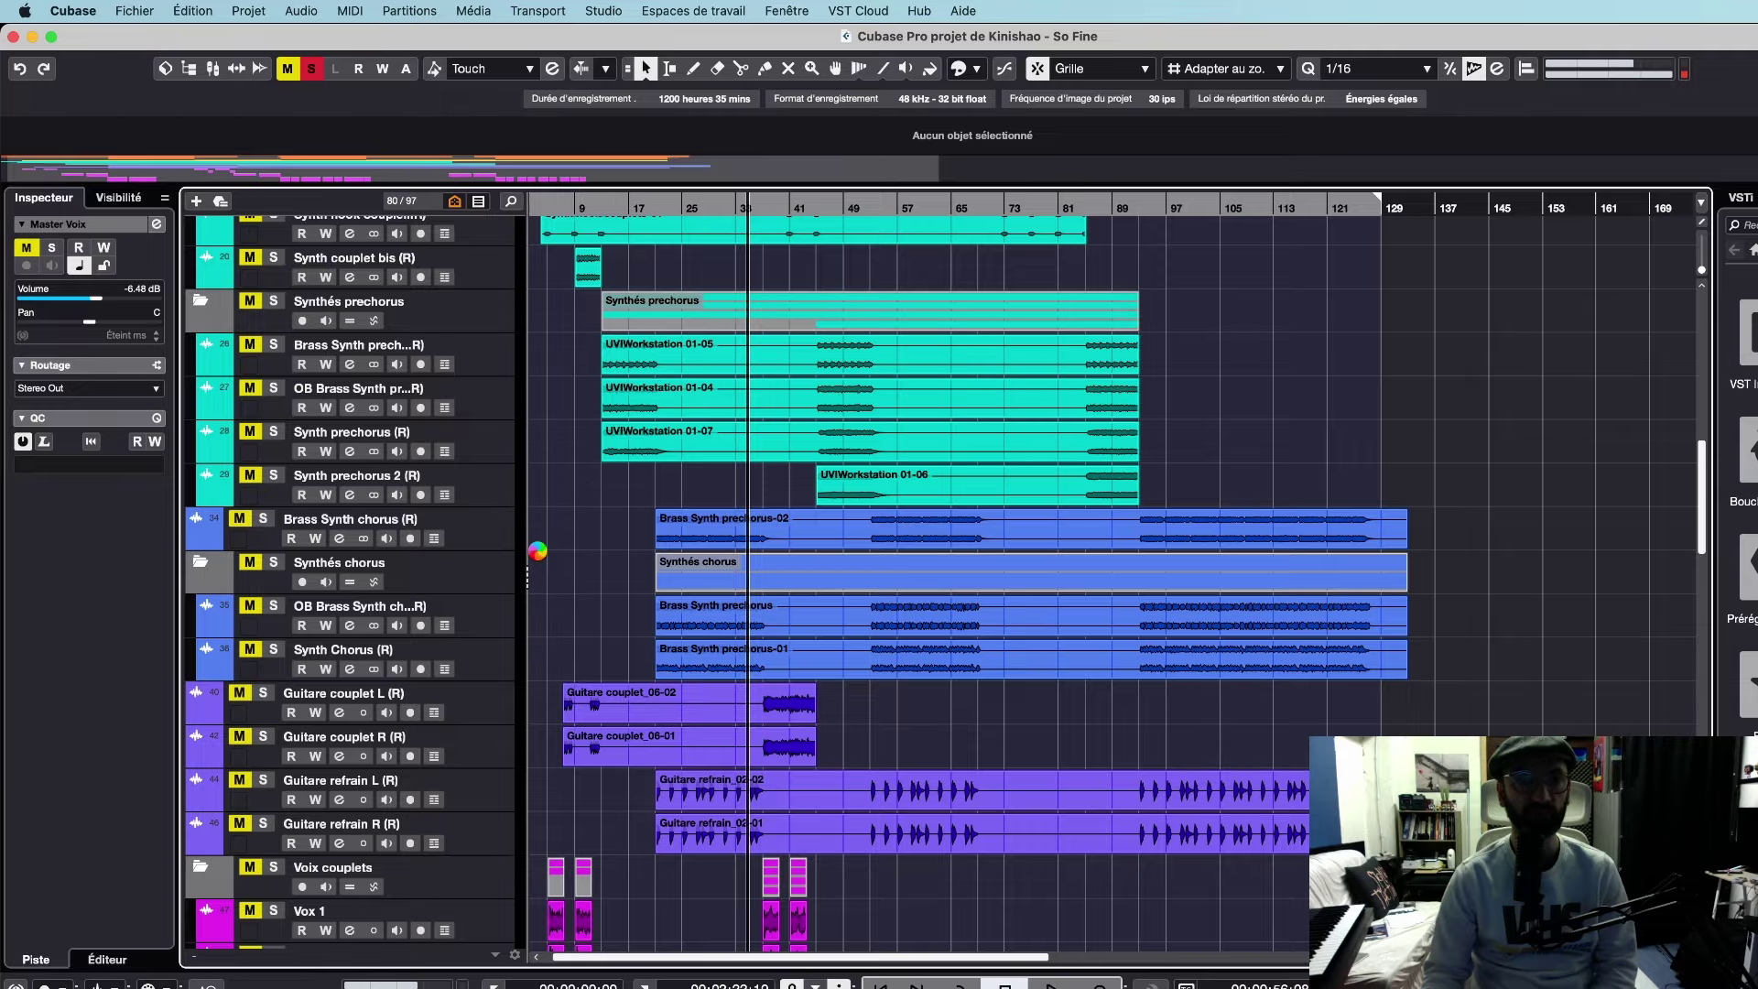
Deactivate all solos in the project.
{"action": "scroll", "coordinate": [544, 423], "scroll_direction": "up", "scroll_amount": 10}
{"action": "scroll", "coordinate": [641, 476], "scroll_direction": "down", "scroll_amount": 4}
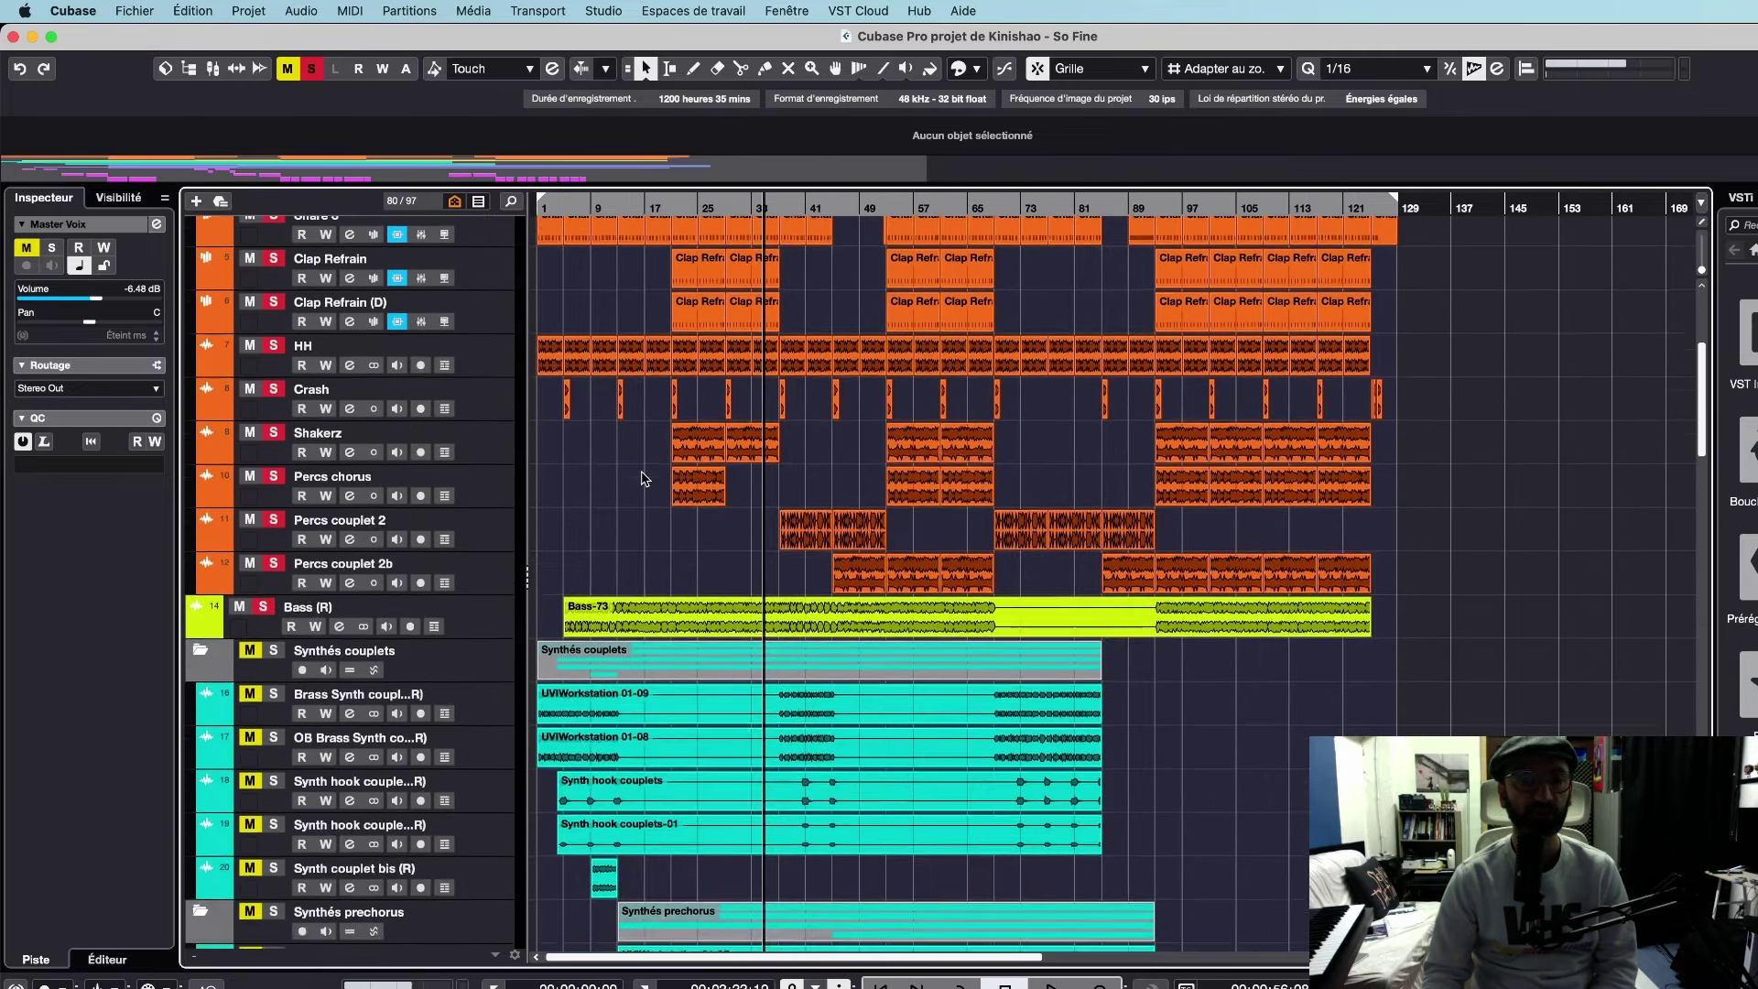
{"action": "scroll", "coordinate": [647, 476], "scroll_direction": "up", "scroll_amount": 2}
{"action": "scroll", "coordinate": [647, 476], "scroll_direction": "up", "scroll_amount": 3}
{"action": "left_click", "coordinate": [311, 69]}
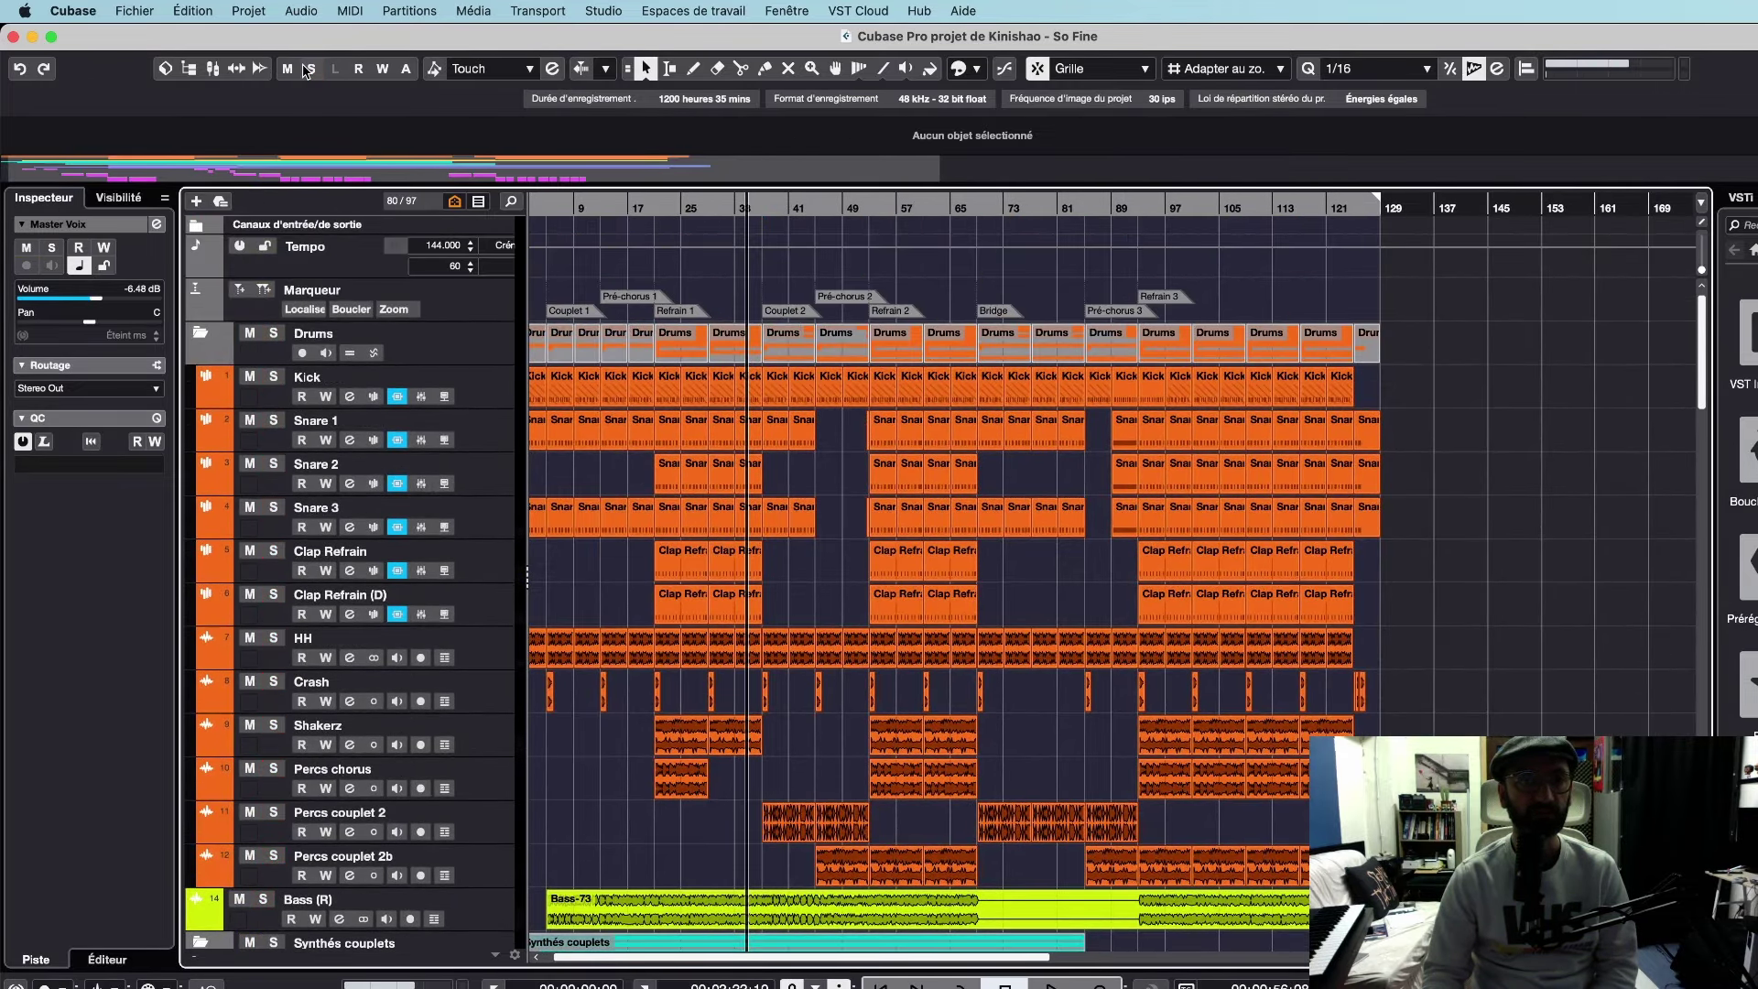
Solo the Master Instruments group and play the song to hear it on its own.
{"action": "scroll", "coordinate": [421, 626], "scroll_direction": "down", "scroll_amount": 15}
{"action": "scroll", "coordinate": [420, 626], "scroll_direction": "up", "scroll_amount": 3}
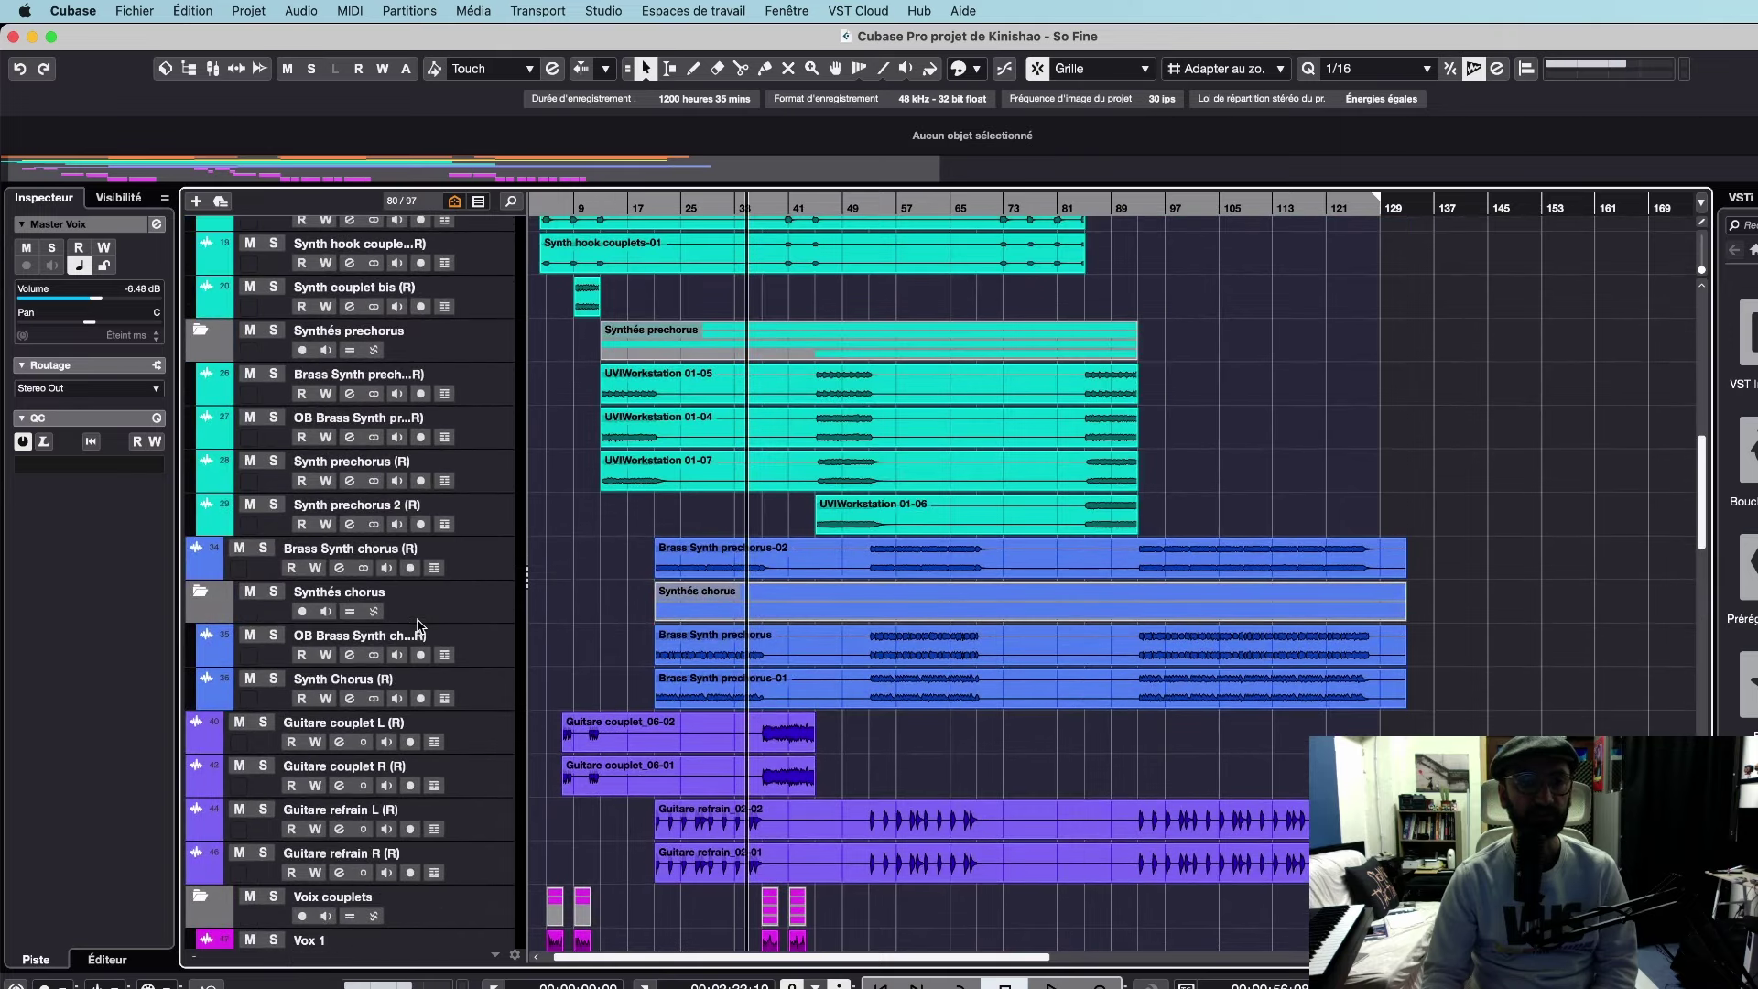
{"action": "scroll", "coordinate": [420, 625], "scroll_direction": "down", "scroll_amount": 10}
{"action": "scroll", "coordinate": [421, 626], "scroll_direction": "down", "scroll_amount": 6}
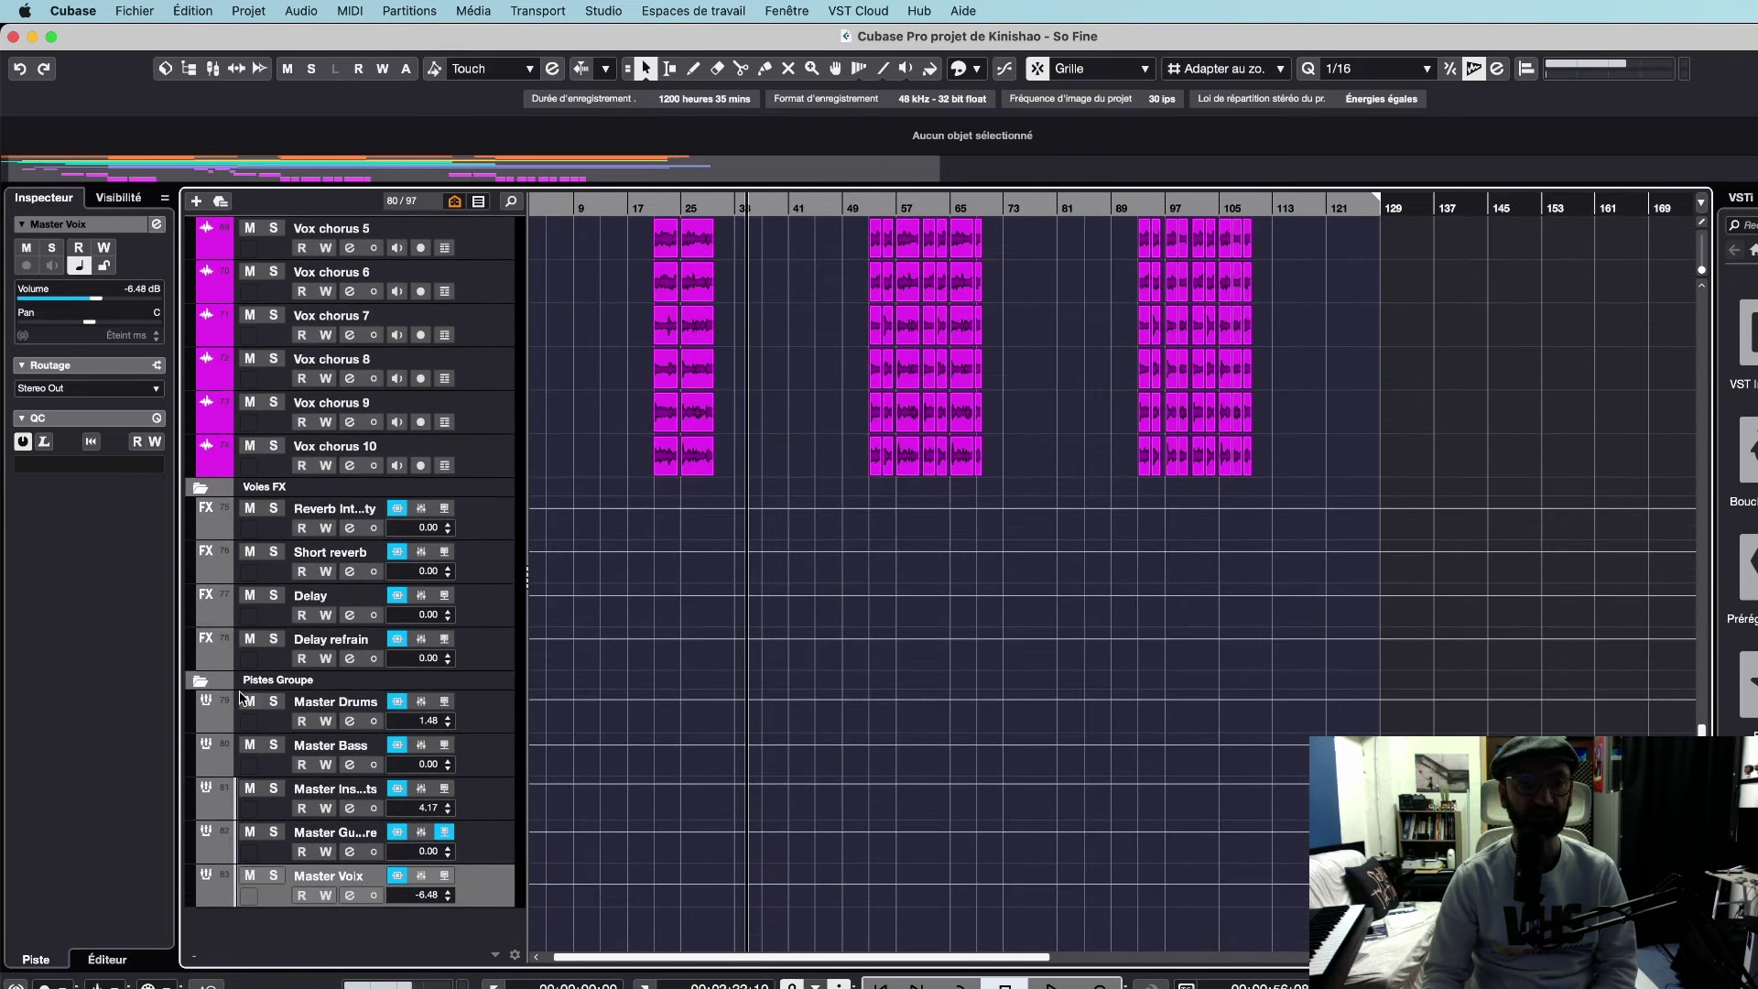
{"action": "left_click", "coordinate": [274, 789]}
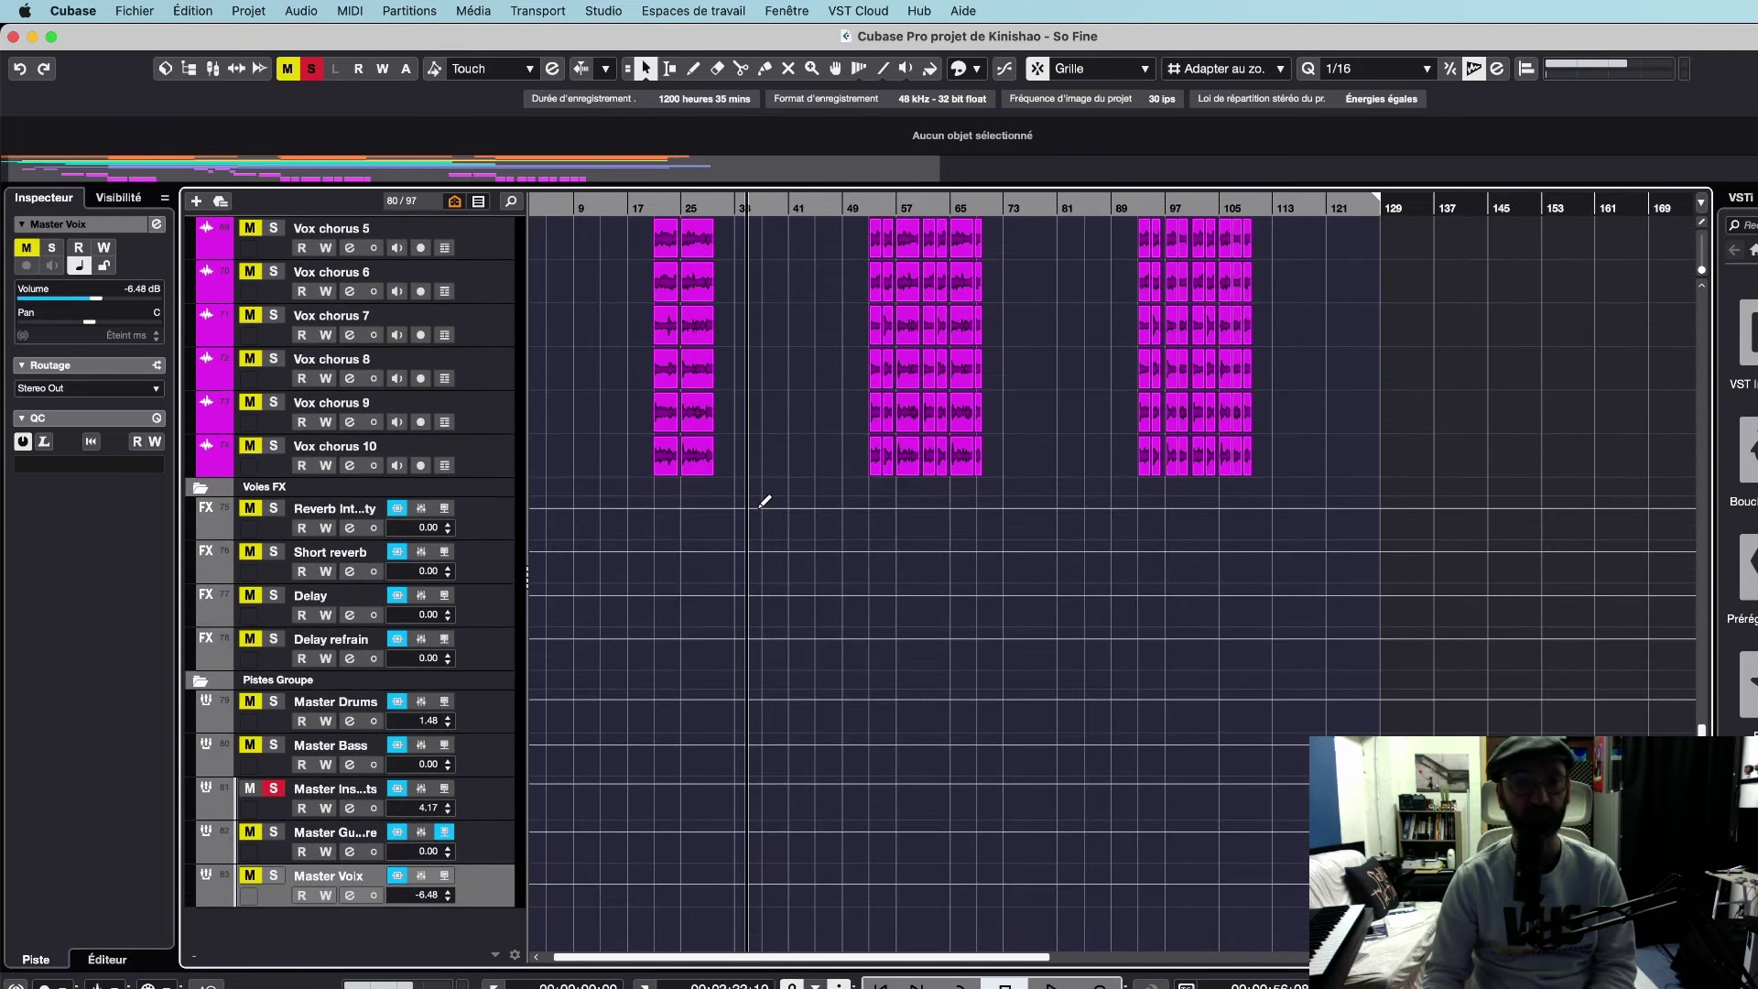
{"action": "key", "text": "space"}
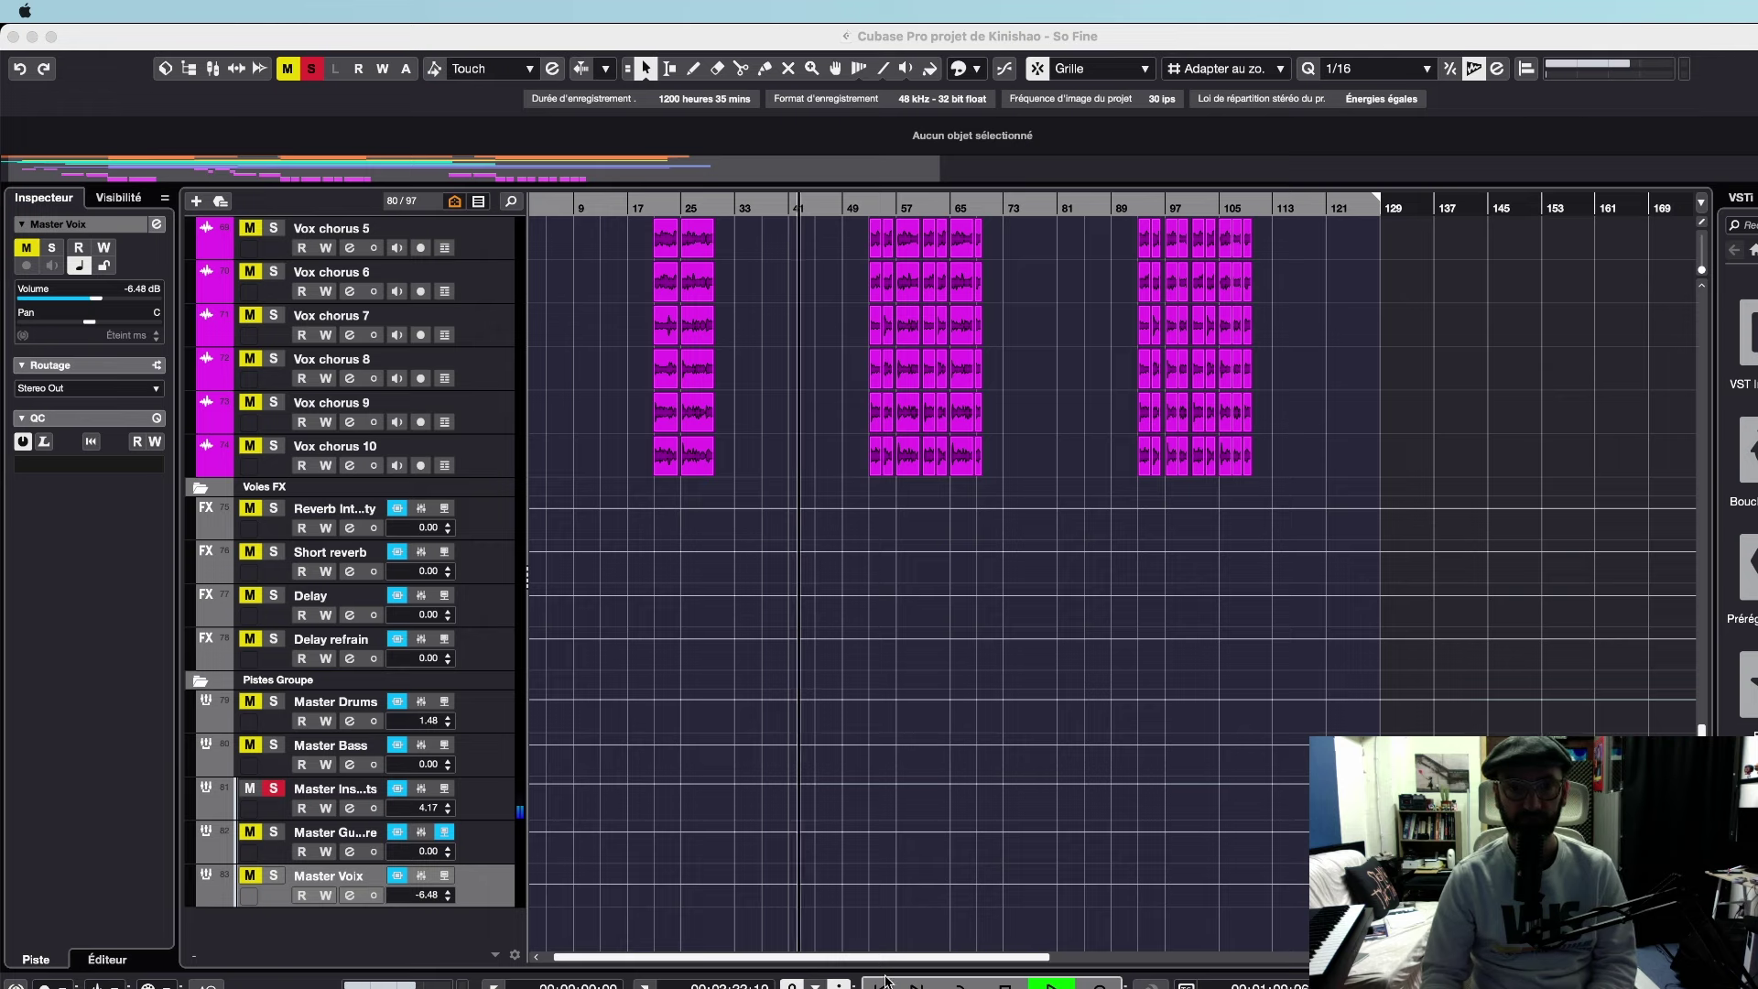
Stop playback of the soloed Master Instruments group.
{"action": "key", "text": "super+Tab"}
{"action": "key", "text": "space"}
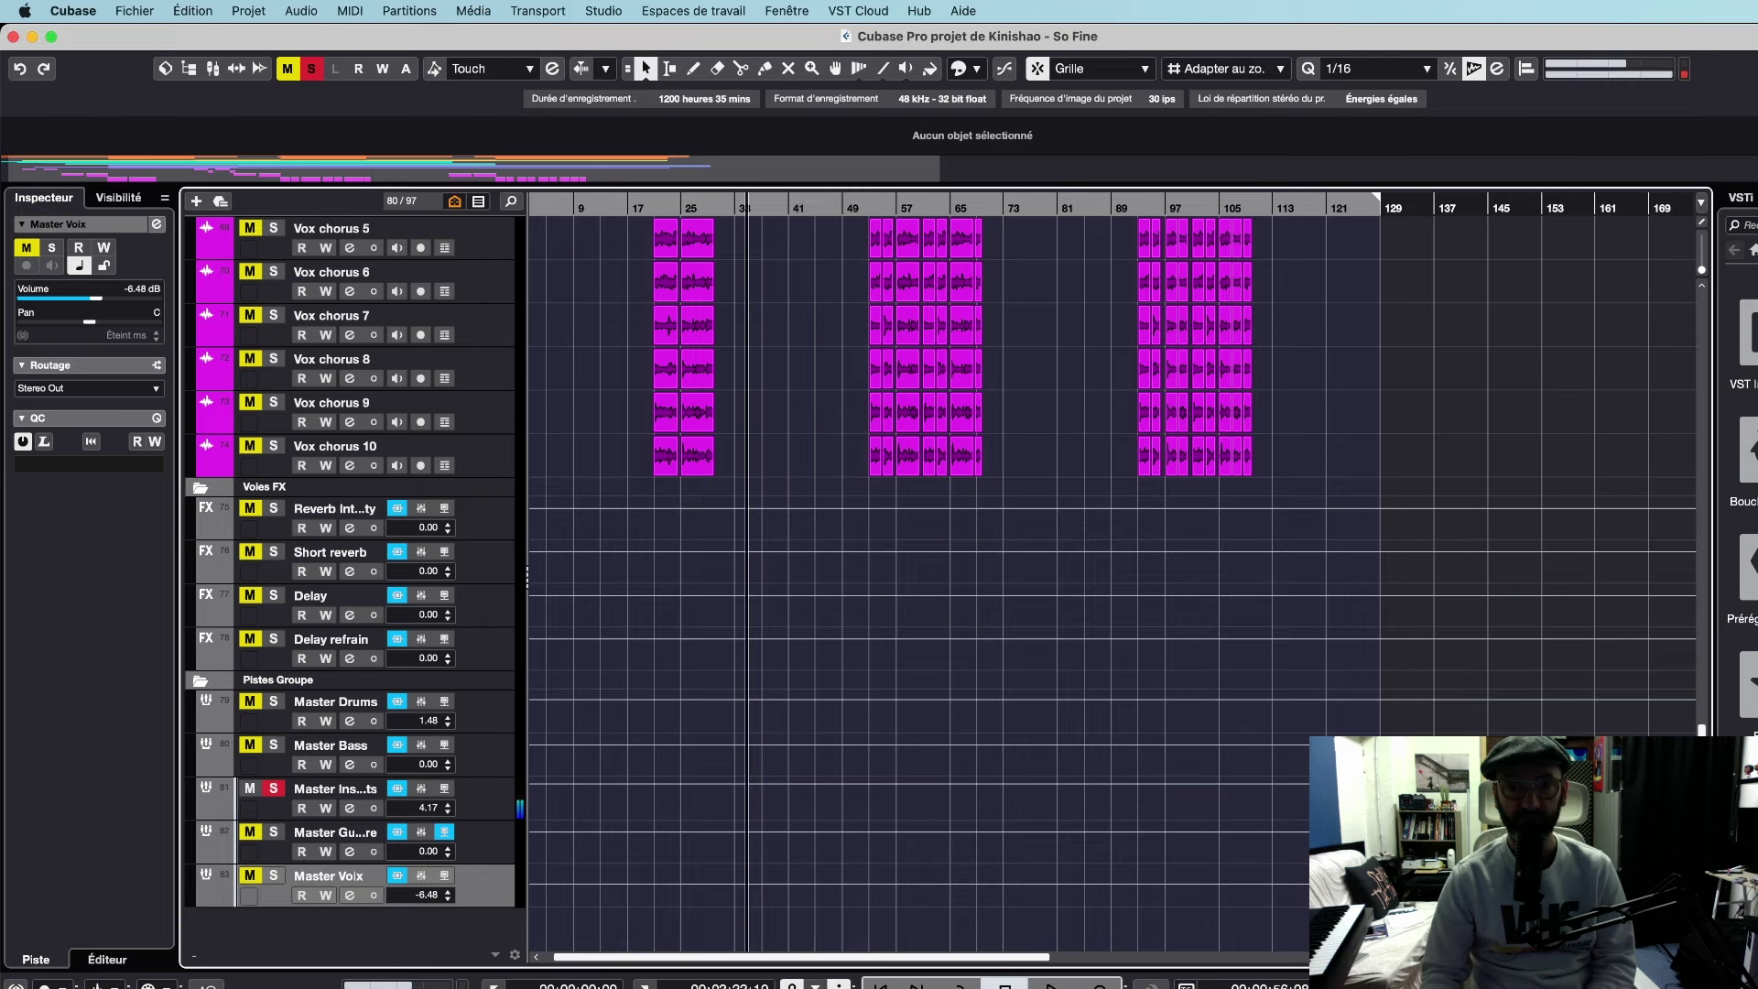
{"action": "key", "text": "super+Tab"}
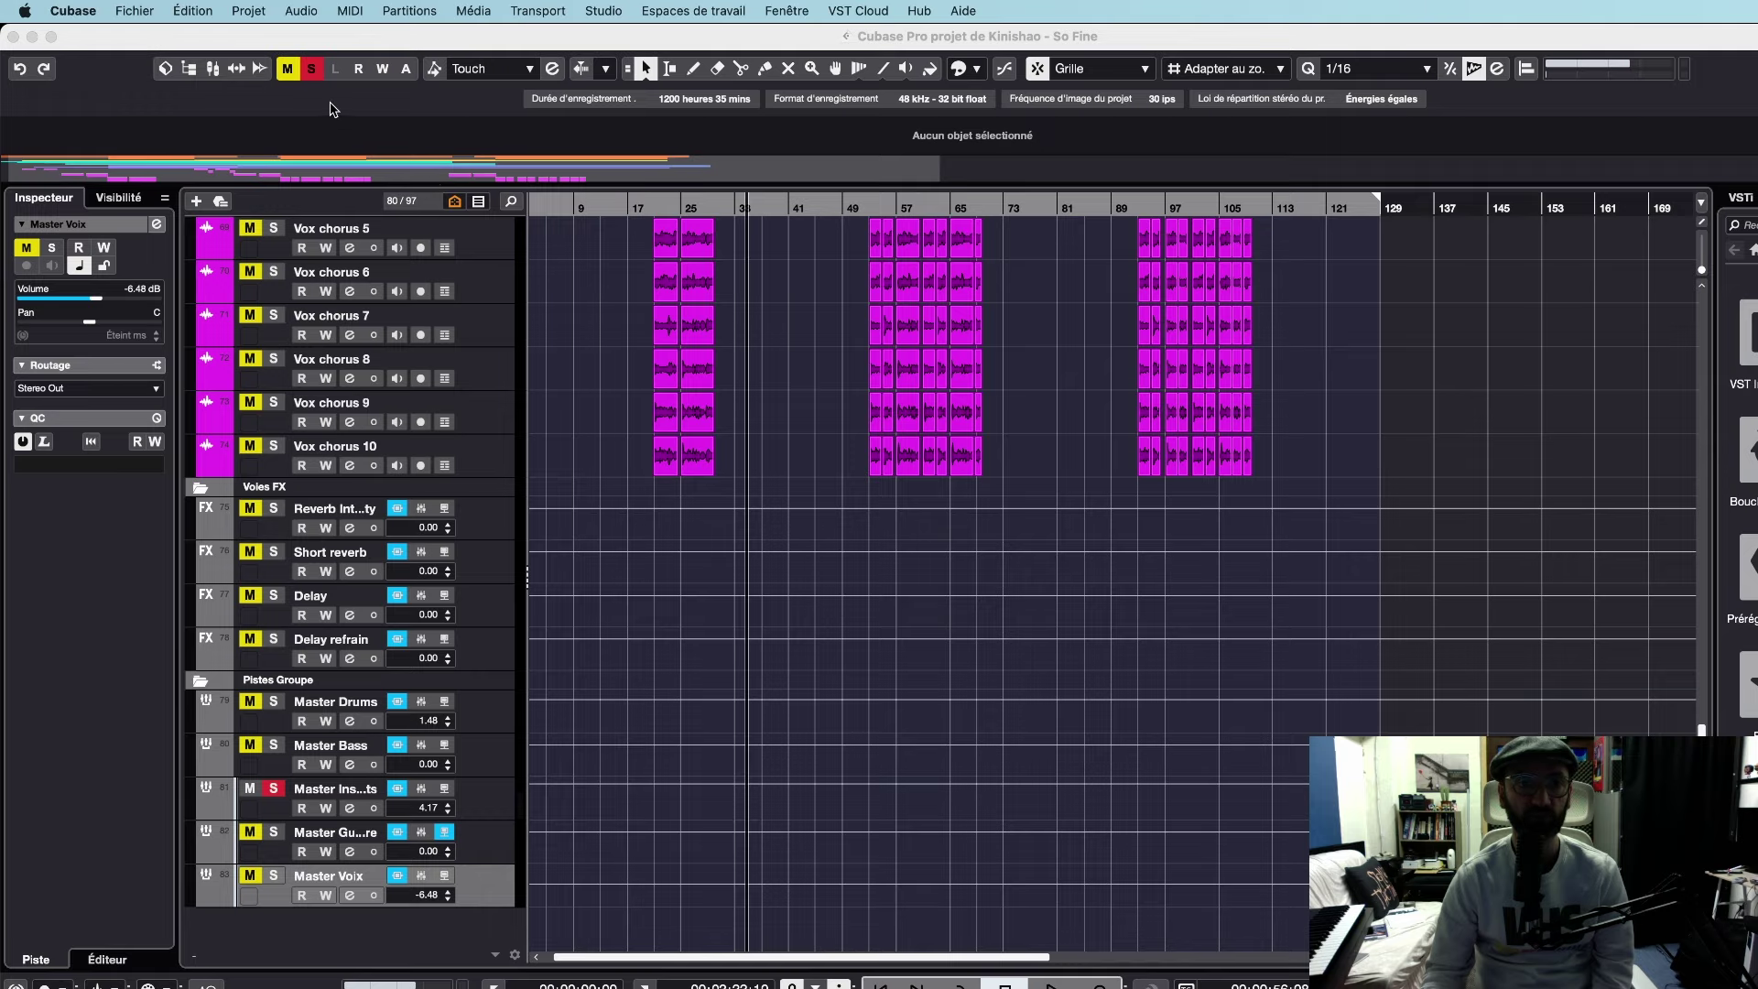
Narrow the locator range to a short section spanning the end of Refrain 1 and the start of Couplet 2.
{"action": "scroll", "coordinate": [859, 515], "scroll_direction": "up", "scroll_amount": 20}
{"action": "scroll", "coordinate": [859, 520], "scroll_direction": "left", "scroll_amount": 2}
{"action": "scroll", "coordinate": [859, 520], "scroll_direction": "down", "scroll_amount": 1}
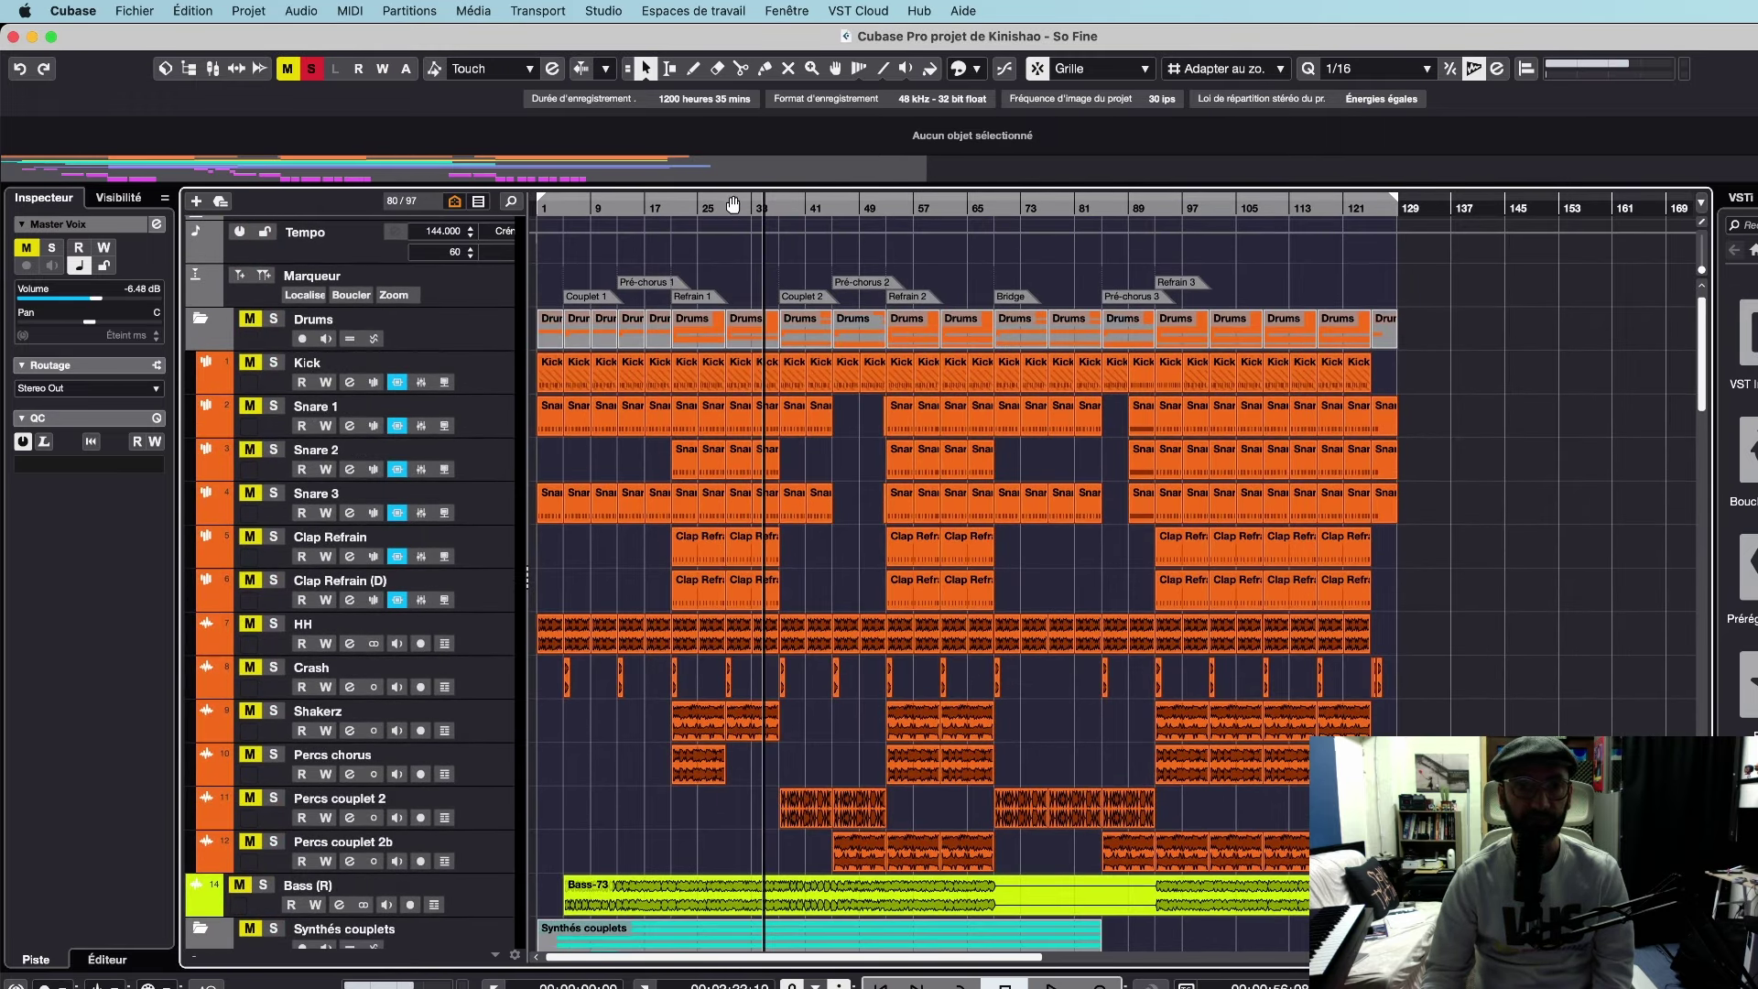
{"action": "left_click", "coordinate": [953, 203], "text": "alt"}
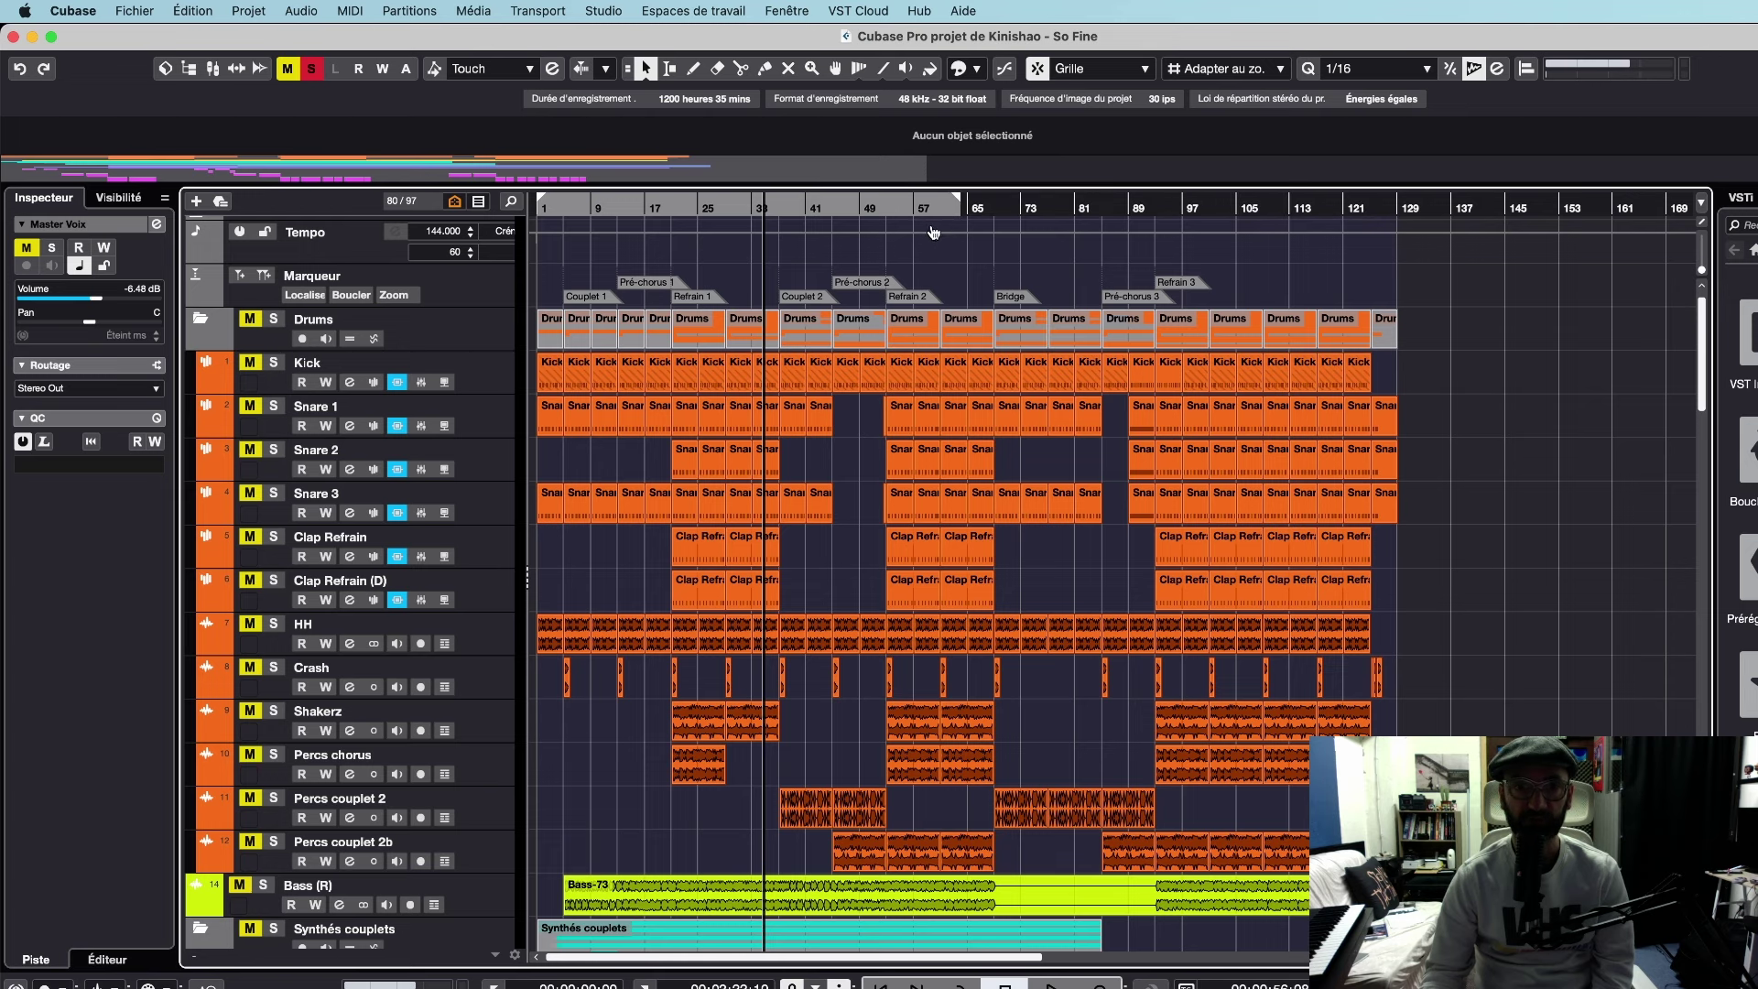
{"action": "left_click_drag", "start_coordinate": [933, 232], "coordinate": [811, 240]}
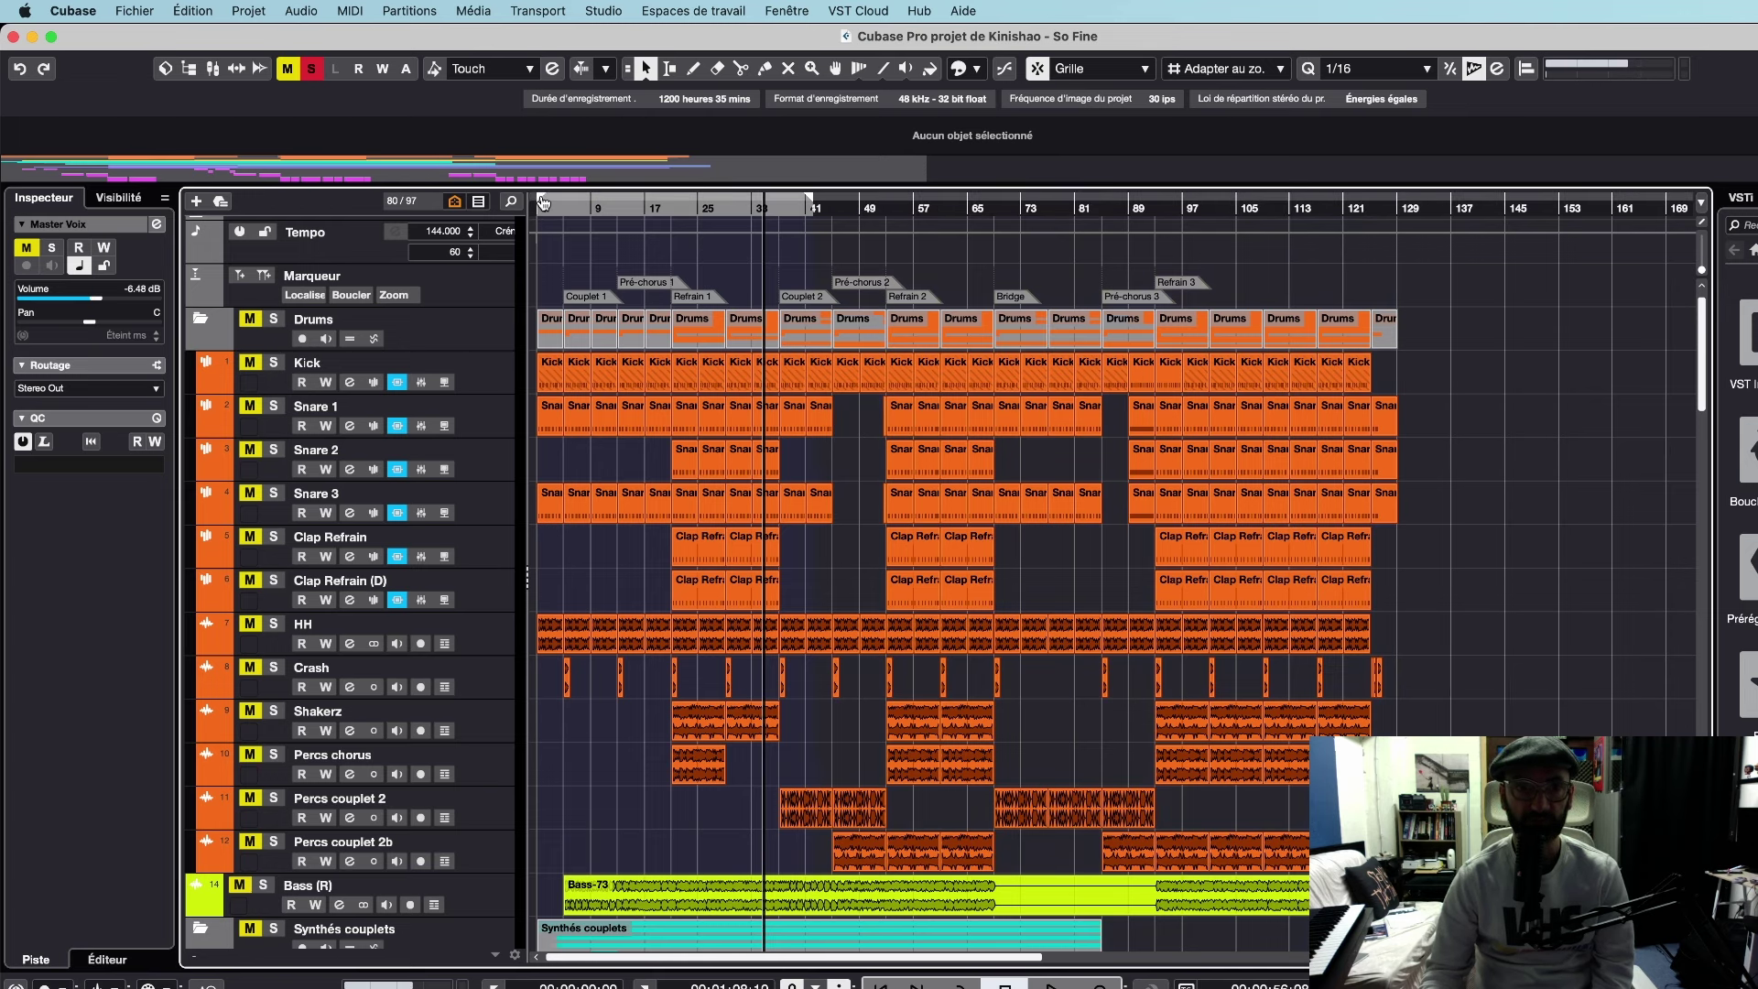
{"action": "left_click_drag", "start_coordinate": [533, 203], "coordinate": [749, 204]}
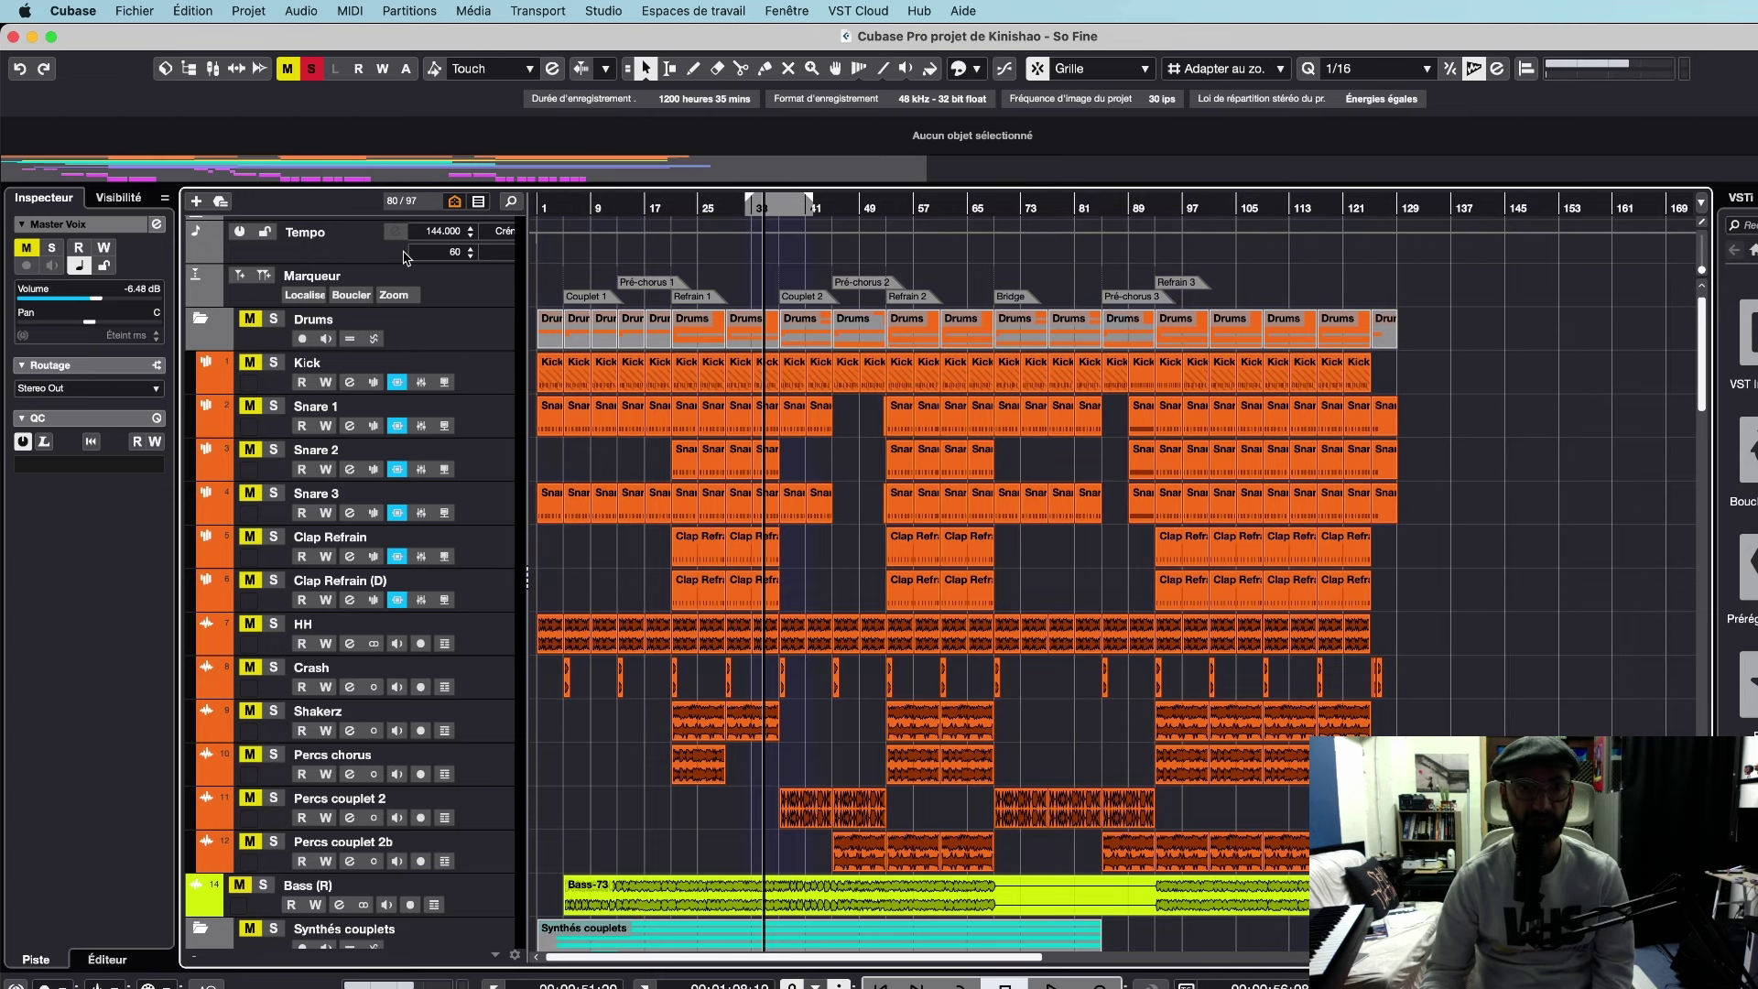
Deactivate all mutes and solos in the project and play the full mix.
{"action": "left_click", "coordinate": [287, 69]}
{"action": "scroll", "coordinate": [639, 326], "scroll_direction": "down", "scroll_amount": 1}
{"action": "key", "text": "space"}
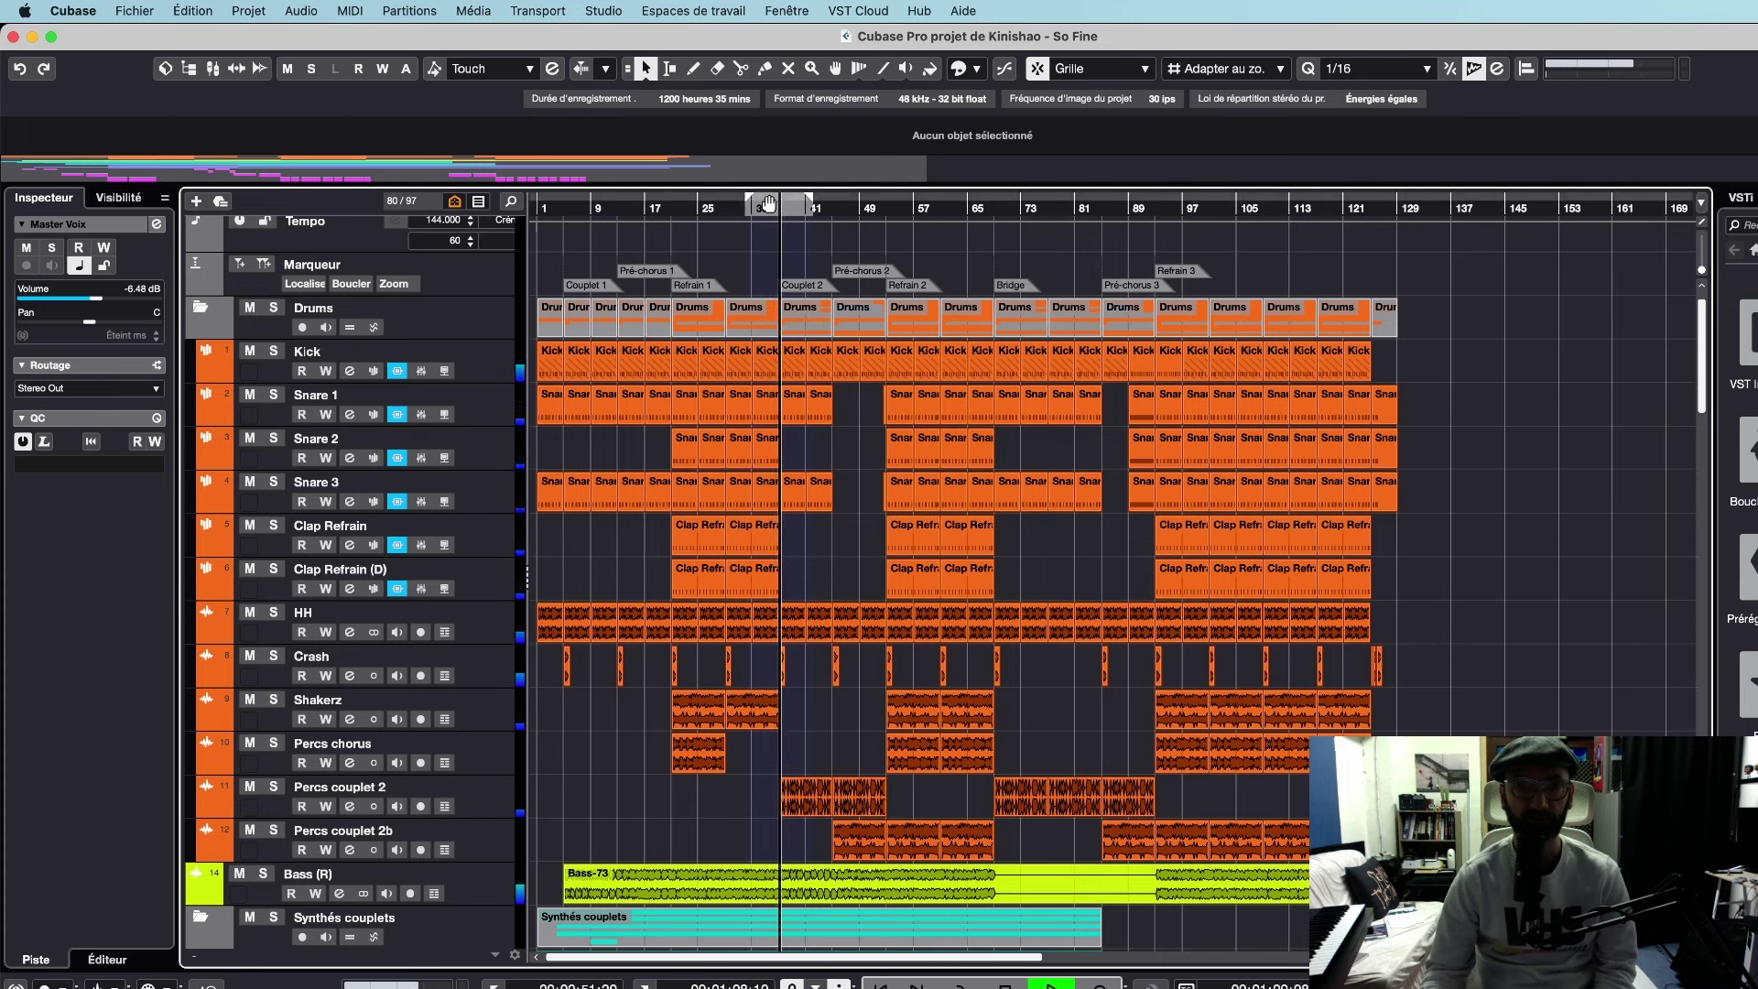
Move the locator range to the start of Couplet 2, stop playback and turn on looping for that range.
{"action": "left_click_drag", "start_coordinate": [768, 203], "coordinate": [802, 203]}
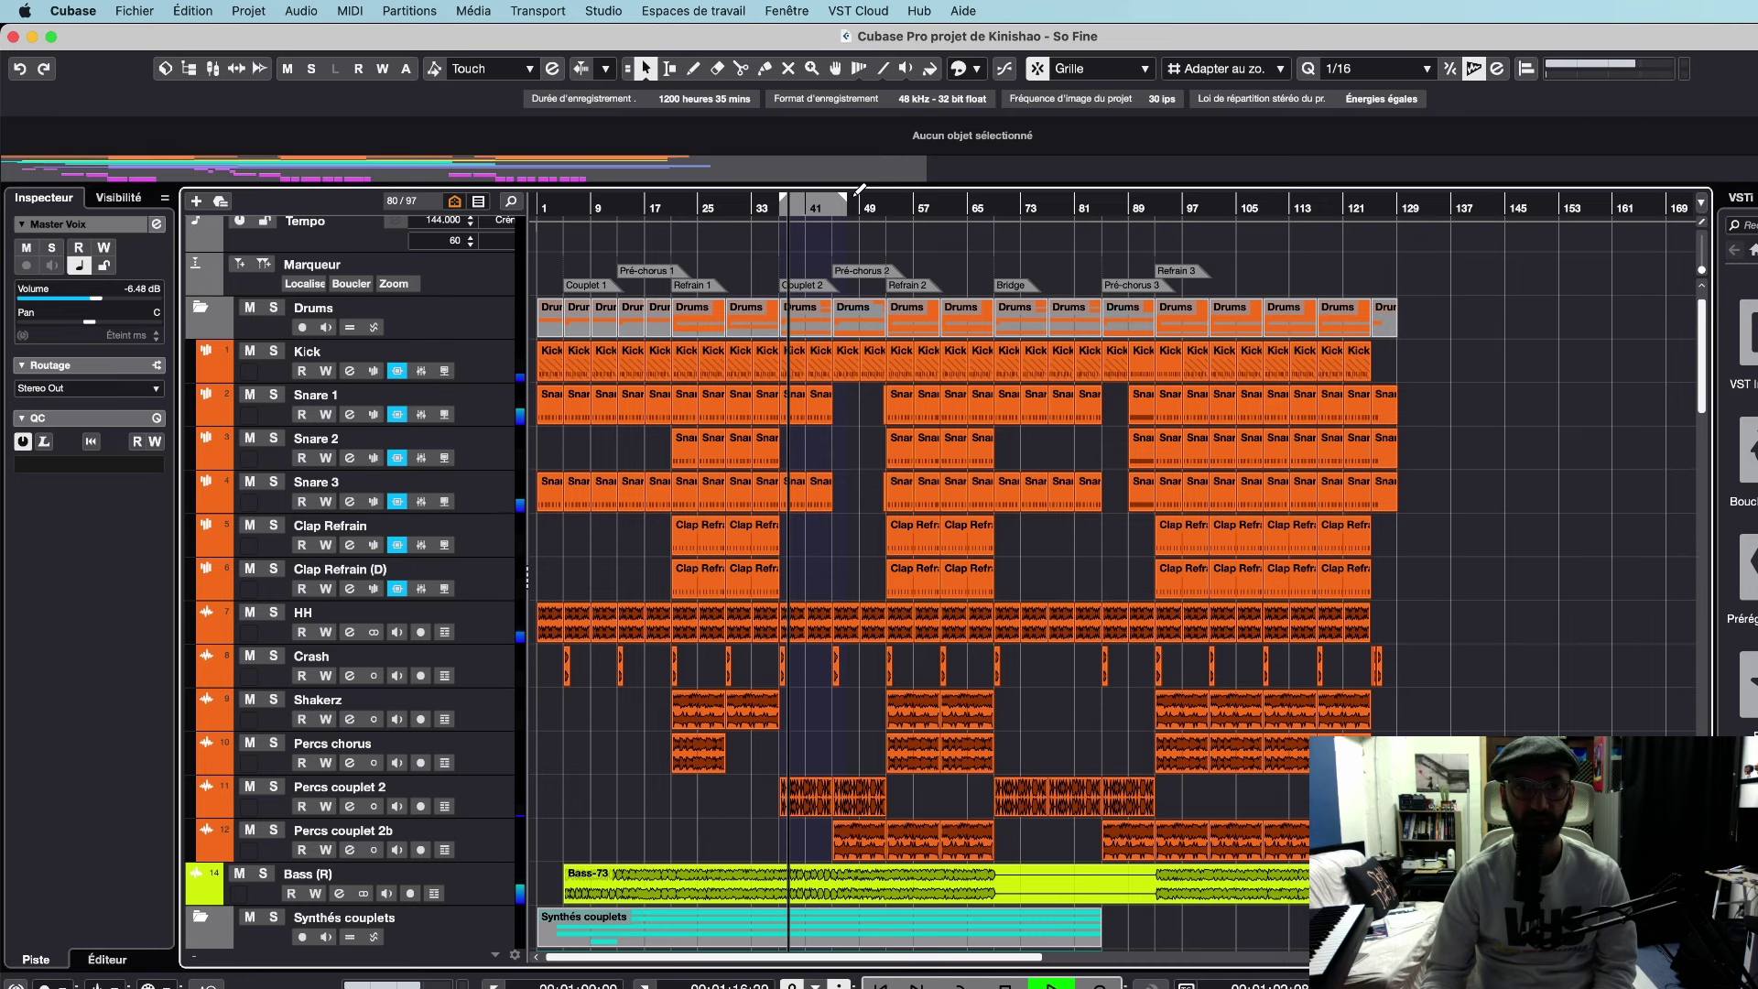
{"action": "key", "text": "space"}
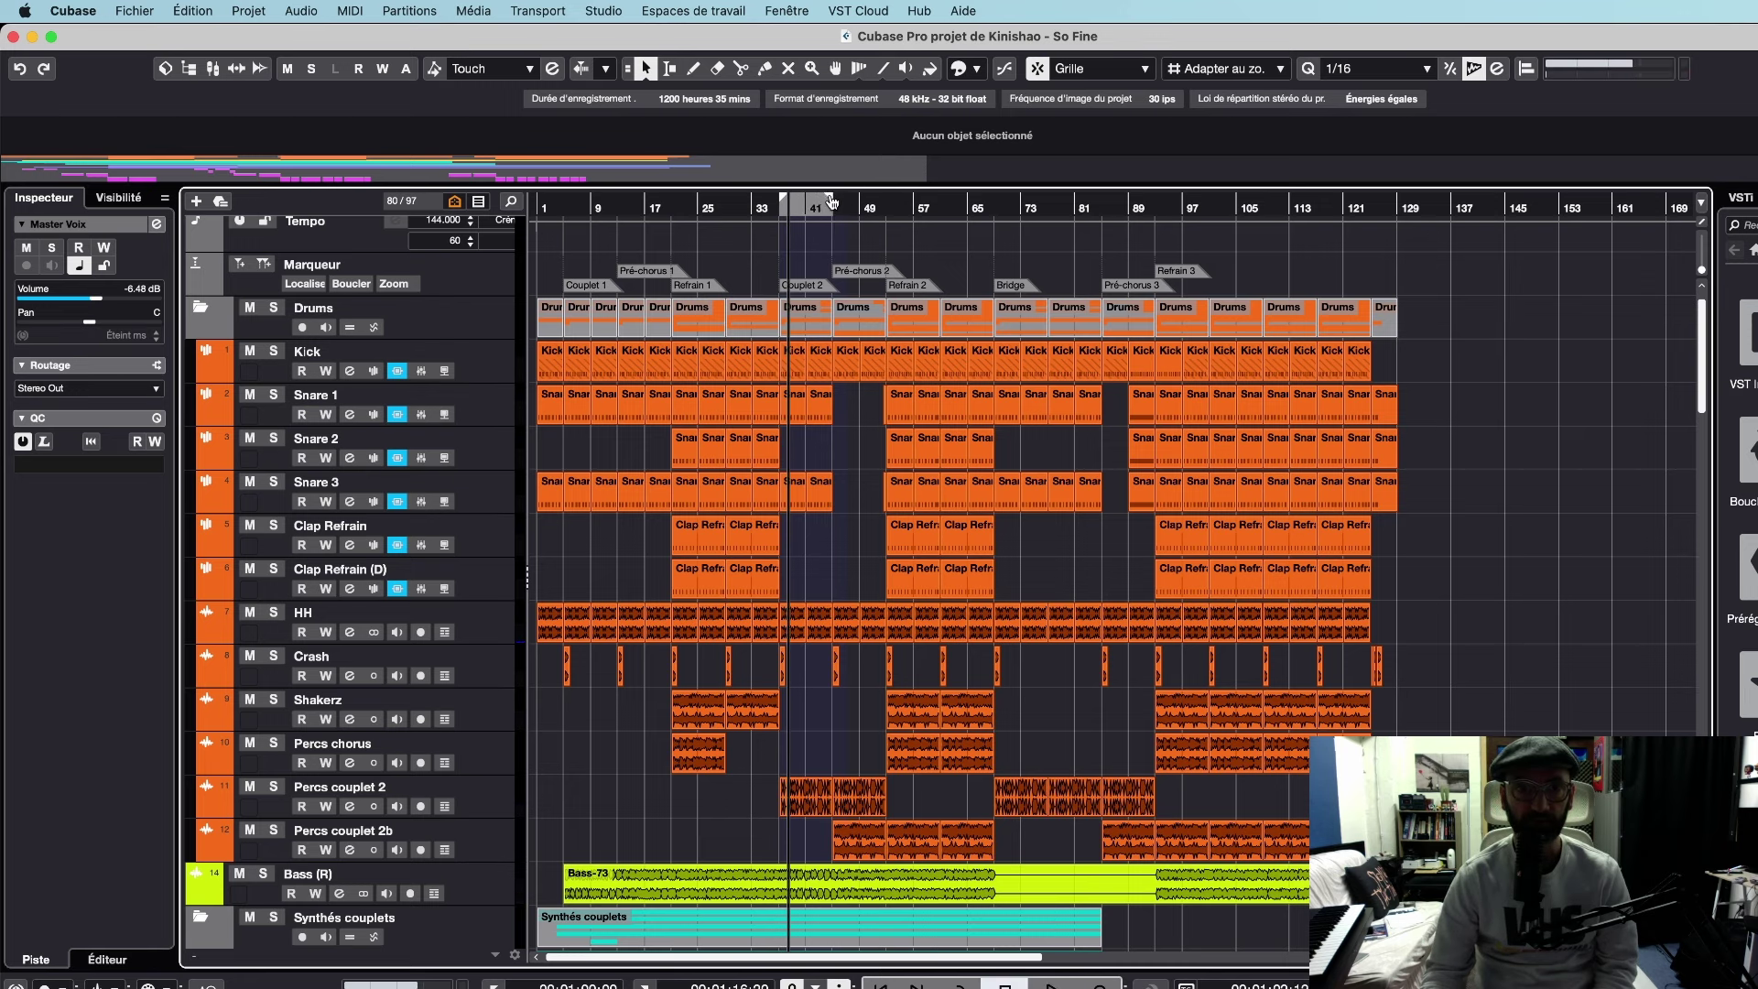
{"action": "left_click", "coordinate": [816, 200]}
Solo the Master Drums and Master Instruments groups, loop Couplet 2, add Master Bass to the solo during playback, and stop.
{"action": "scroll", "coordinate": [577, 613], "scroll_direction": "down", "scroll_amount": 20}
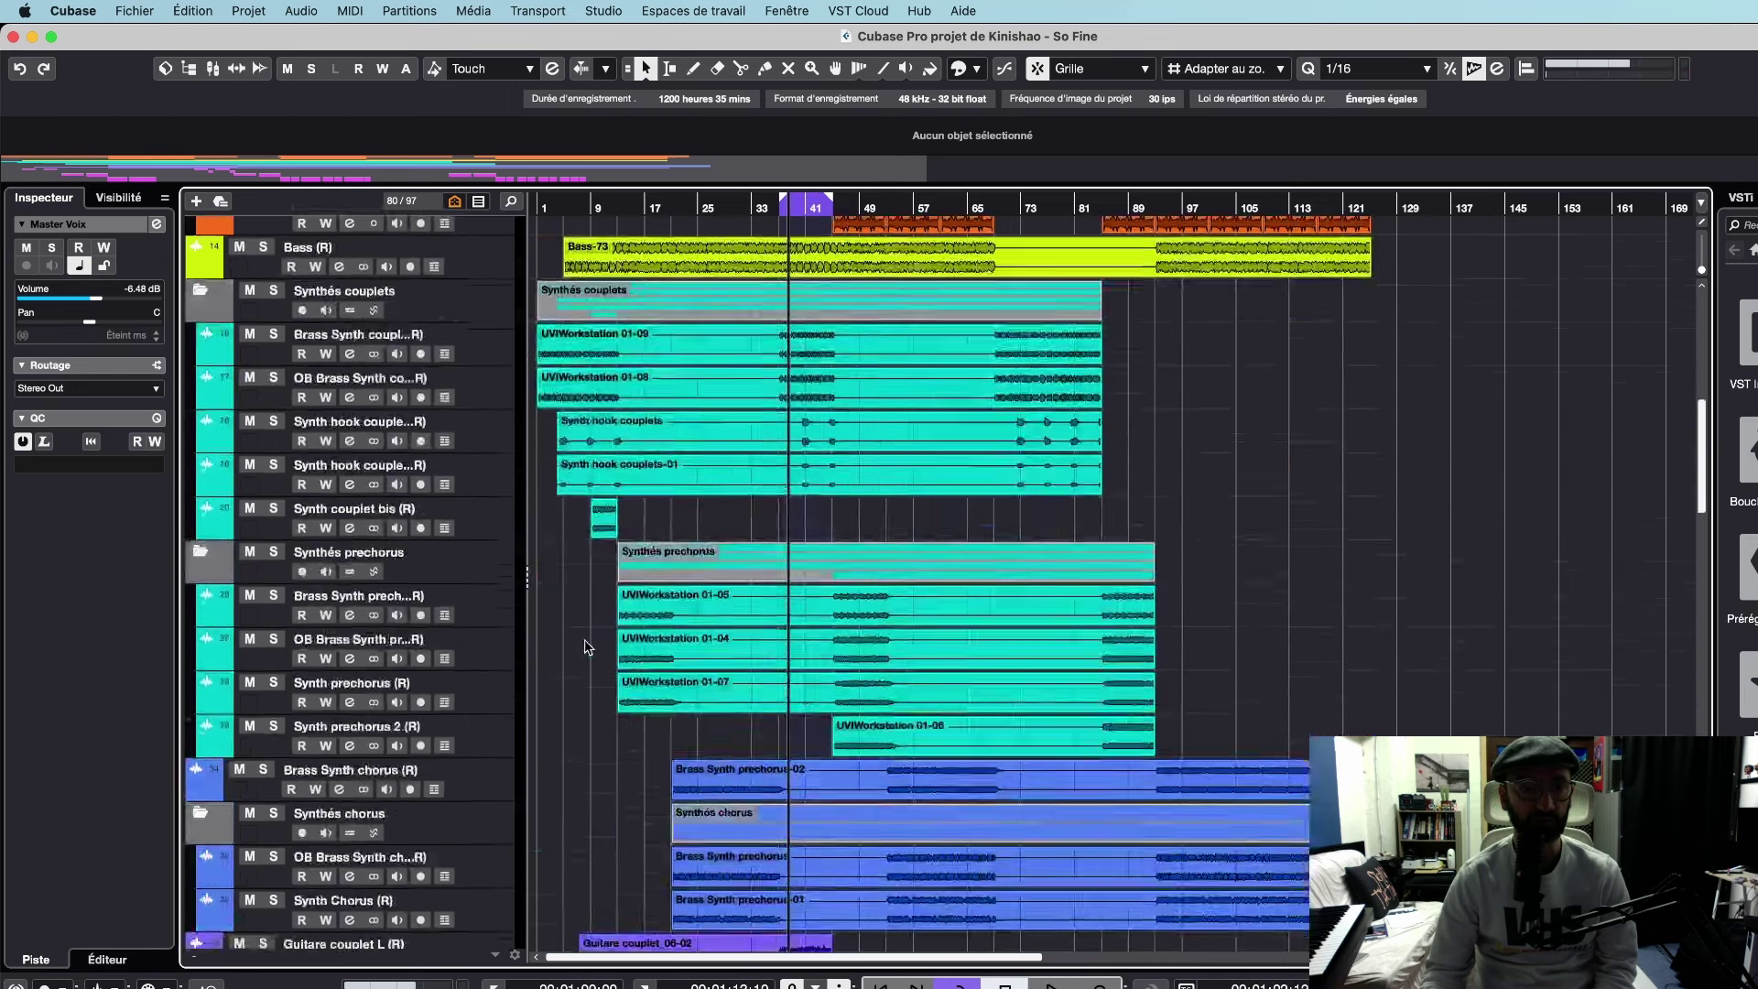
{"action": "scroll", "coordinate": [295, 758], "scroll_direction": "down", "scroll_amount": 5}
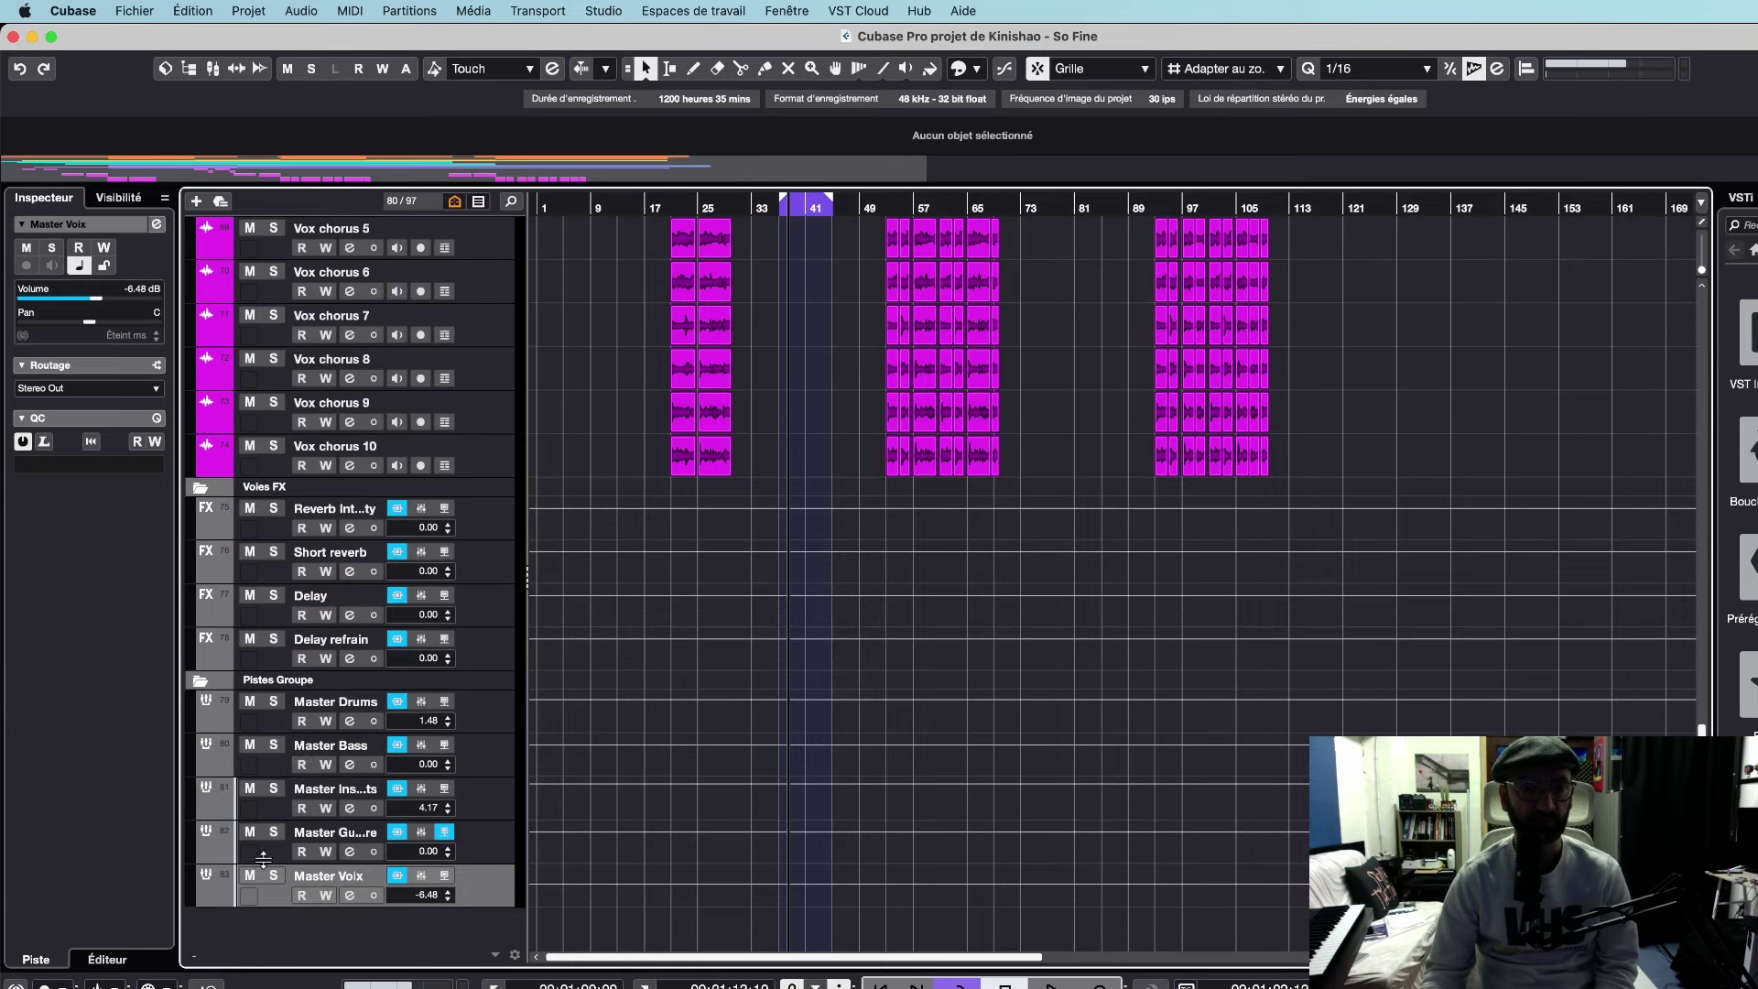
{"action": "left_click", "coordinate": [273, 701]}
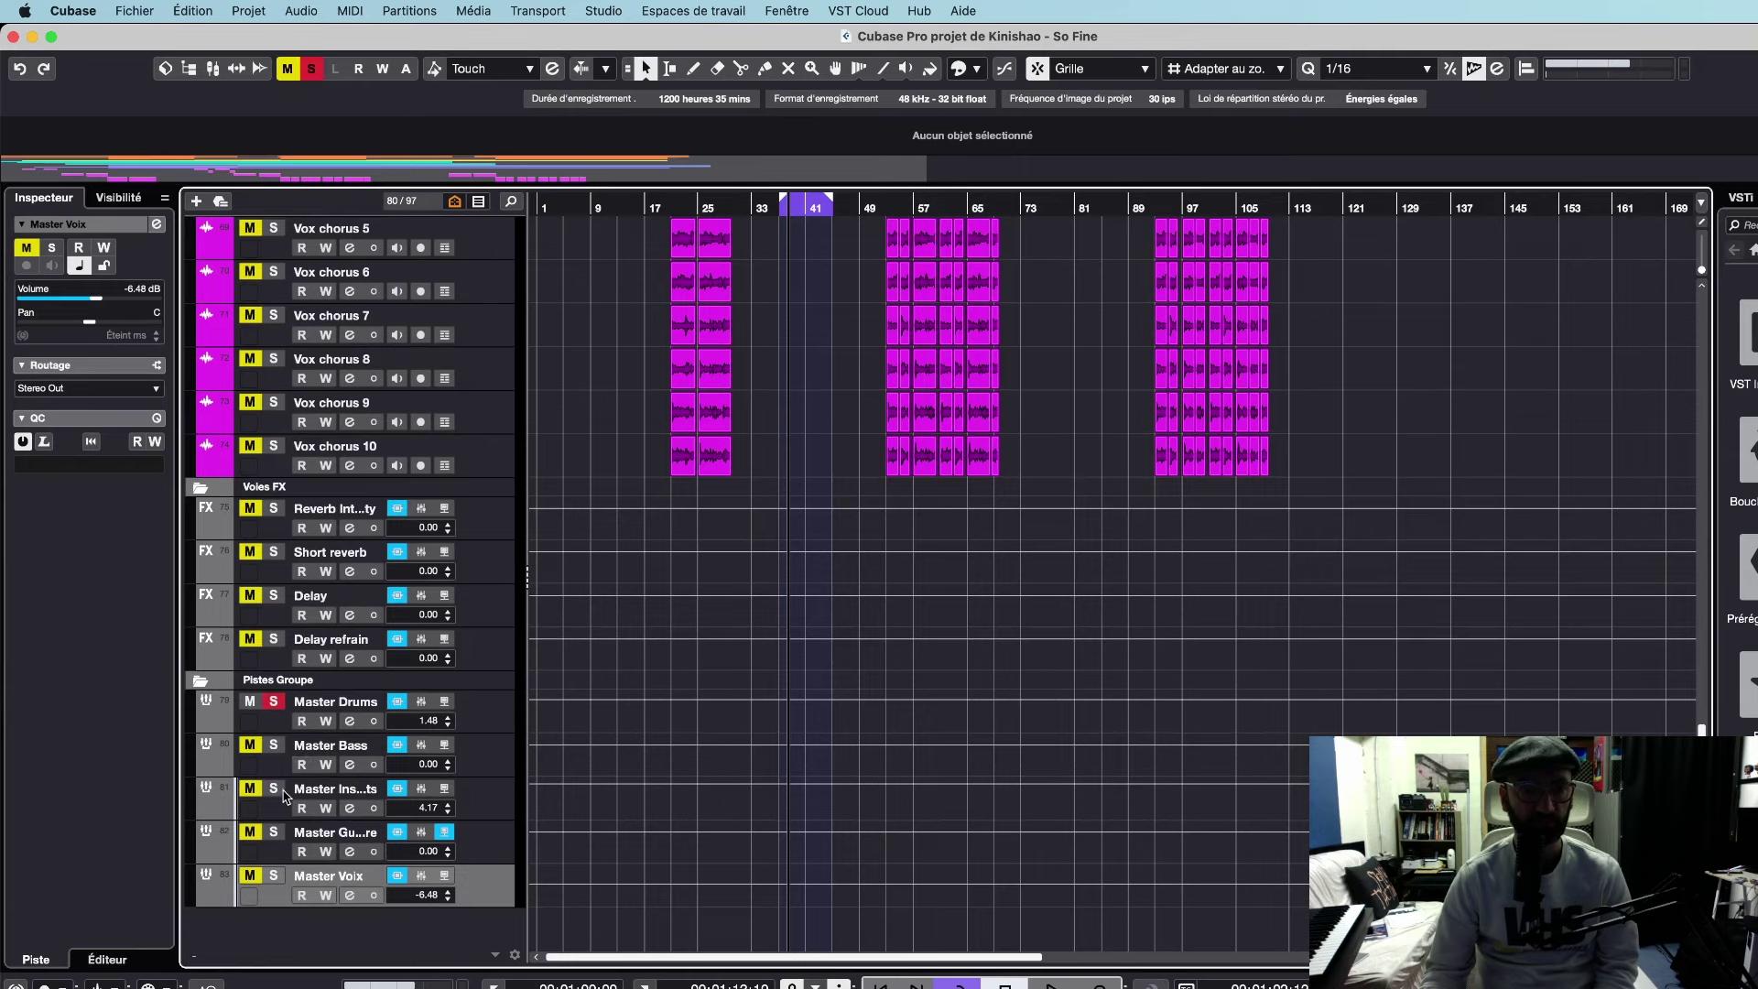
{"action": "key", "text": "space"}
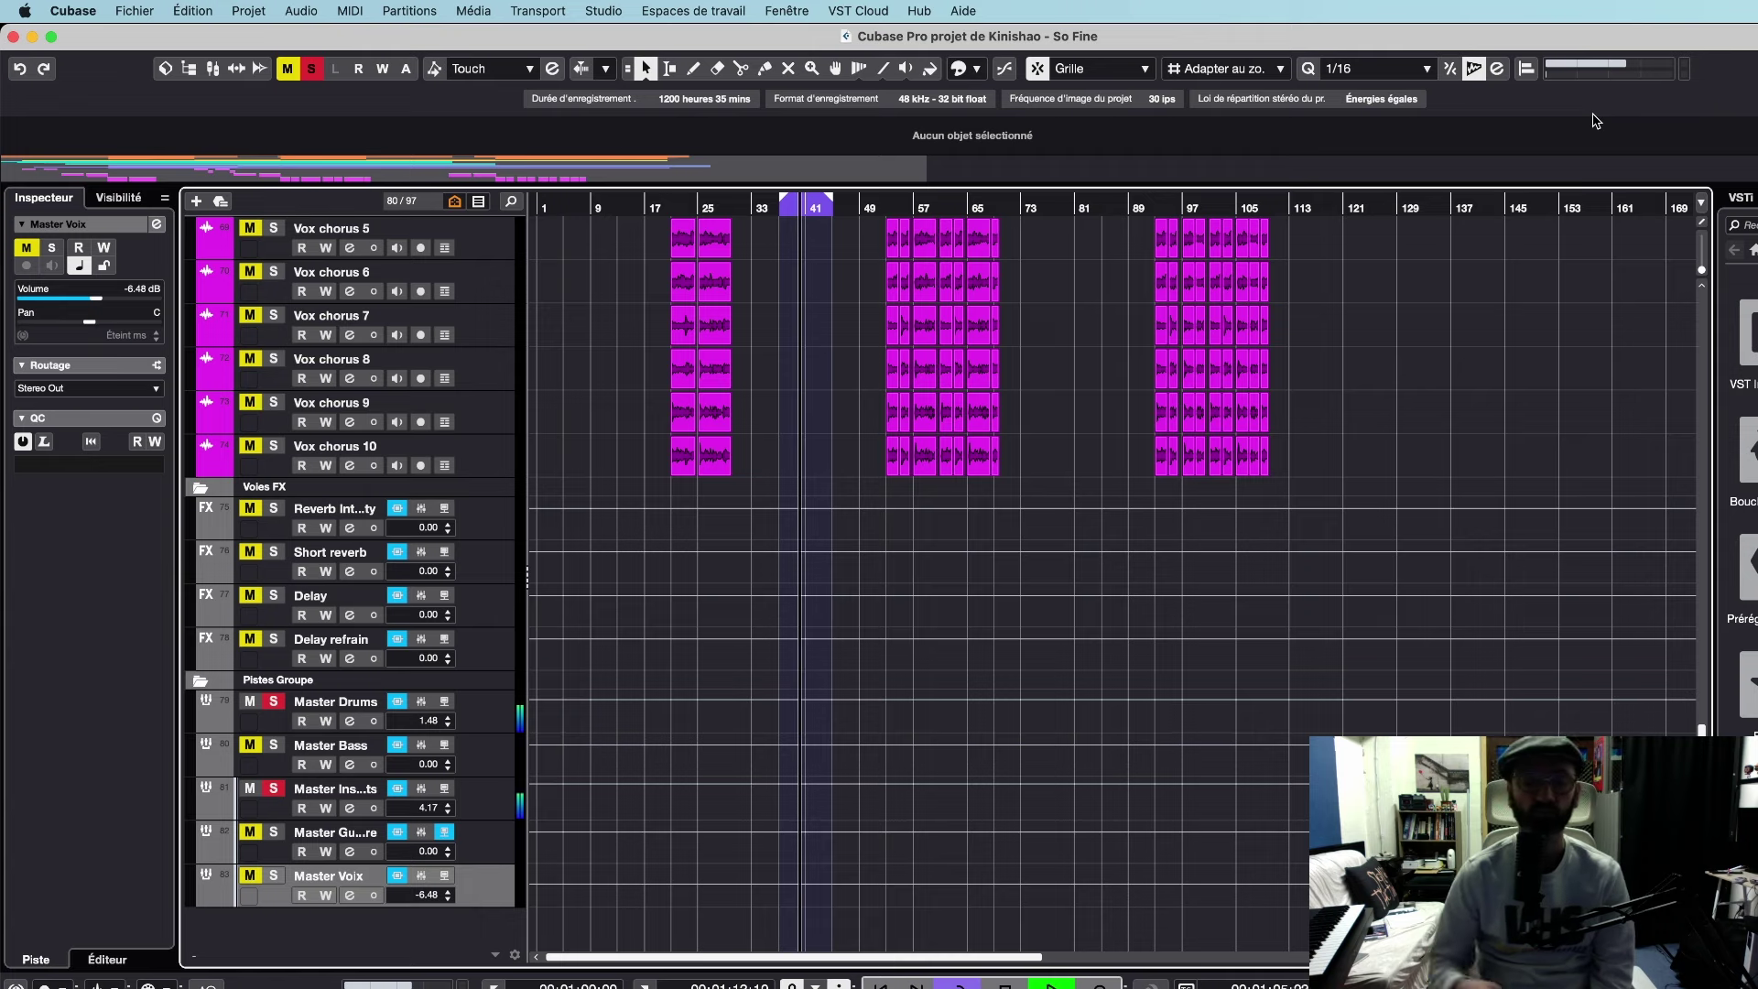
{"action": "left_click", "coordinate": [273, 745]}
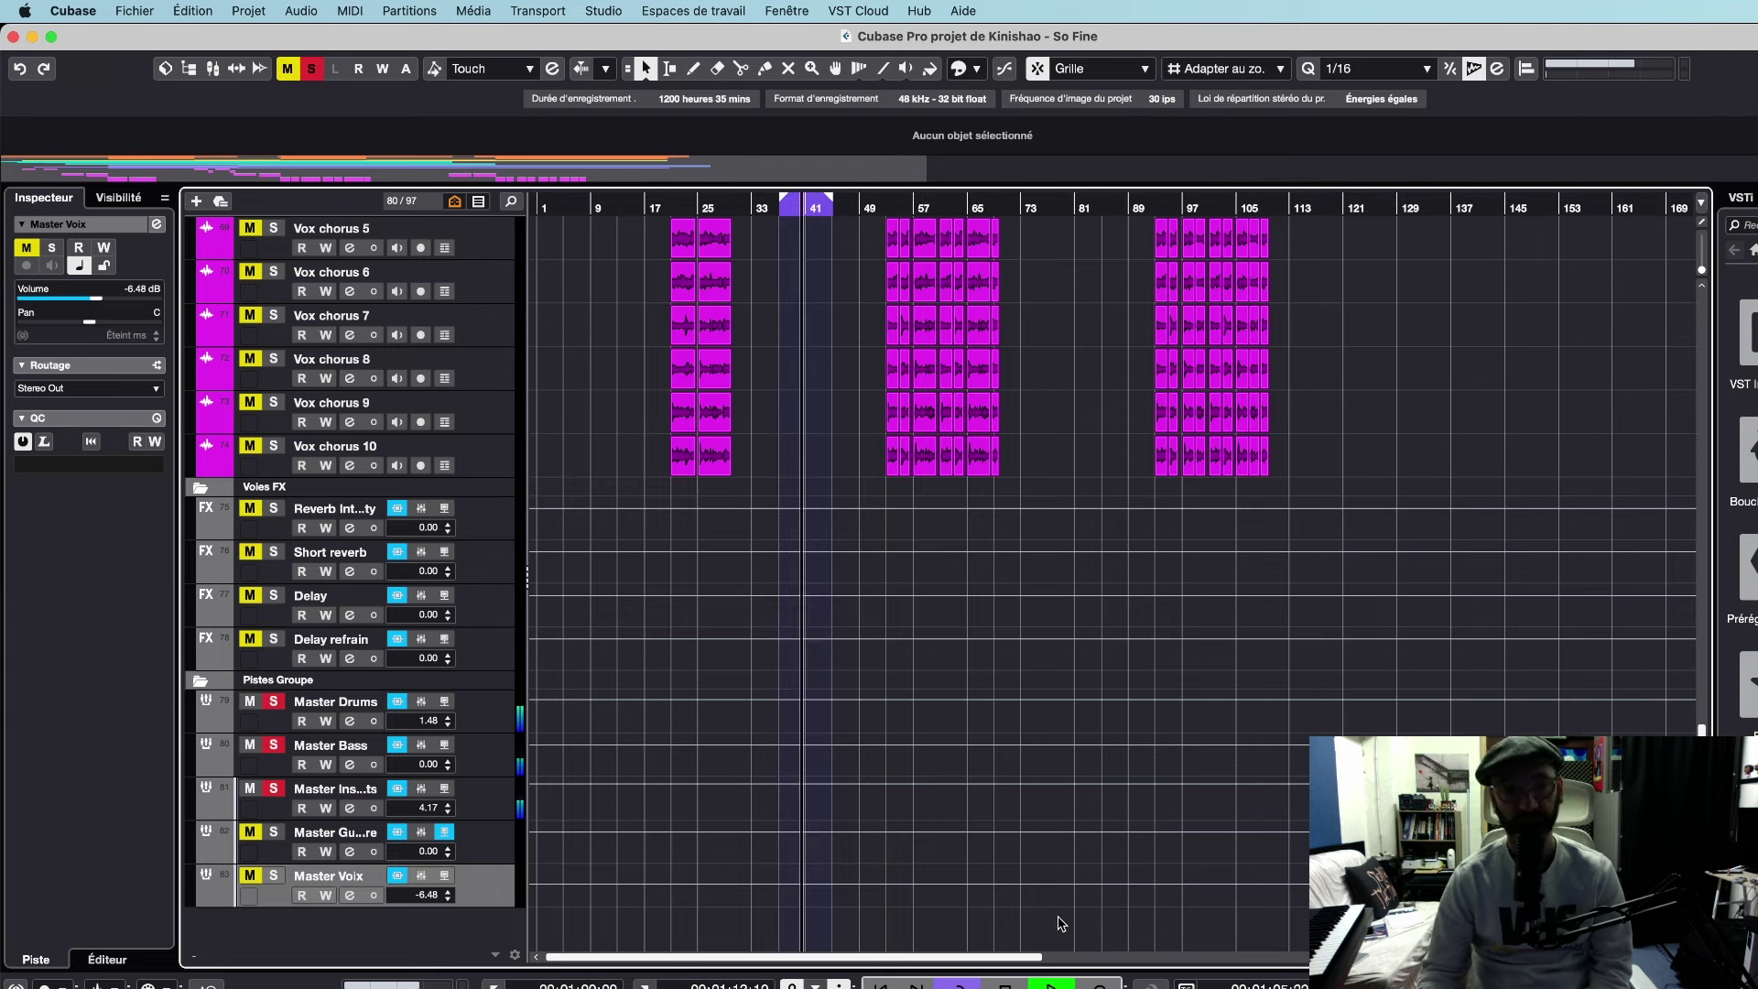
{"action": "key", "text": "space"}
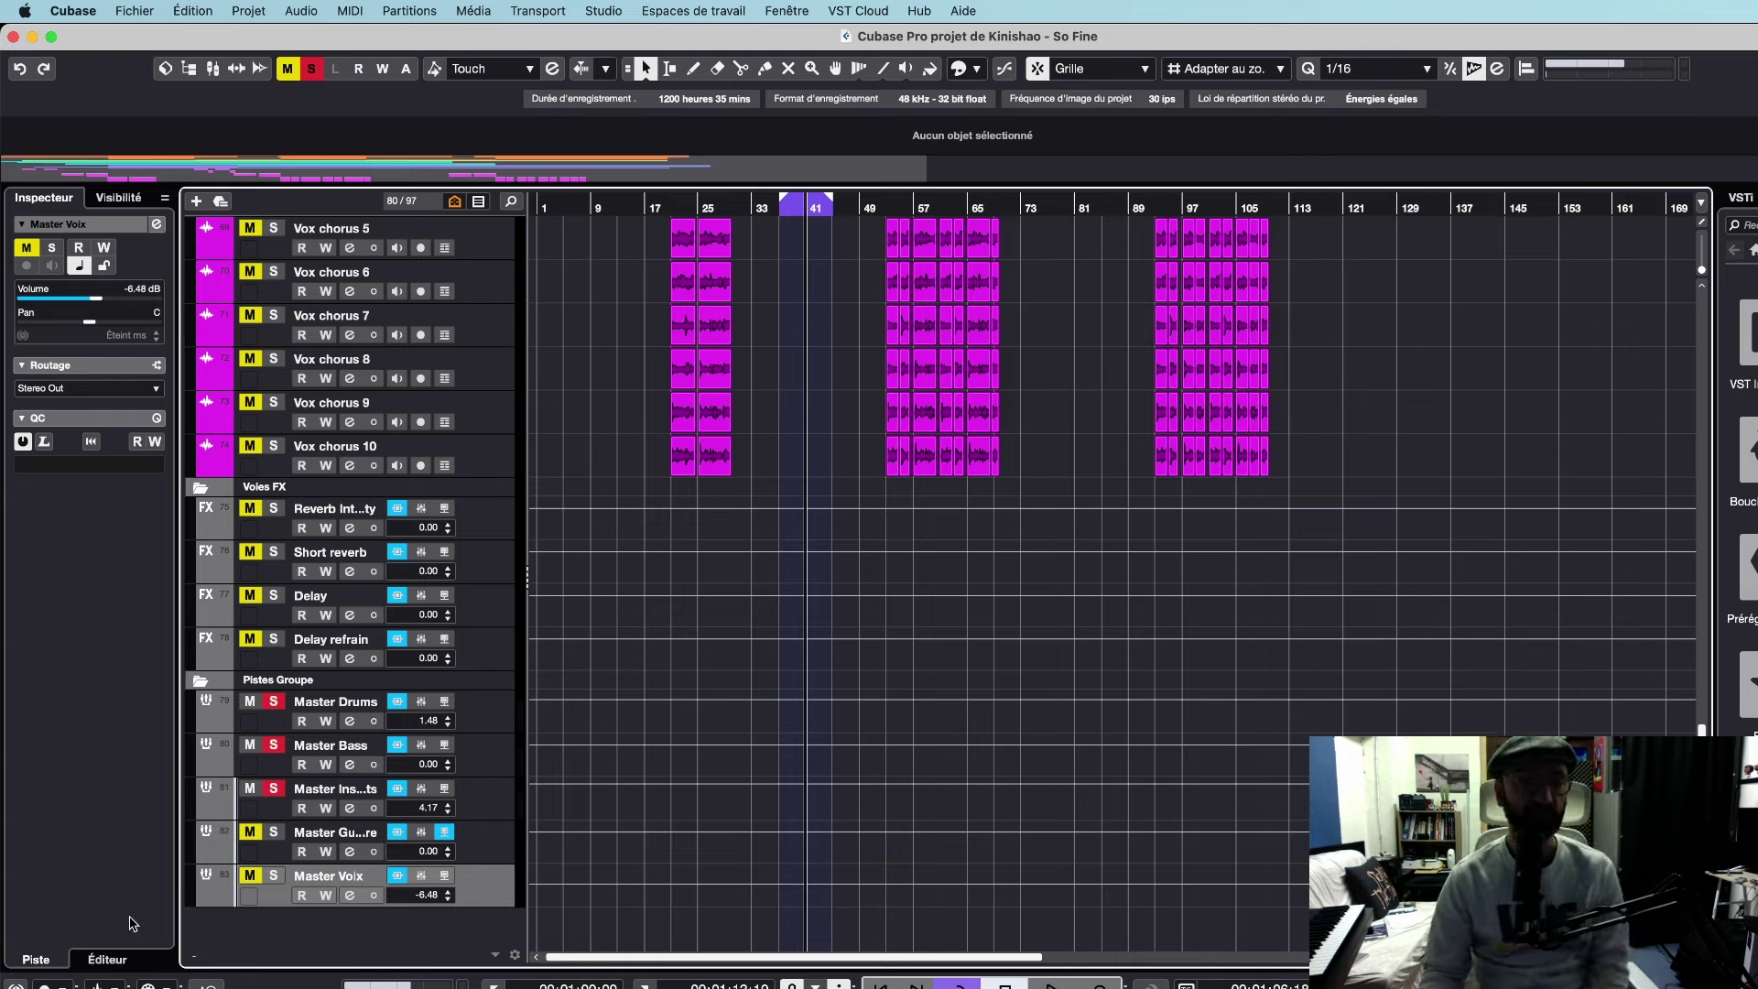
Deactivate the solos on the drum, bass and instrument groups.
{"action": "left_click", "coordinate": [310, 70]}
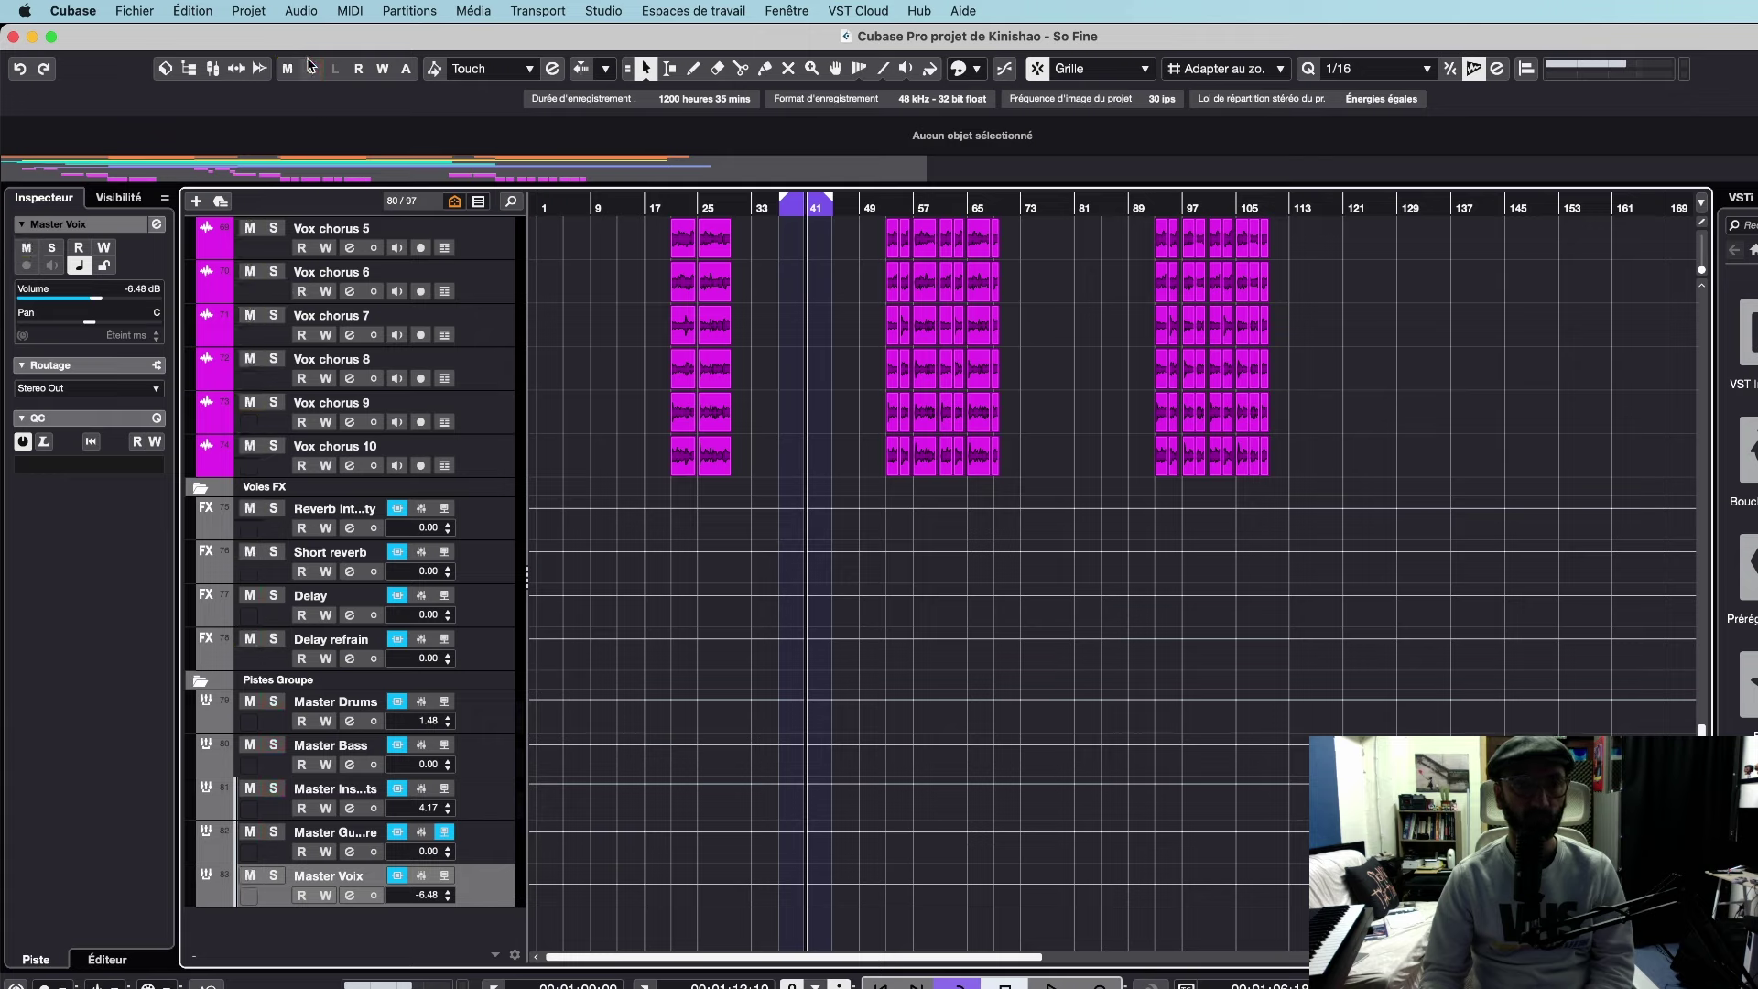
{"action": "left_click", "coordinate": [779, 207]}
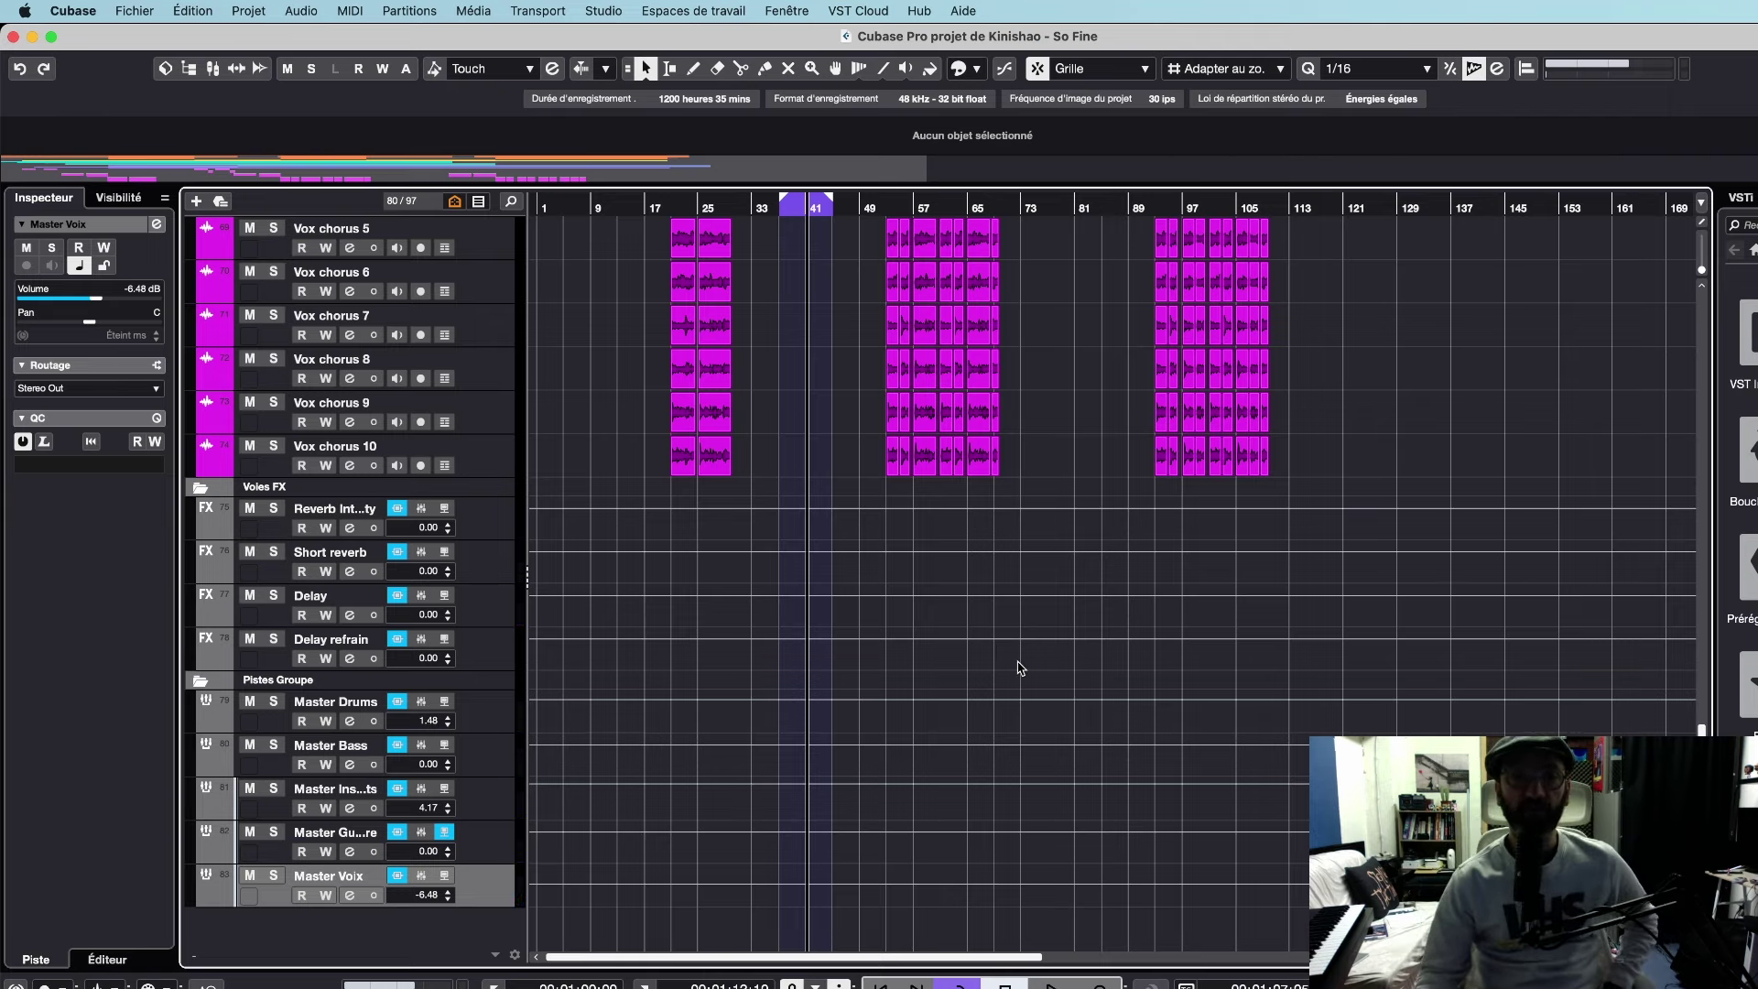
Move the loop range forward to about bar 48, spanning the end of Pré-chorus 2 and the start of Refrain 2.
{"action": "scroll", "coordinate": [1201, 780], "scroll_direction": "up", "scroll_amount": 20}
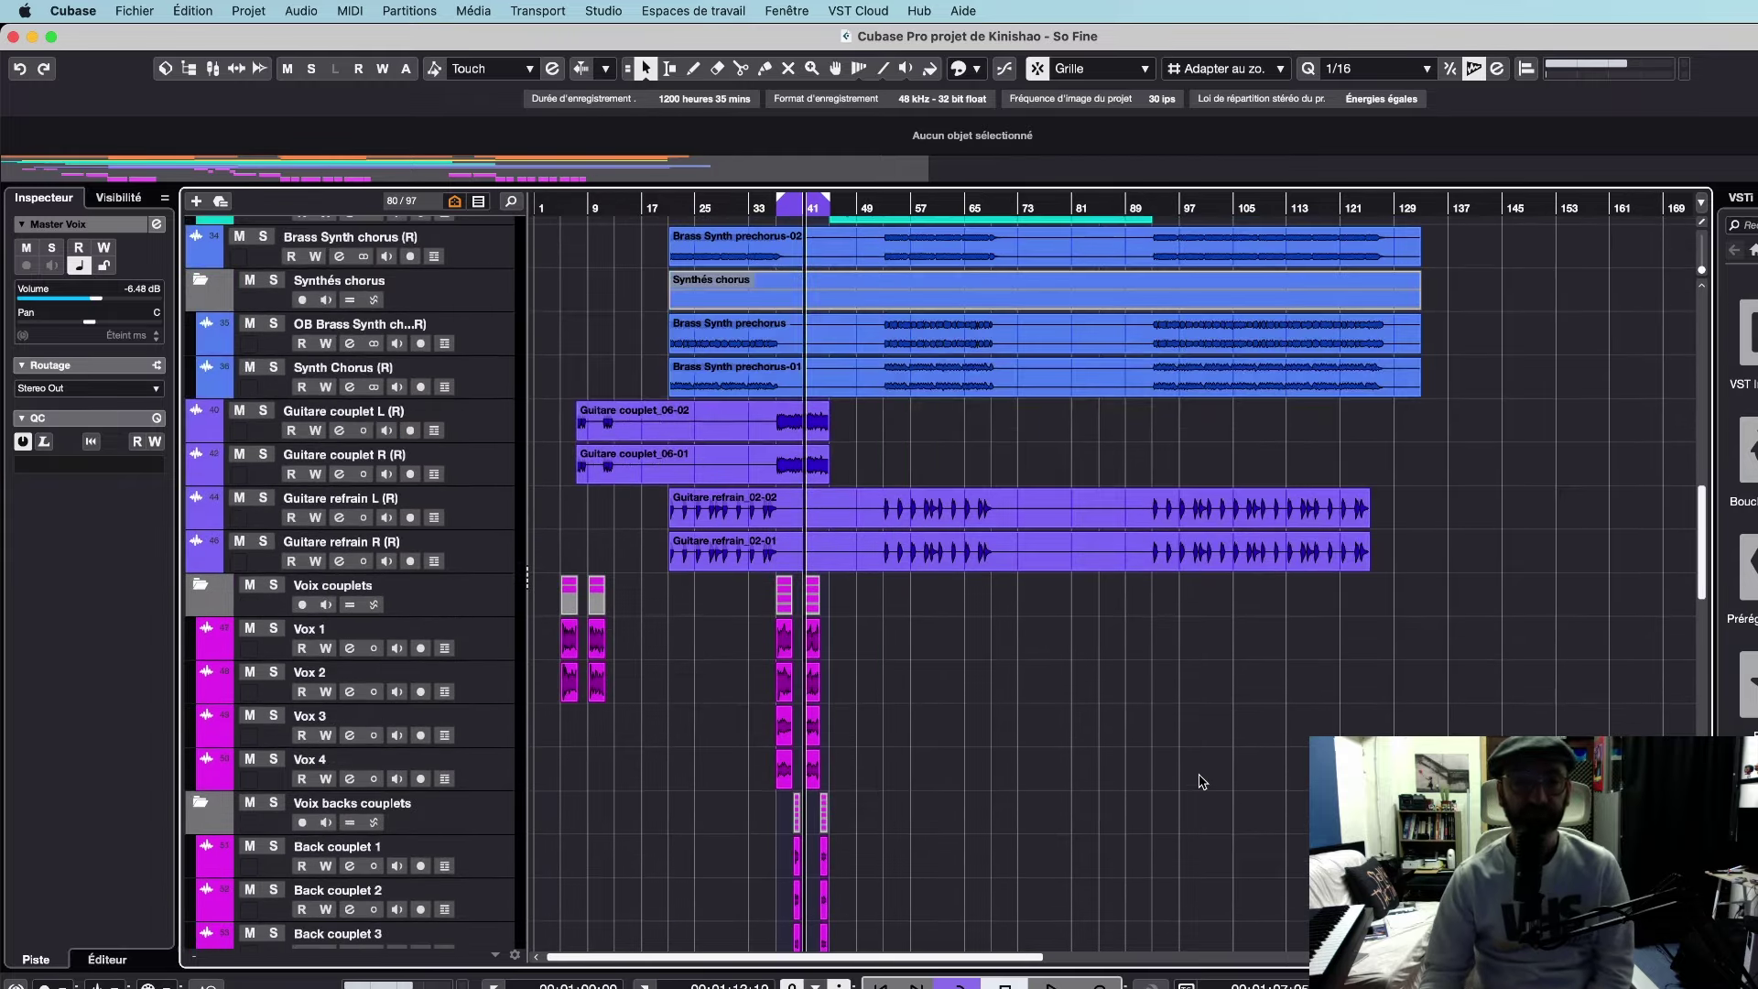
{"action": "scroll", "coordinate": [1201, 777], "scroll_direction": "up", "scroll_amount": 10}
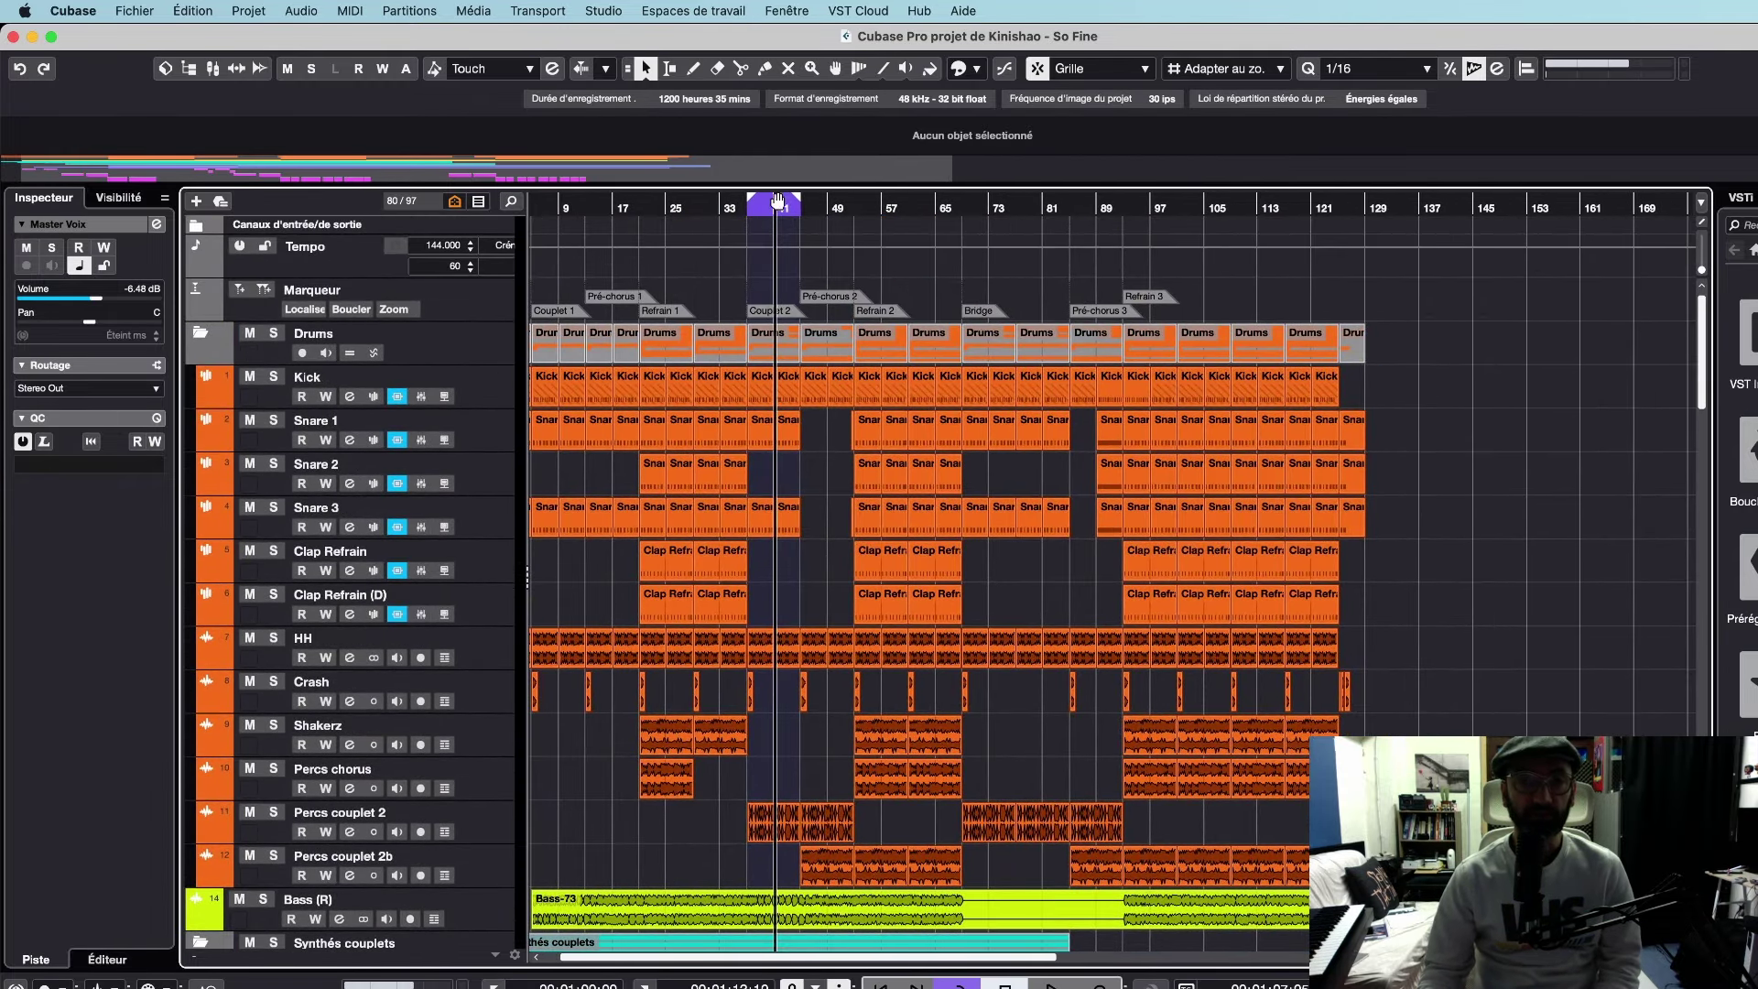
{"action": "left_click_drag", "start_coordinate": [776, 201], "coordinate": [847, 223]}
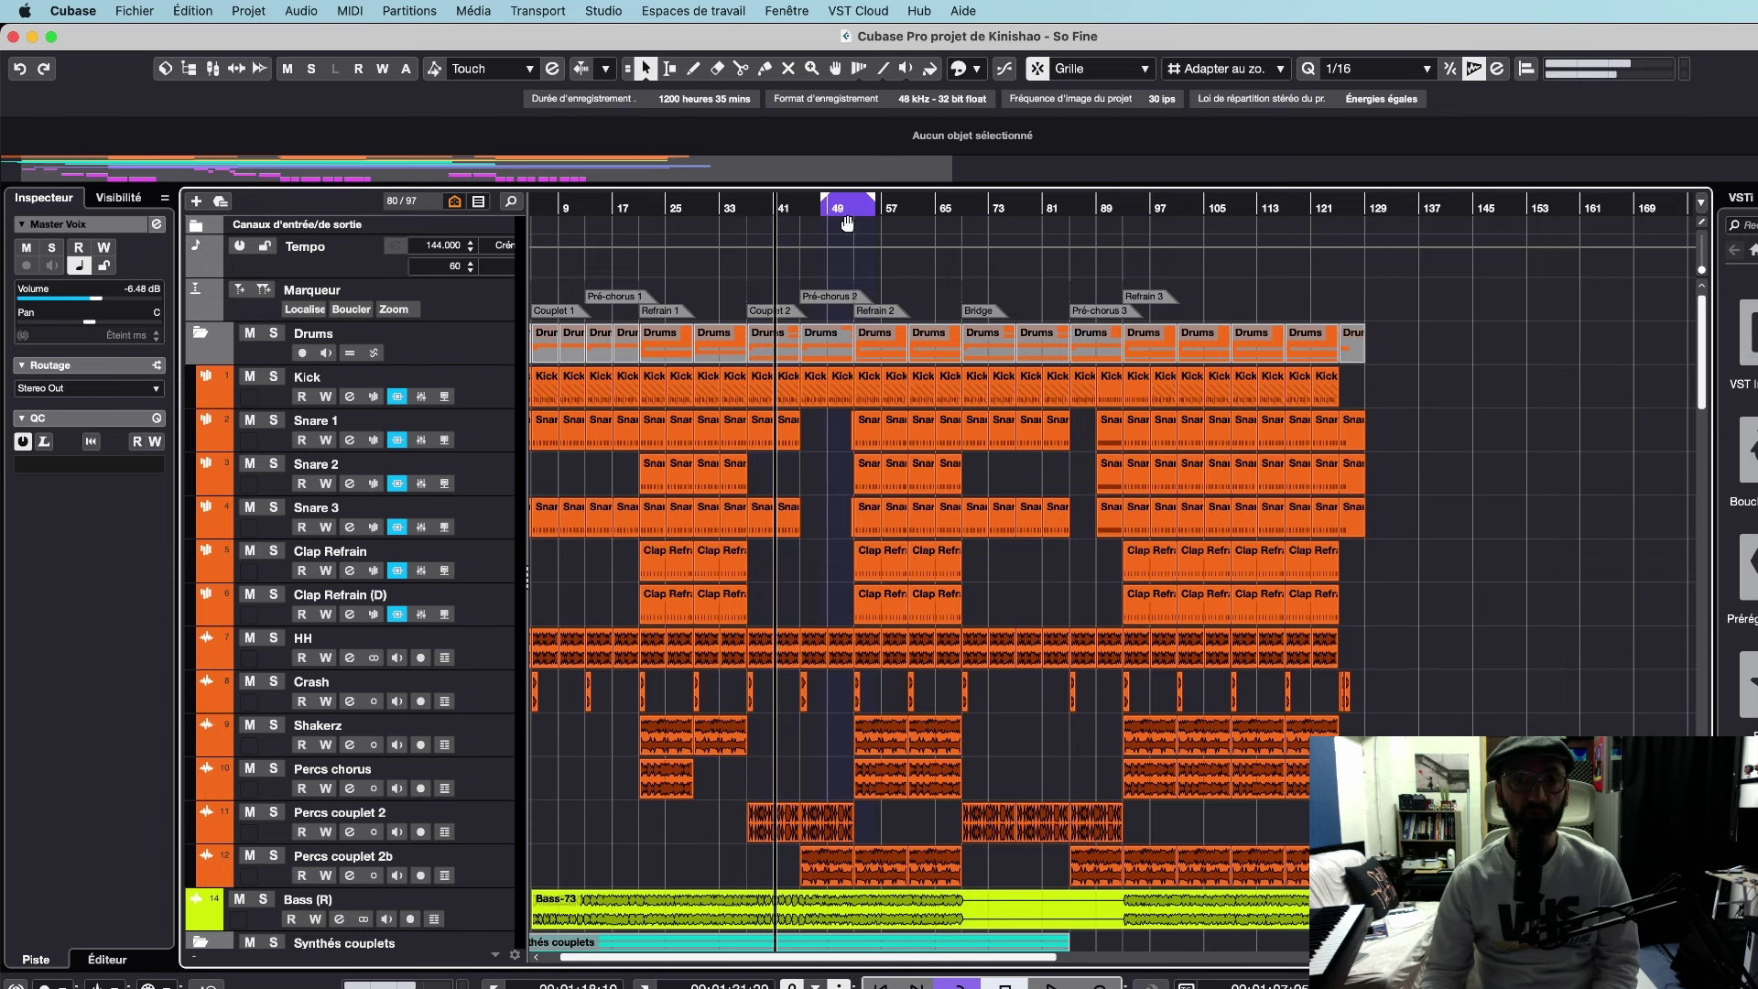
{"action": "scroll", "coordinate": [897, 485], "scroll_direction": "left", "scroll_amount": 2}
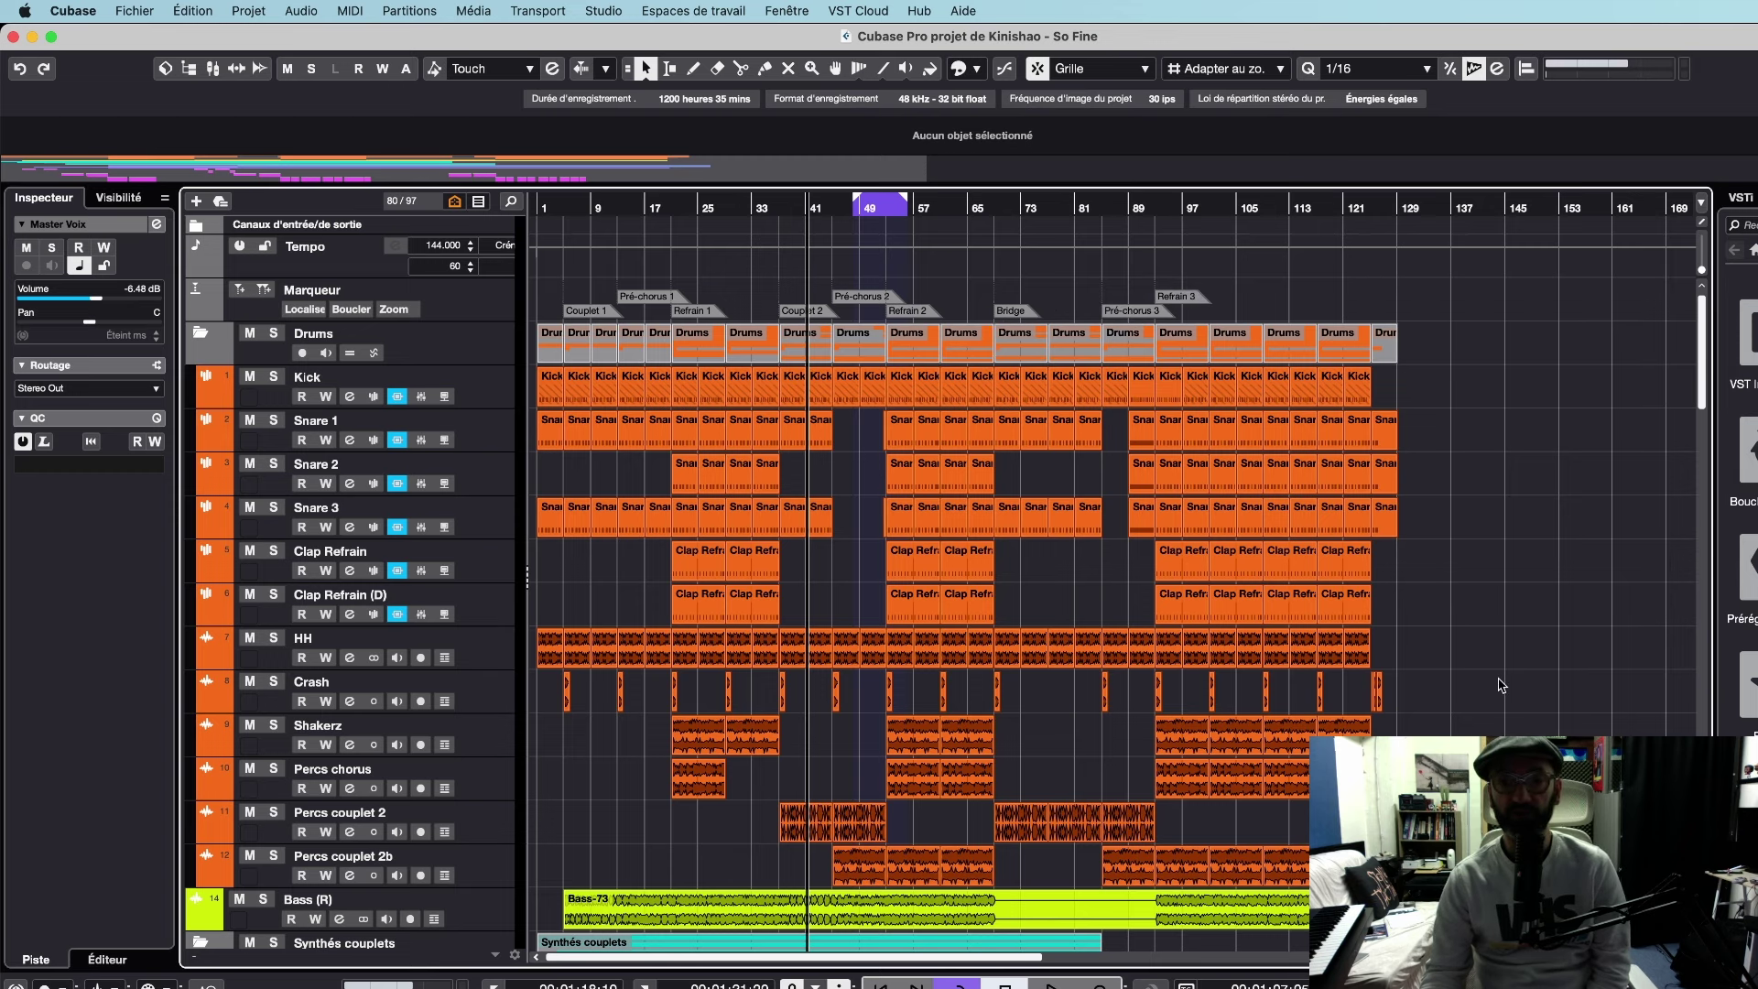
Examine the vocal tracks of the verses, backing parts, pre-refrains and refrains, along with the guitar and synth tracks.
{"action": "scroll", "coordinate": [1500, 685], "scroll_direction": "down", "scroll_amount": 20}
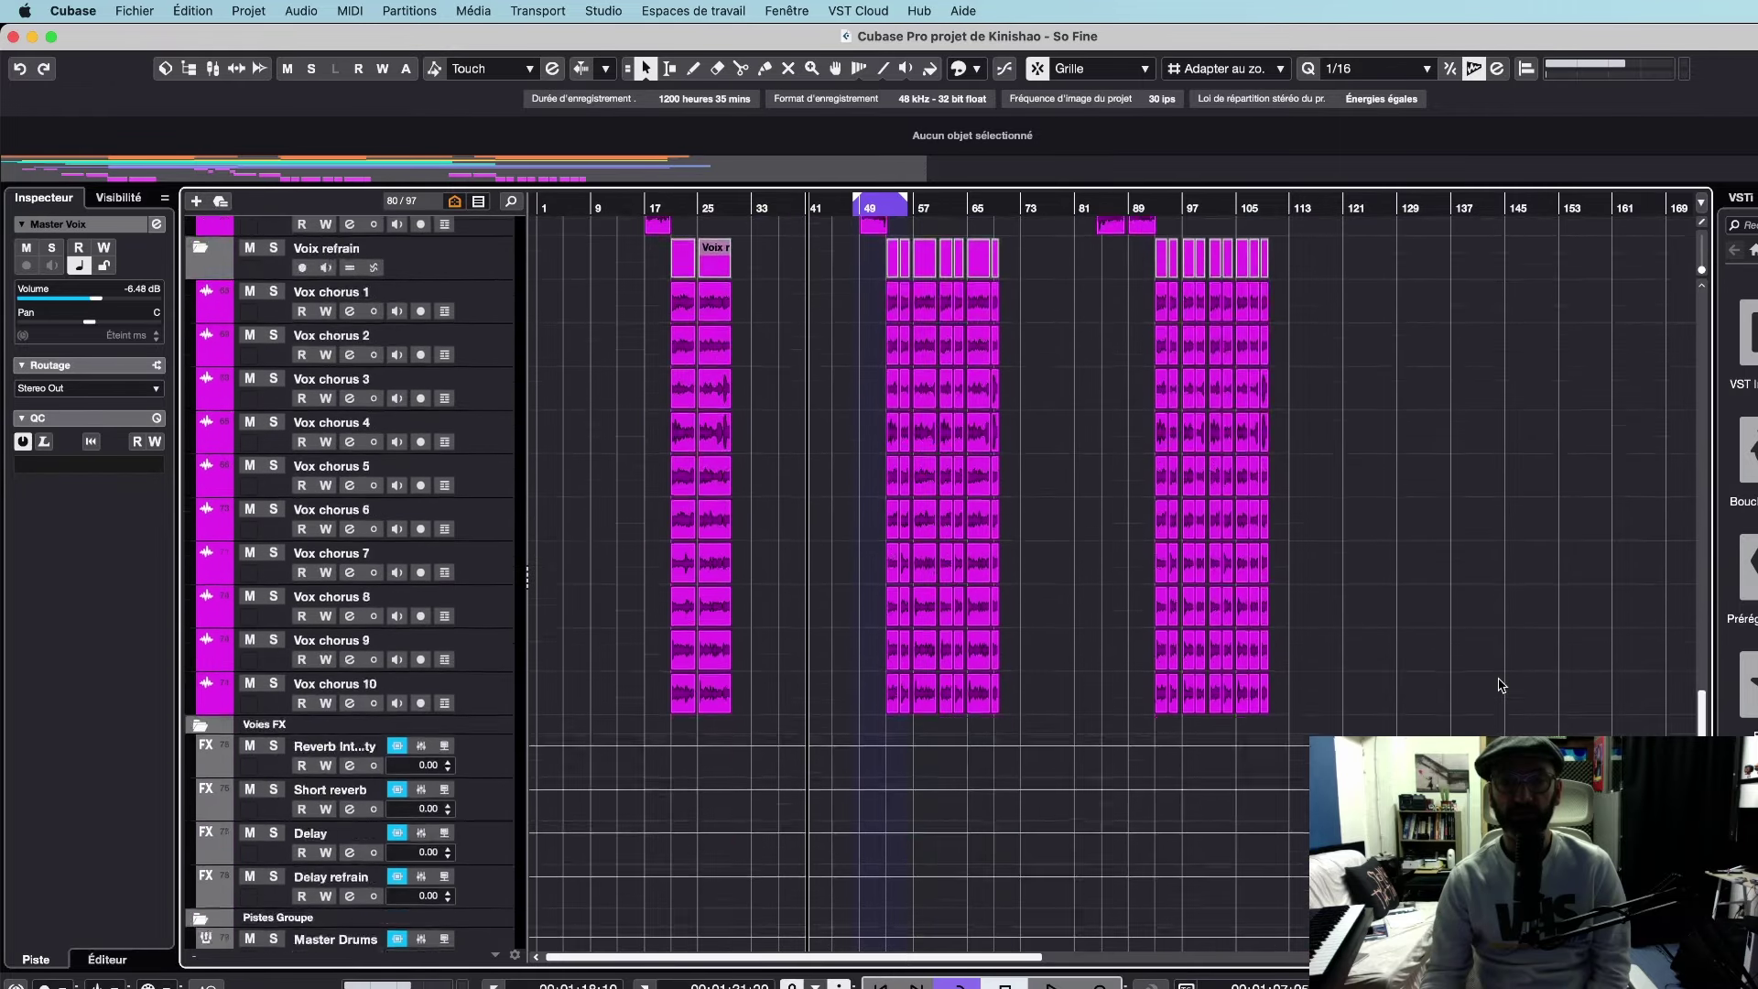
{"action": "scroll", "coordinate": [1500, 685], "scroll_direction": "down", "scroll_amount": 5}
{"action": "scroll", "coordinate": [1493, 641], "scroll_direction": "up", "scroll_amount": 10}
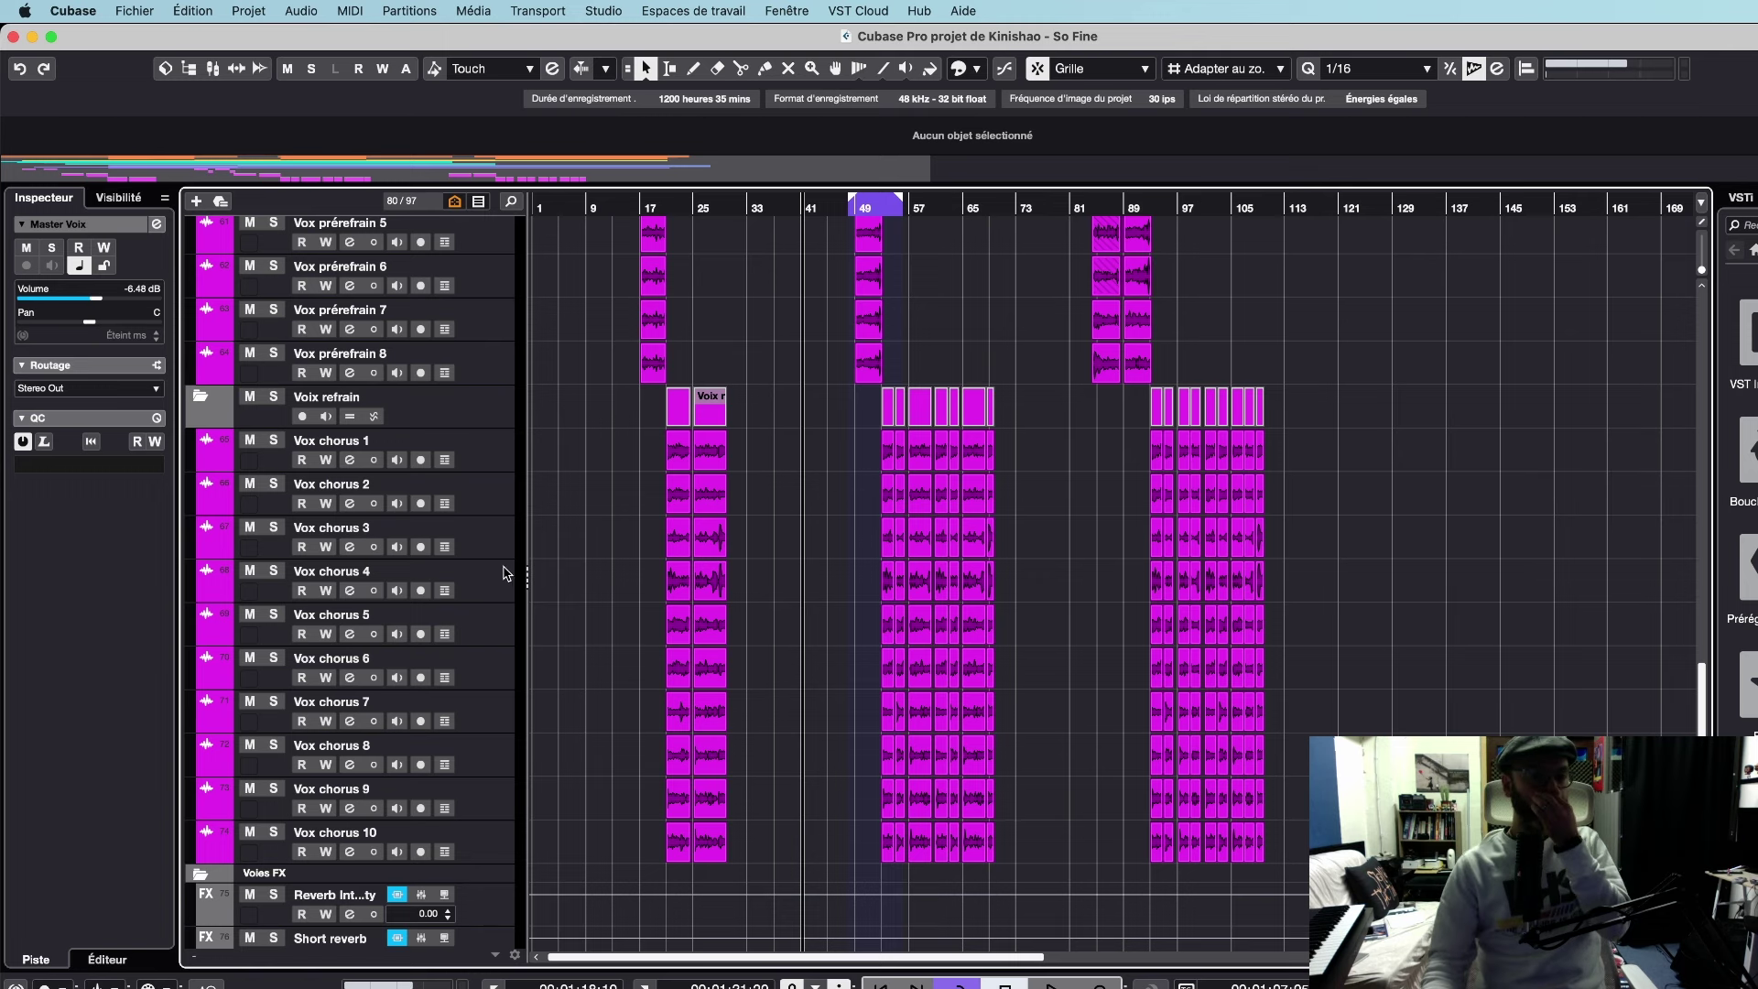
{"action": "scroll", "coordinate": [596, 618], "scroll_direction": "up", "scroll_amount": 5}
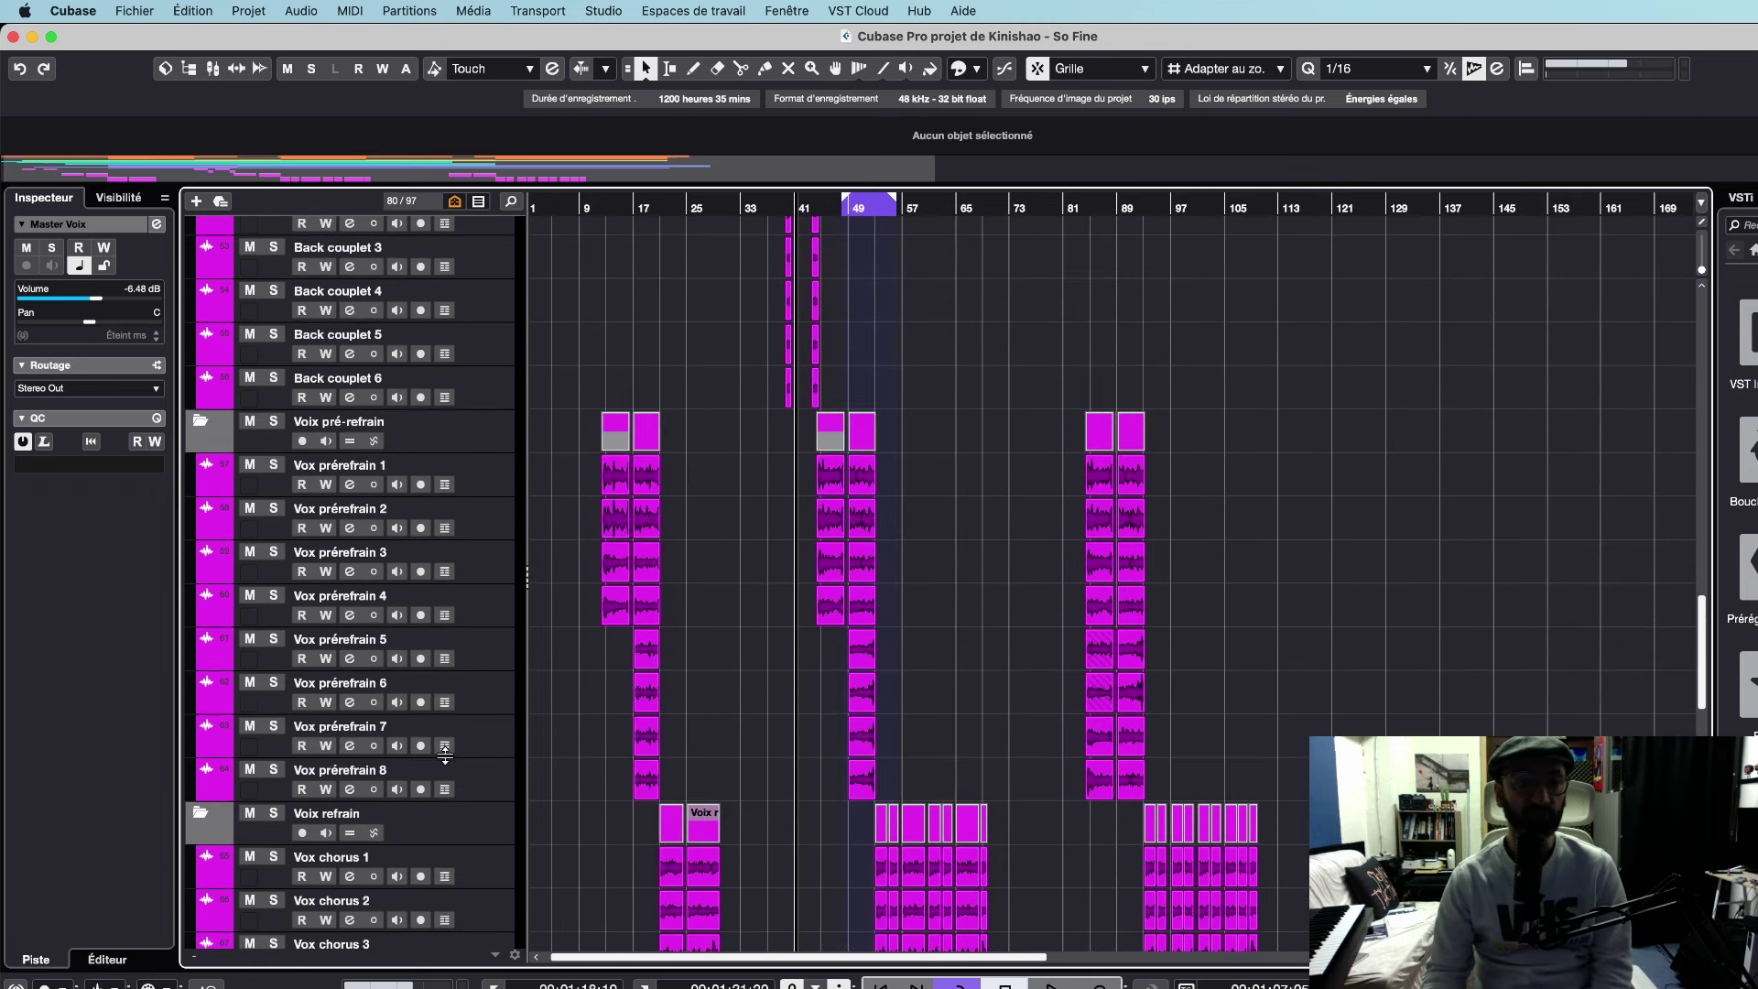
{"action": "scroll", "coordinate": [445, 753], "scroll_direction": "up", "scroll_amount": 6}
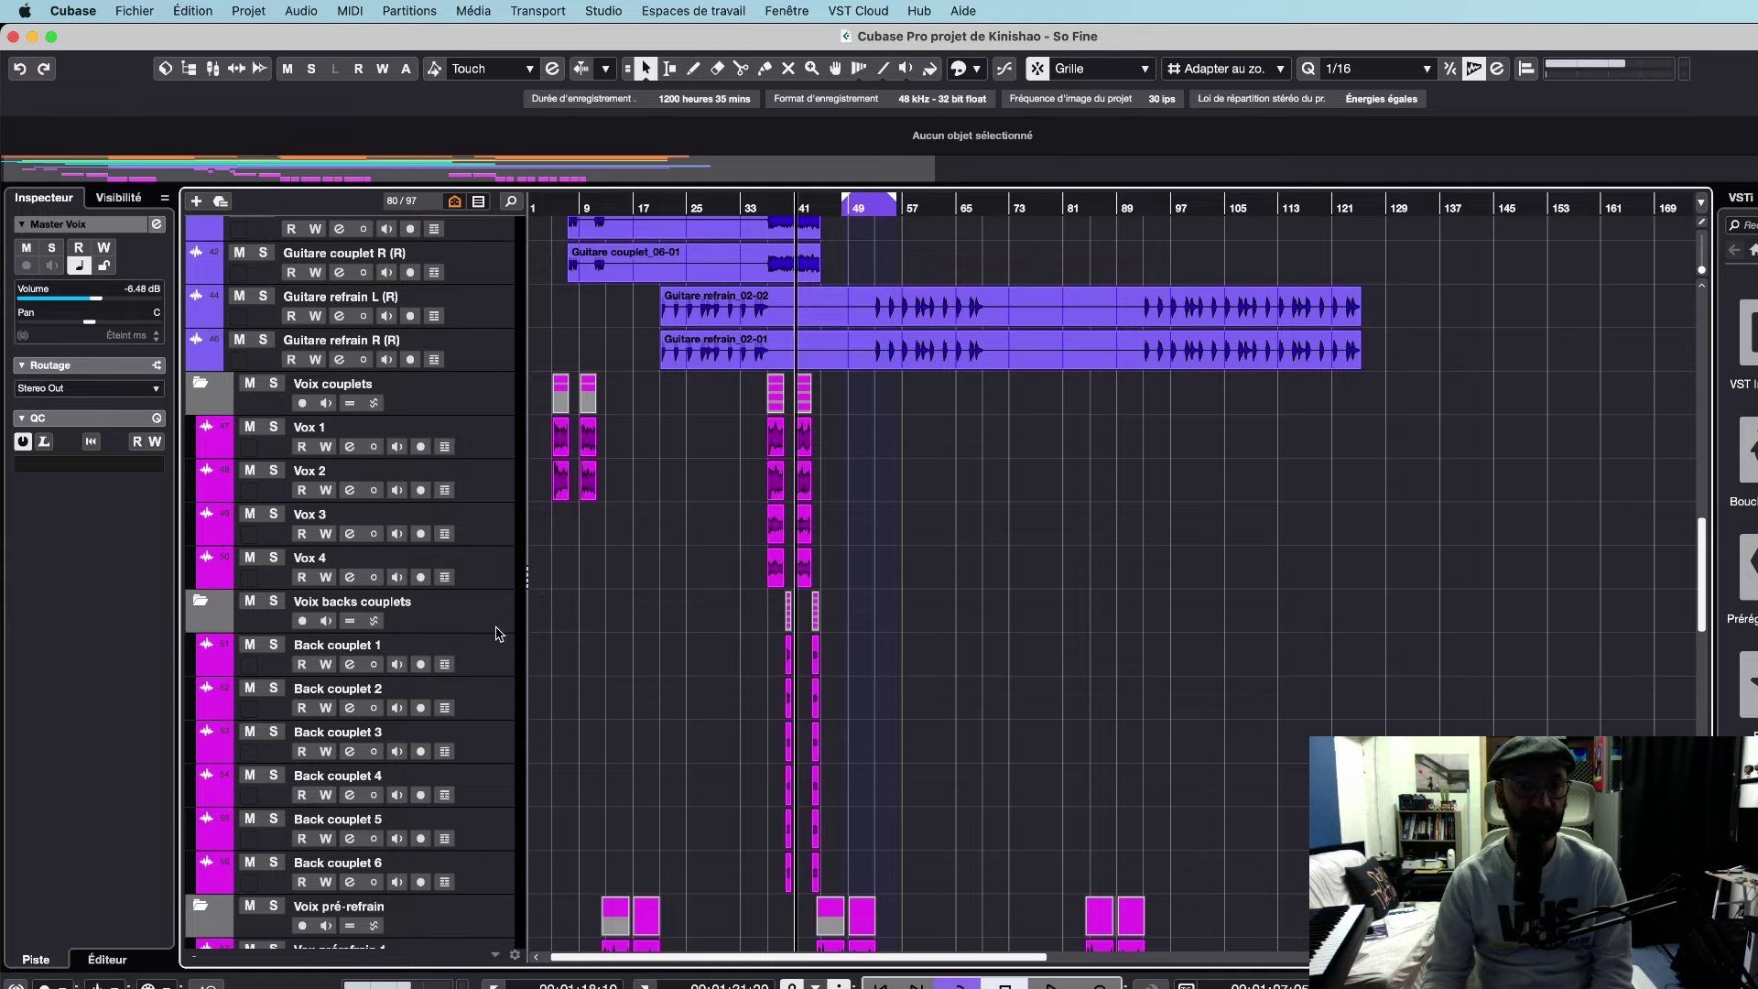
{"action": "scroll", "coordinate": [499, 634], "scroll_direction": "down", "scroll_amount": 2}
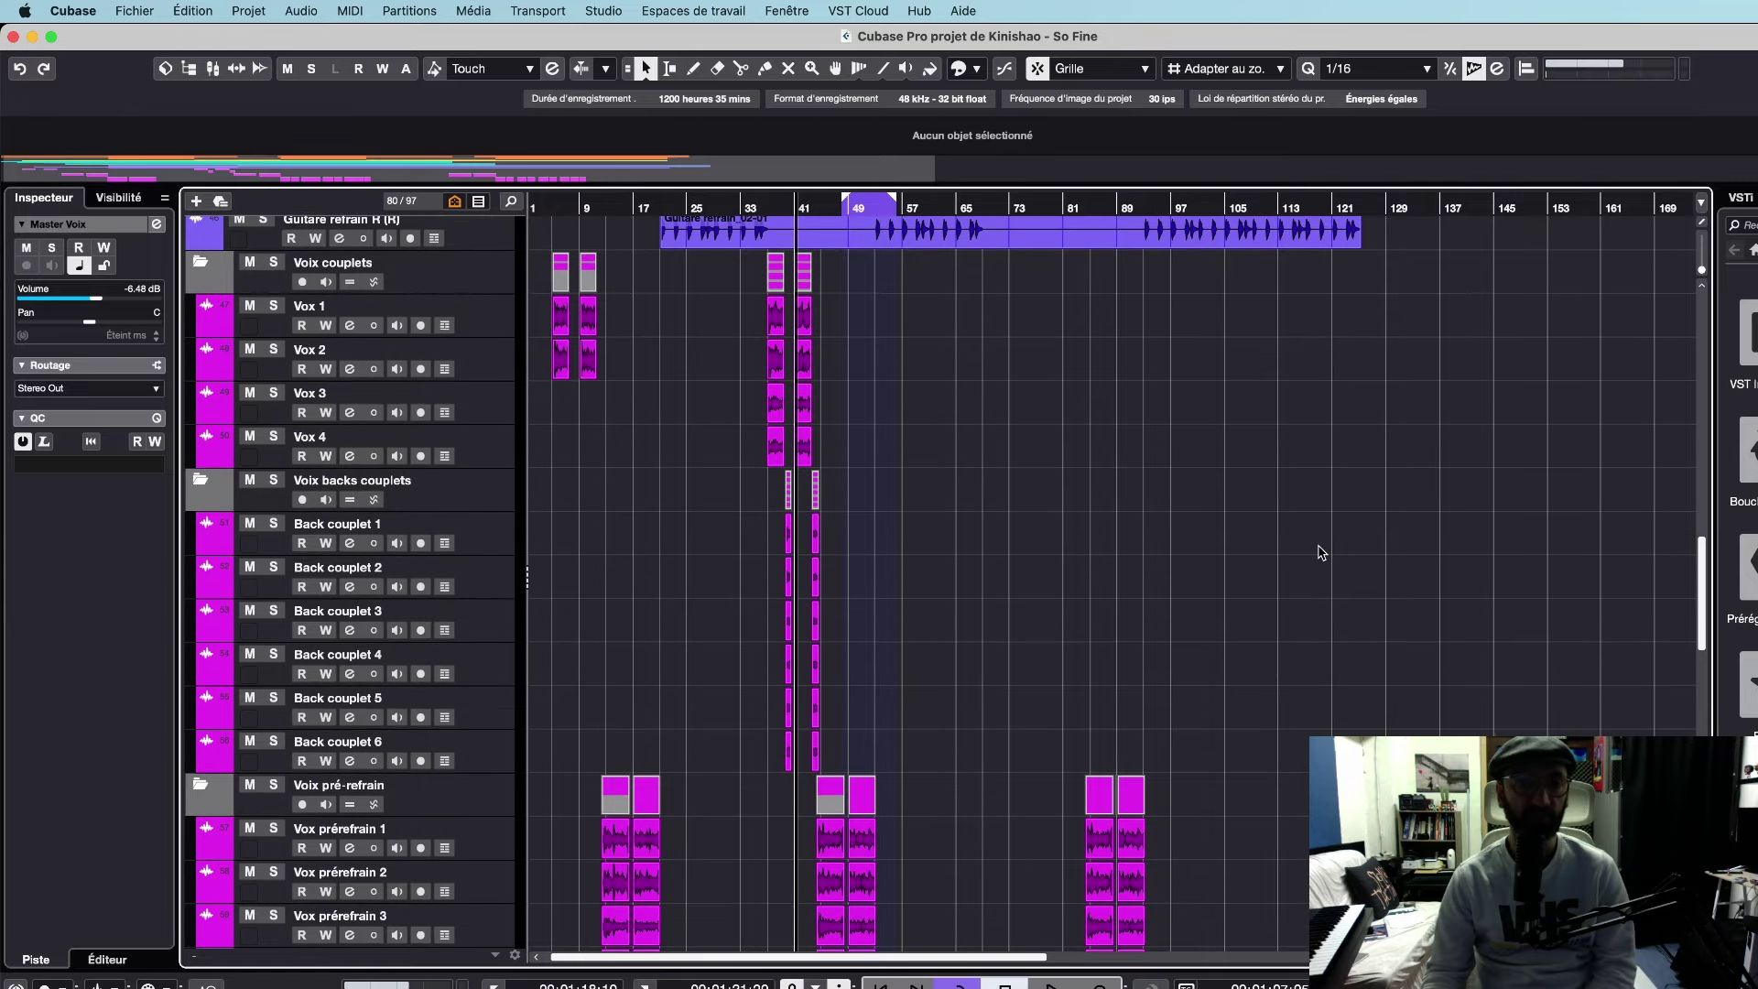
{"action": "scroll", "coordinate": [1321, 552], "scroll_direction": "up", "scroll_amount": 10}
{"action": "scroll", "coordinate": [1321, 552], "scroll_direction": "down", "scroll_amount": 6}
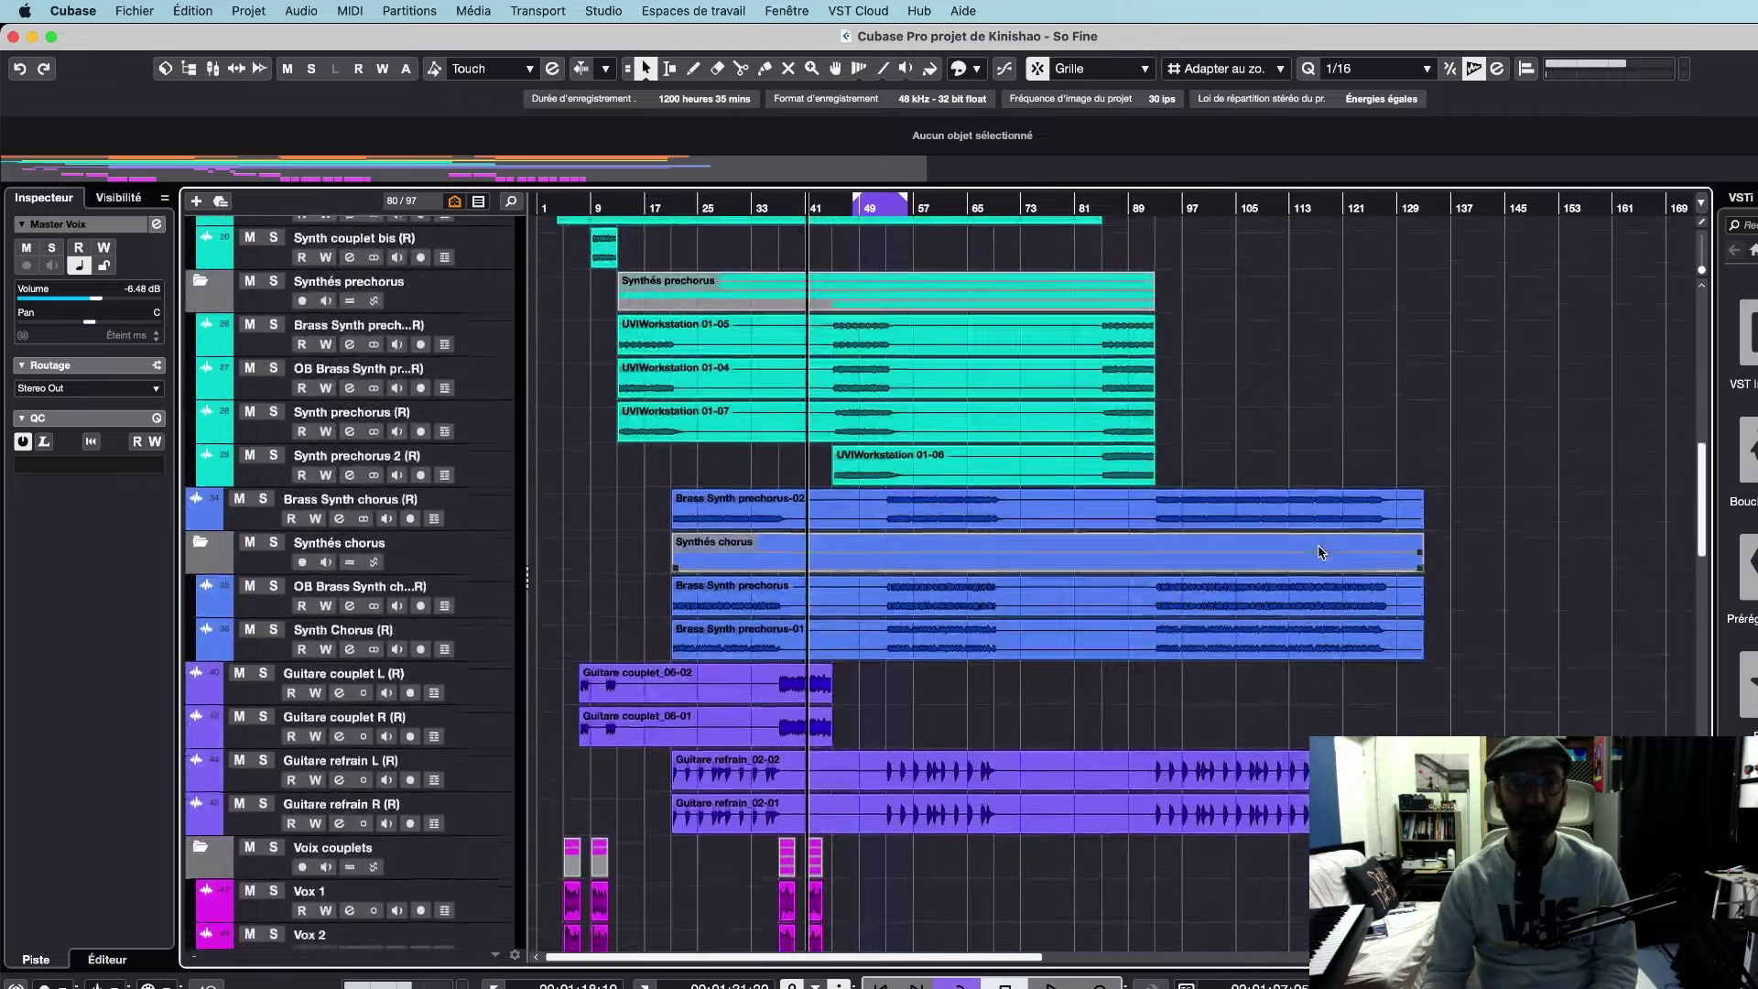
Play the full mix from the start of Couplet 2, pause before Pré-chorus 2, resume into Refrain 2 without looping, and stop.
{"action": "left_click", "coordinate": [777, 200]}
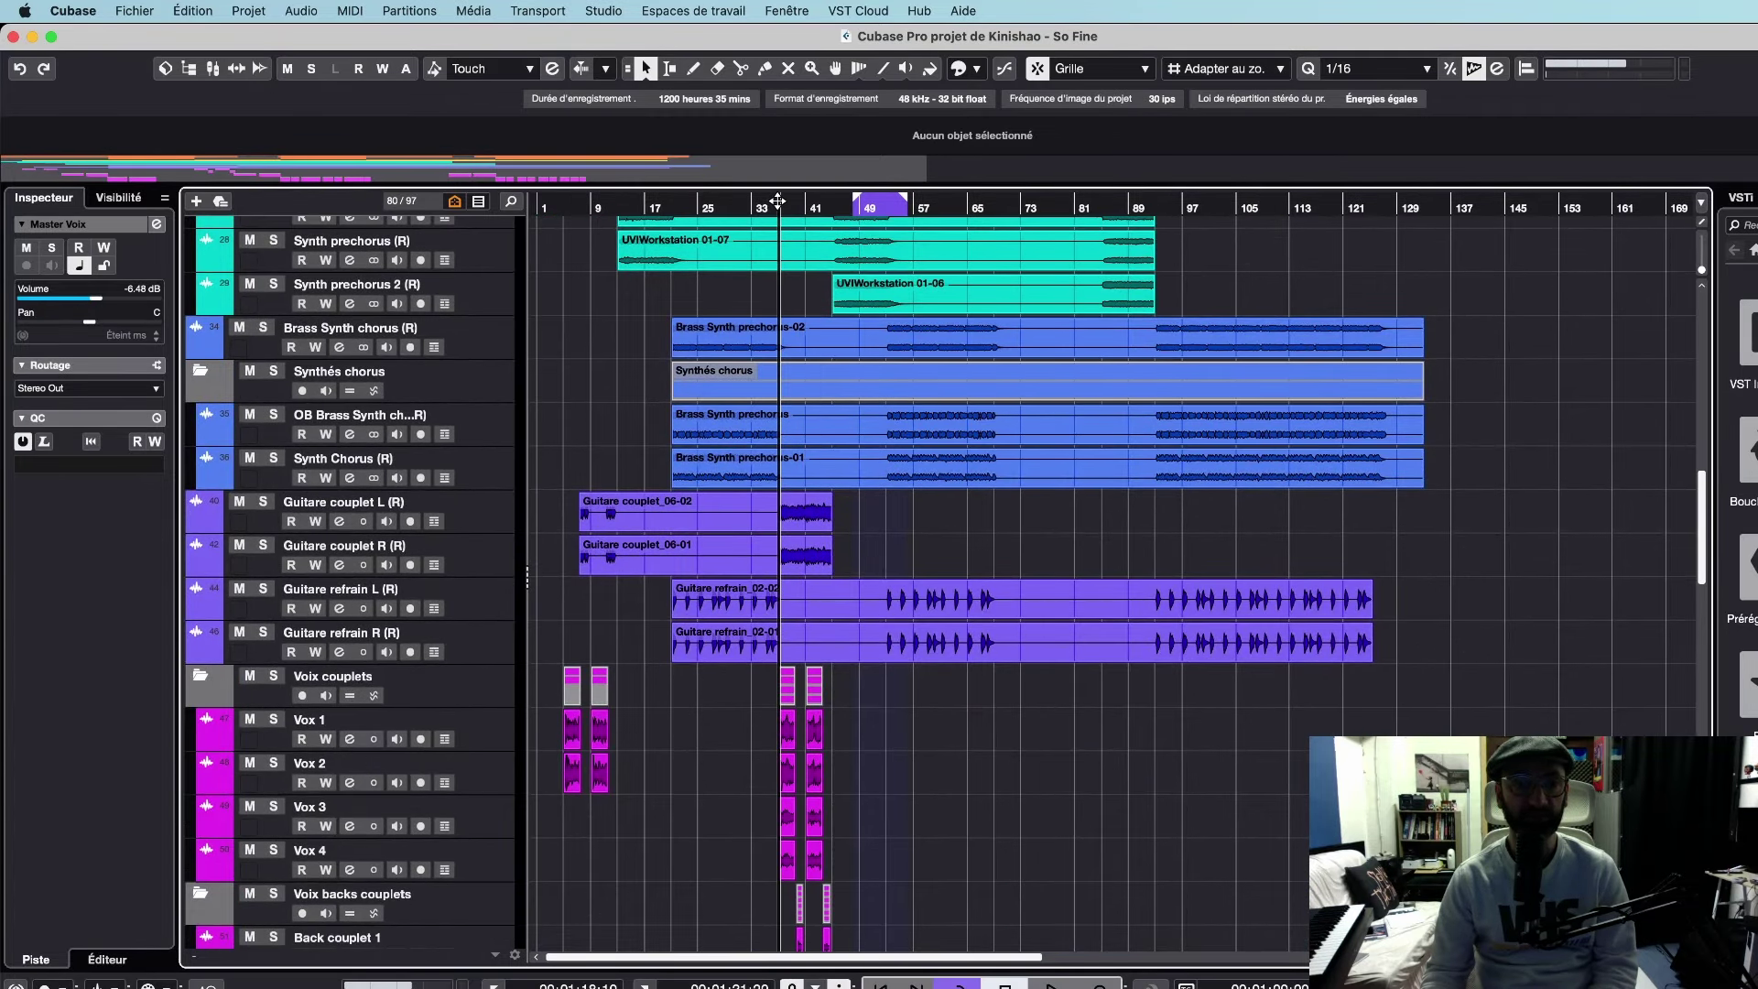
{"action": "key", "text": "space"}
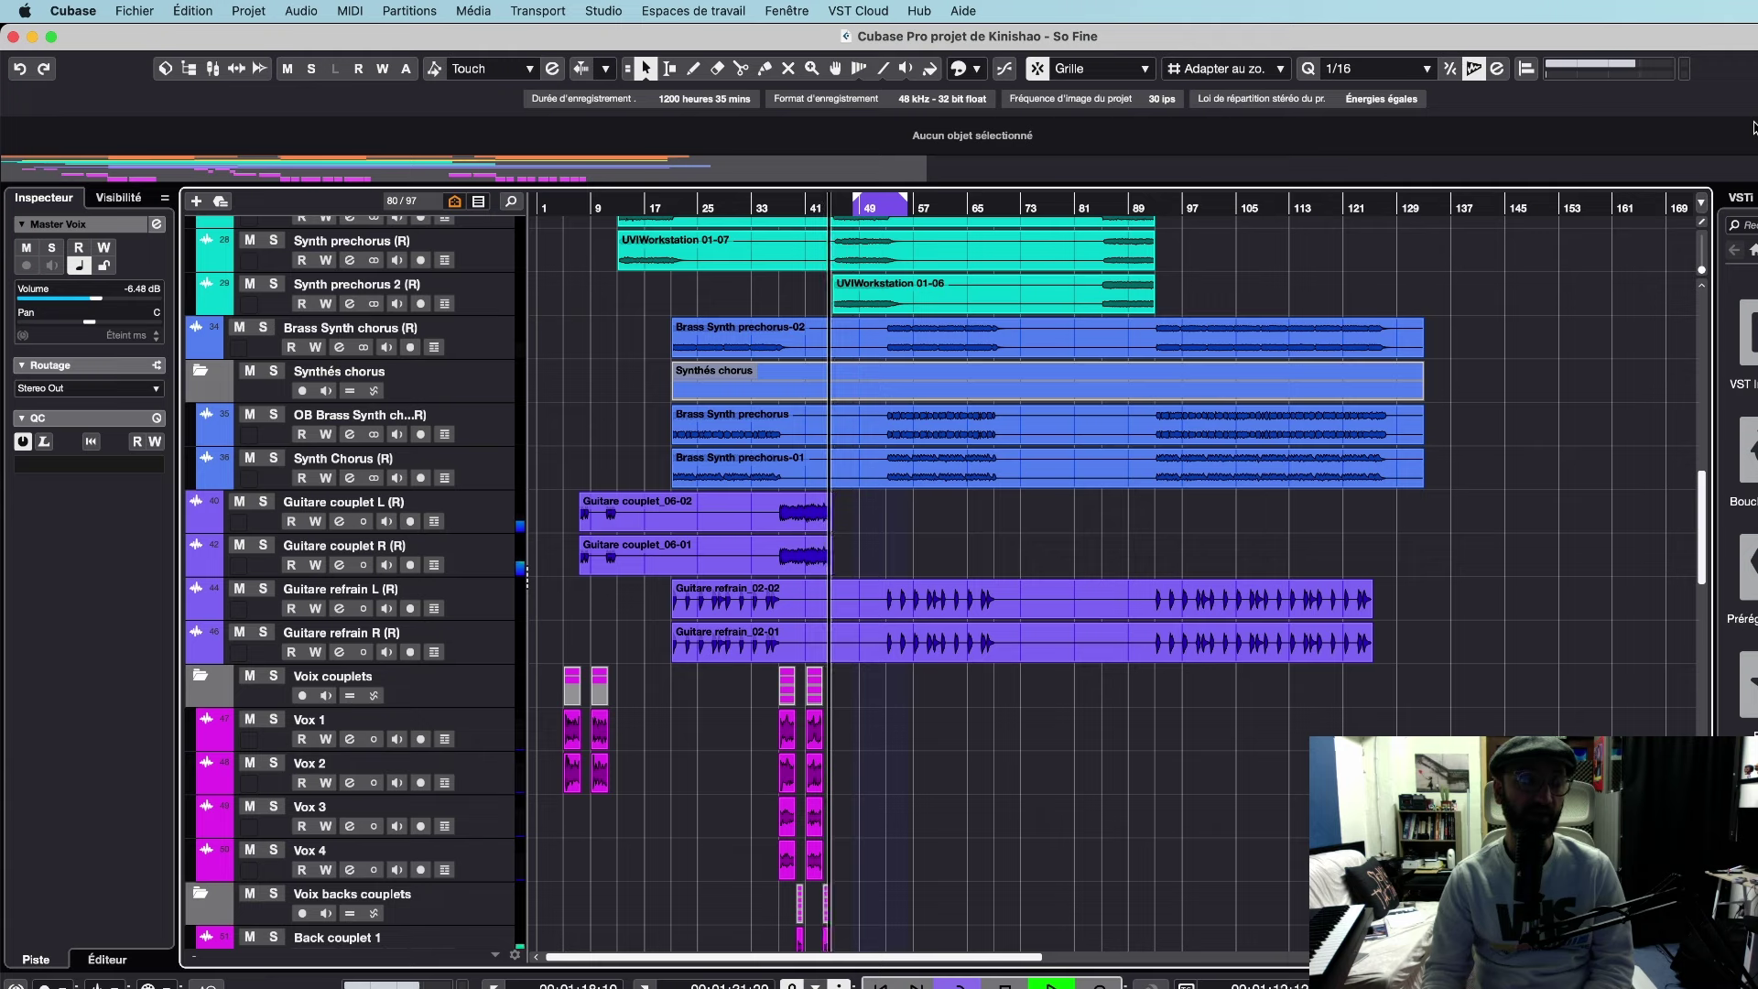
{"action": "key", "text": "space"}
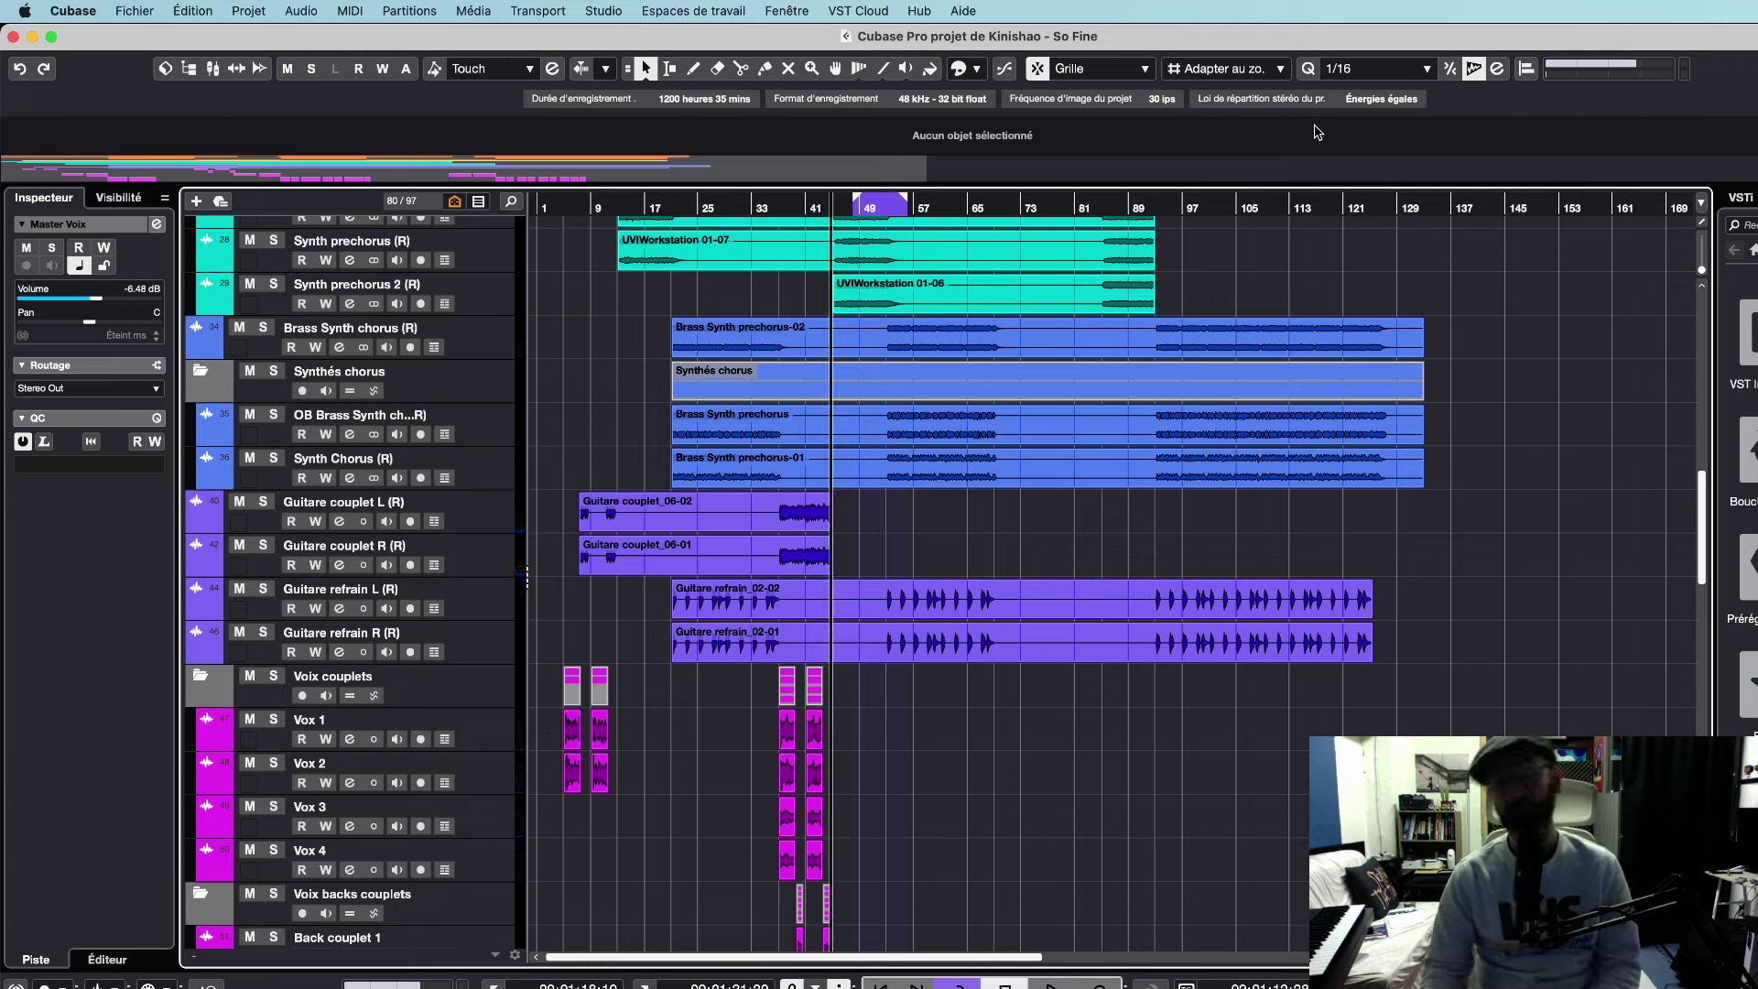
{"action": "key", "text": "space"}
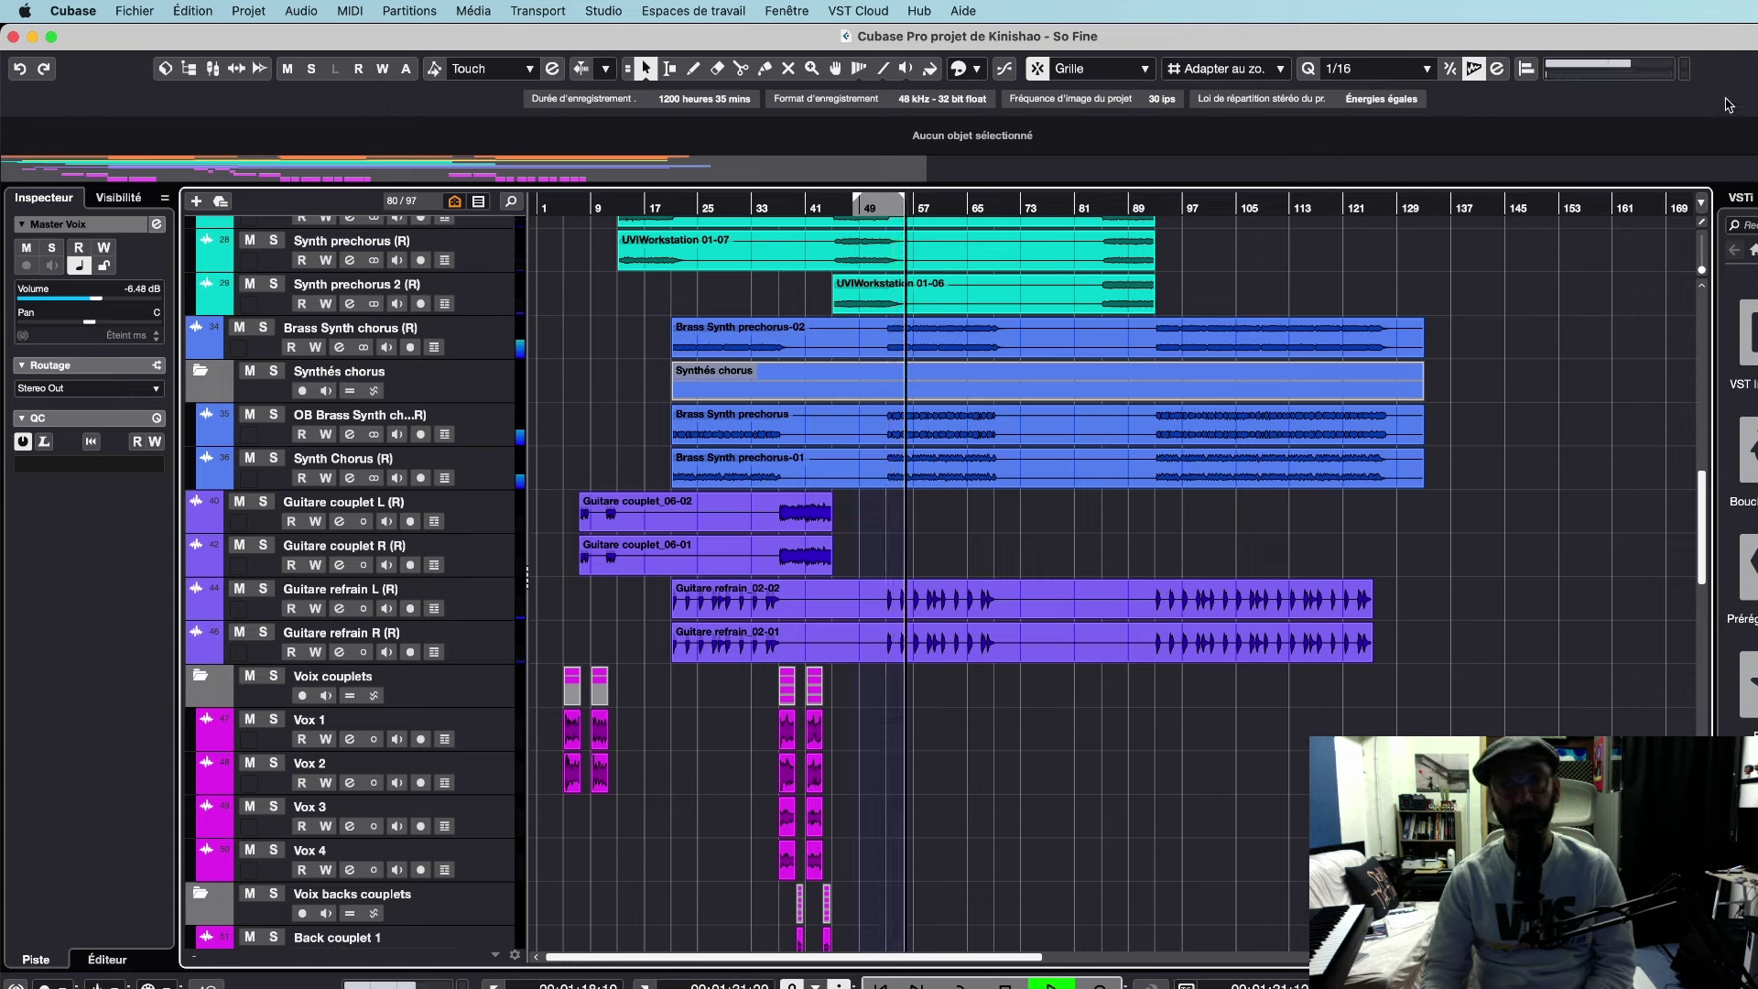
{"action": "key", "text": "space"}
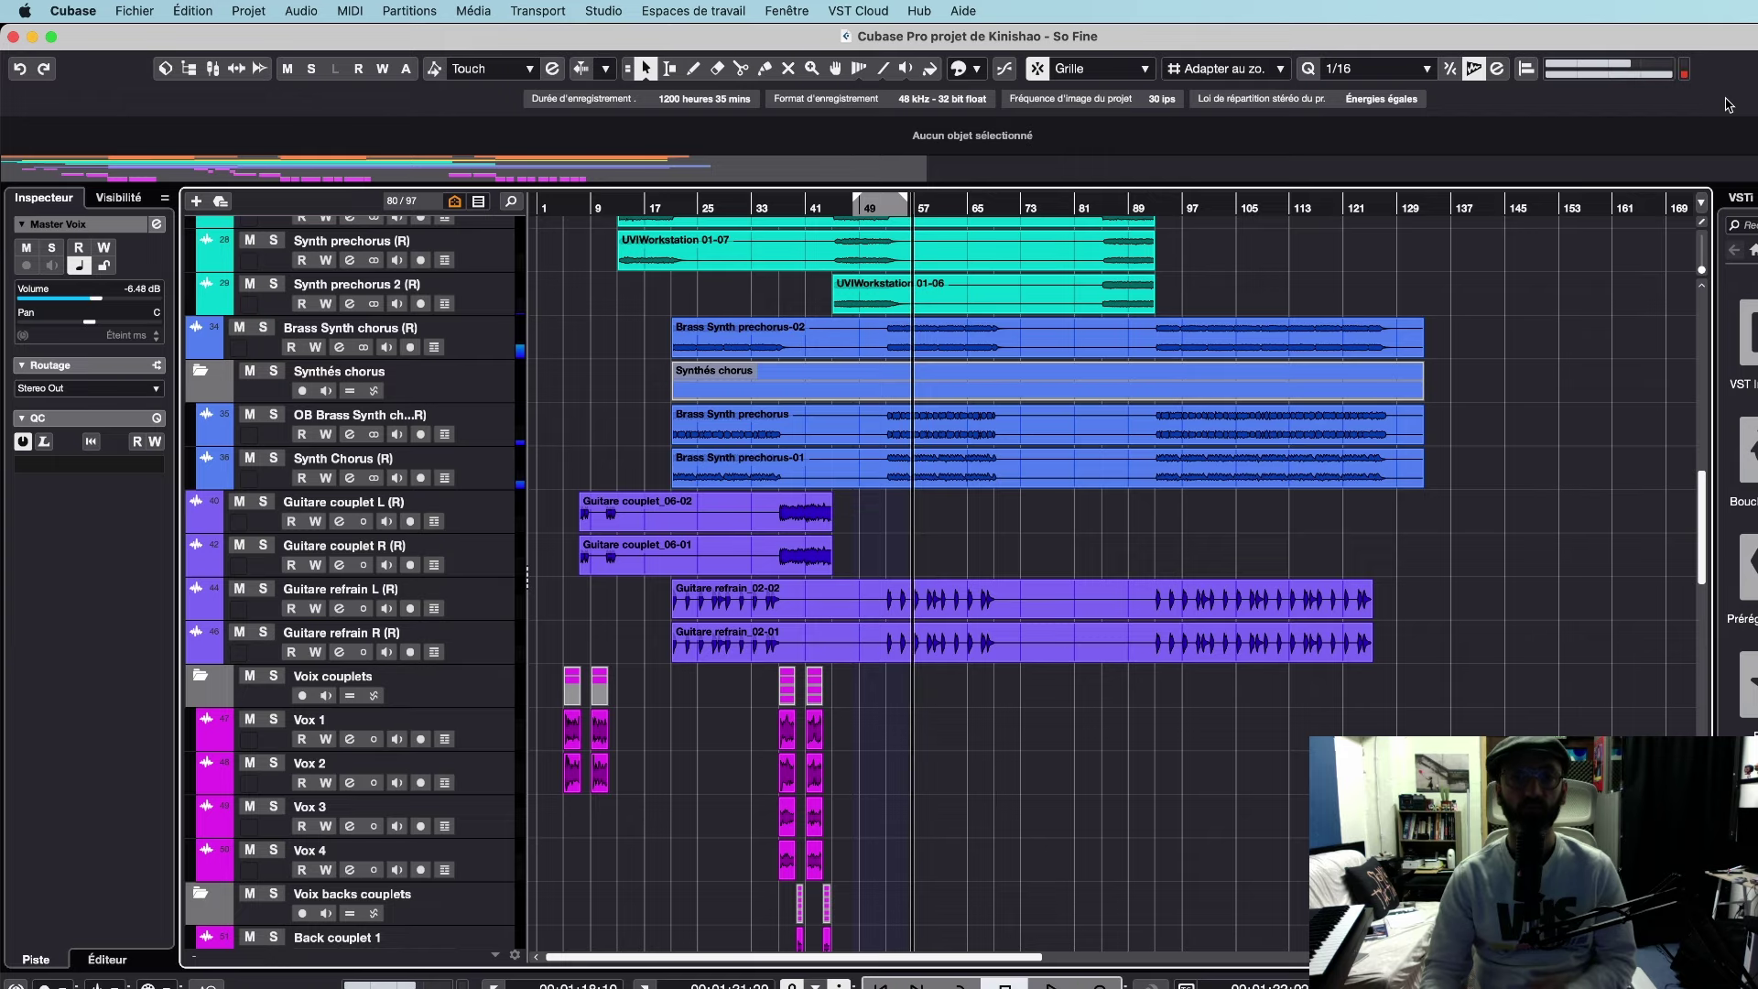
Return to the drum tracks and move the playback position back to the start of Refrain 2.
{"action": "scroll", "coordinate": [994, 698], "scroll_direction": "up", "scroll_amount": 10}
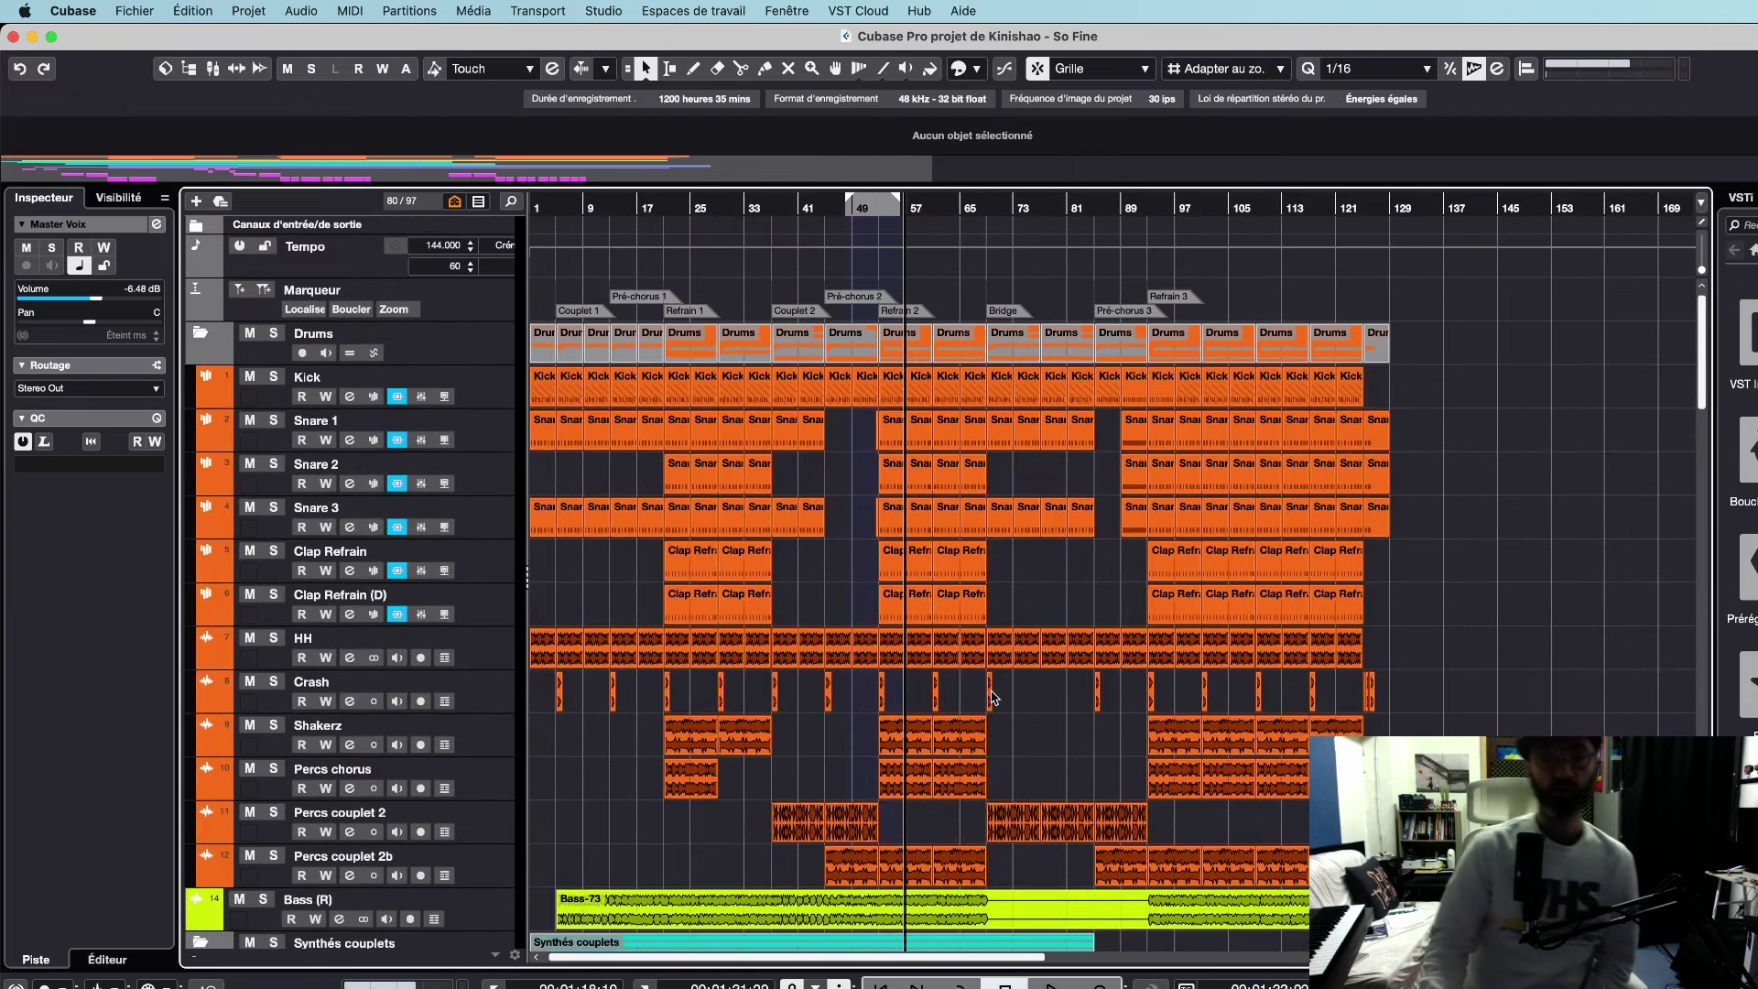
{"action": "scroll", "coordinate": [994, 698], "scroll_direction": "down", "scroll_amount": 2}
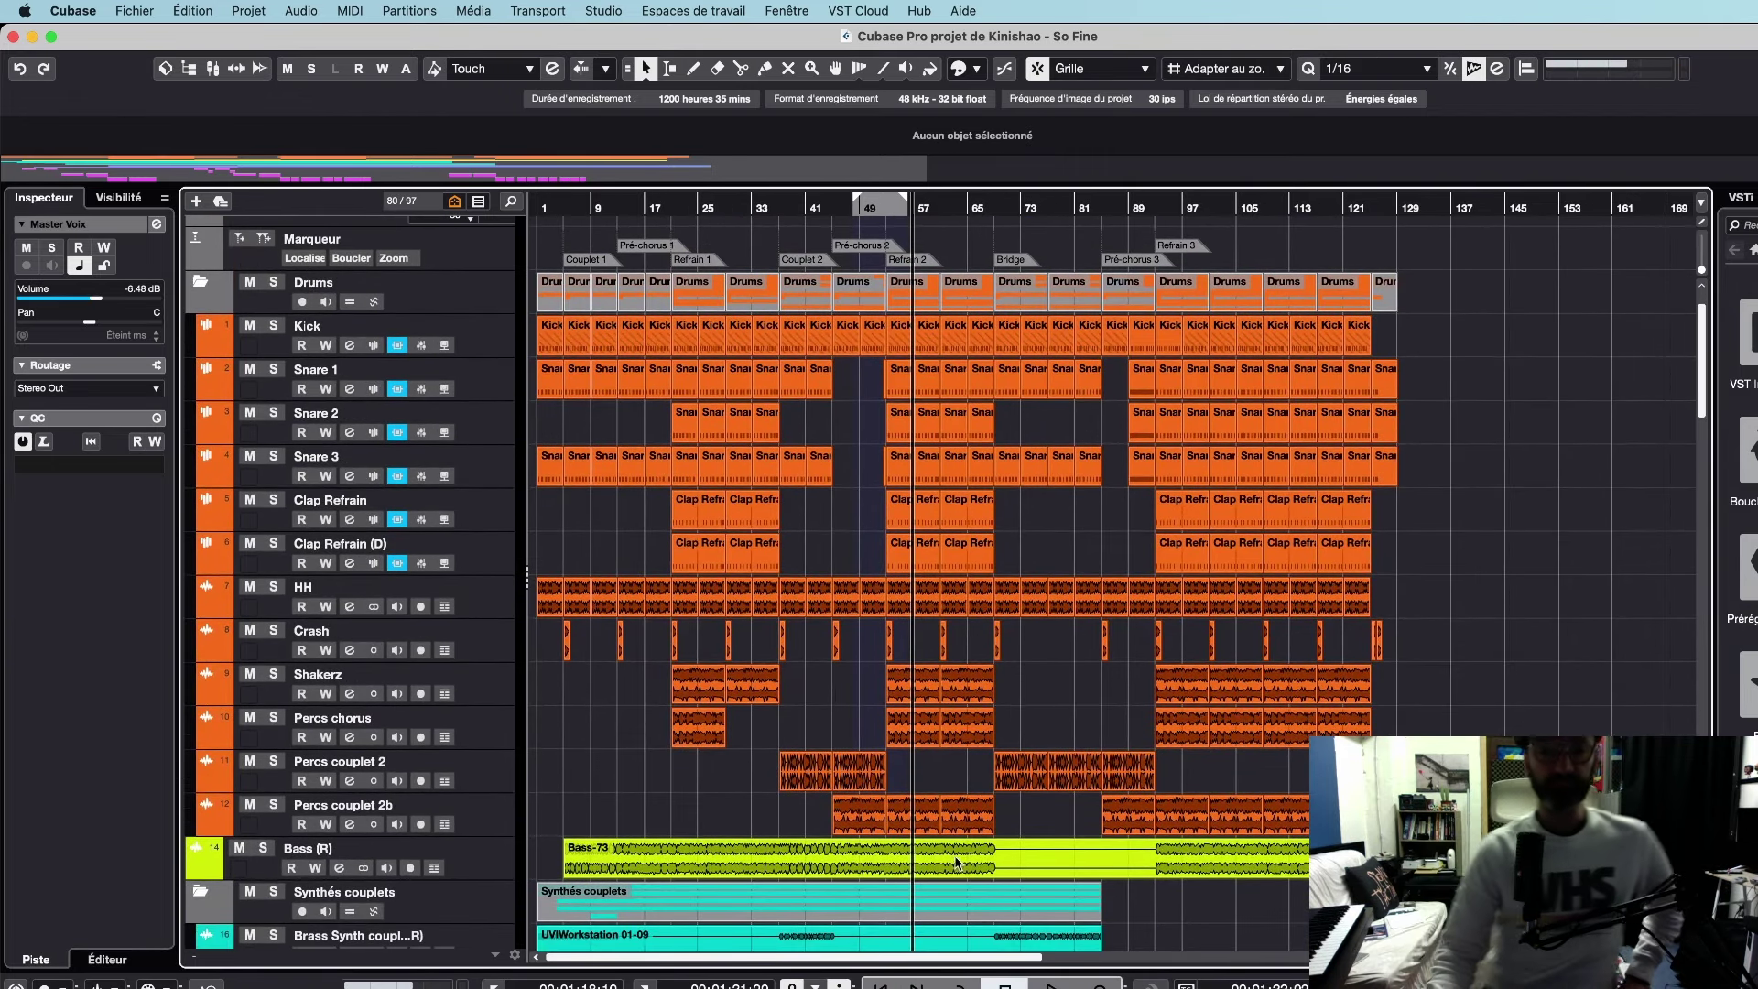
{"action": "key", "text": "shift+b"}
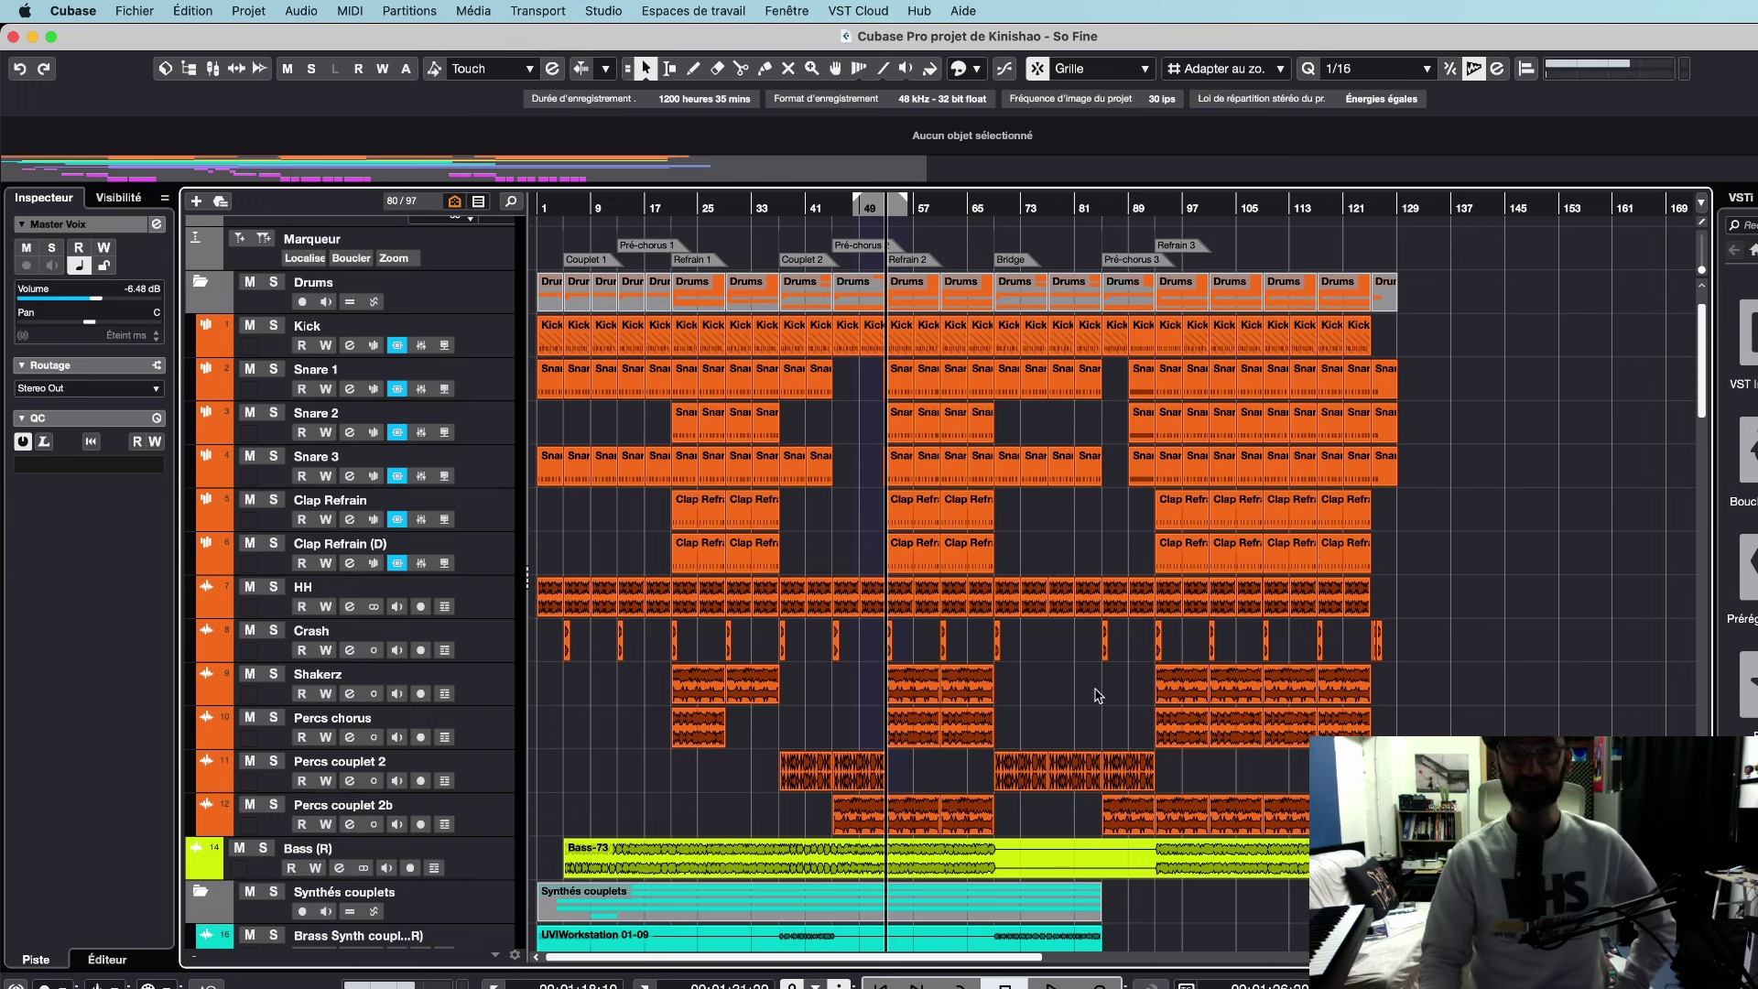
Play the full mix from the song's beginning, pause briefly in Couplet 1, resume following the tracks into Pré-chorus 1, and stop.
{"action": "key", "text": "KP_Subtract"}
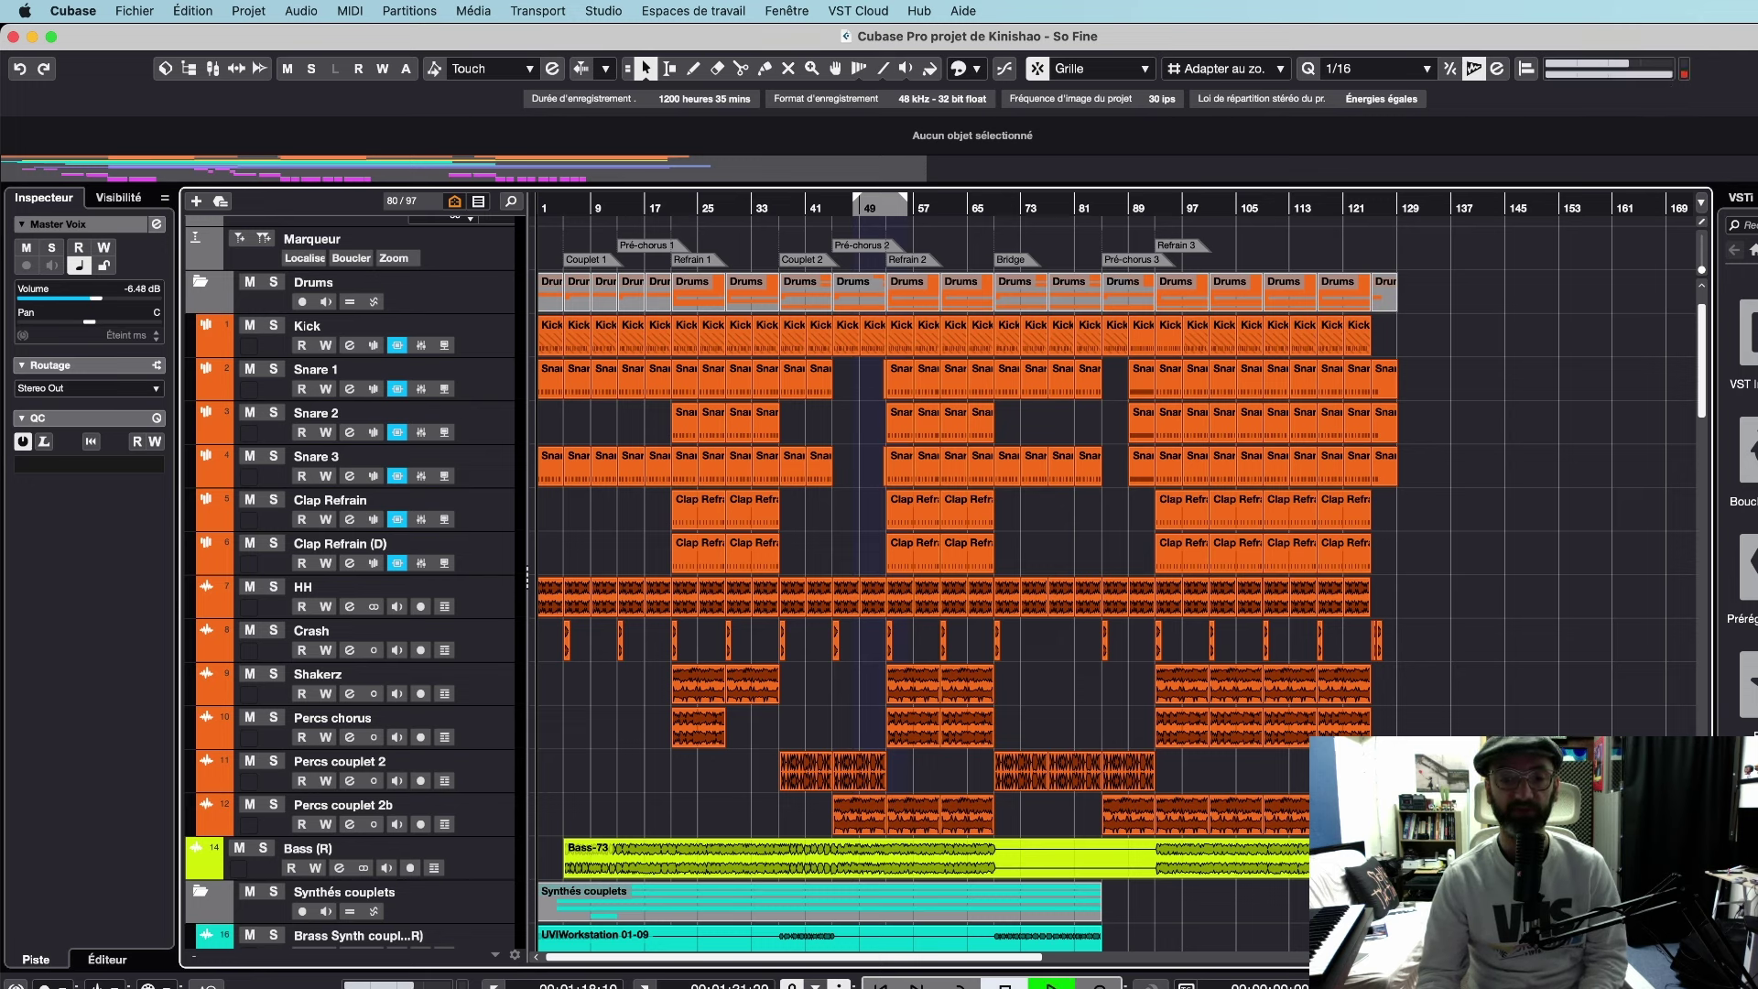
{"action": "key", "text": "space"}
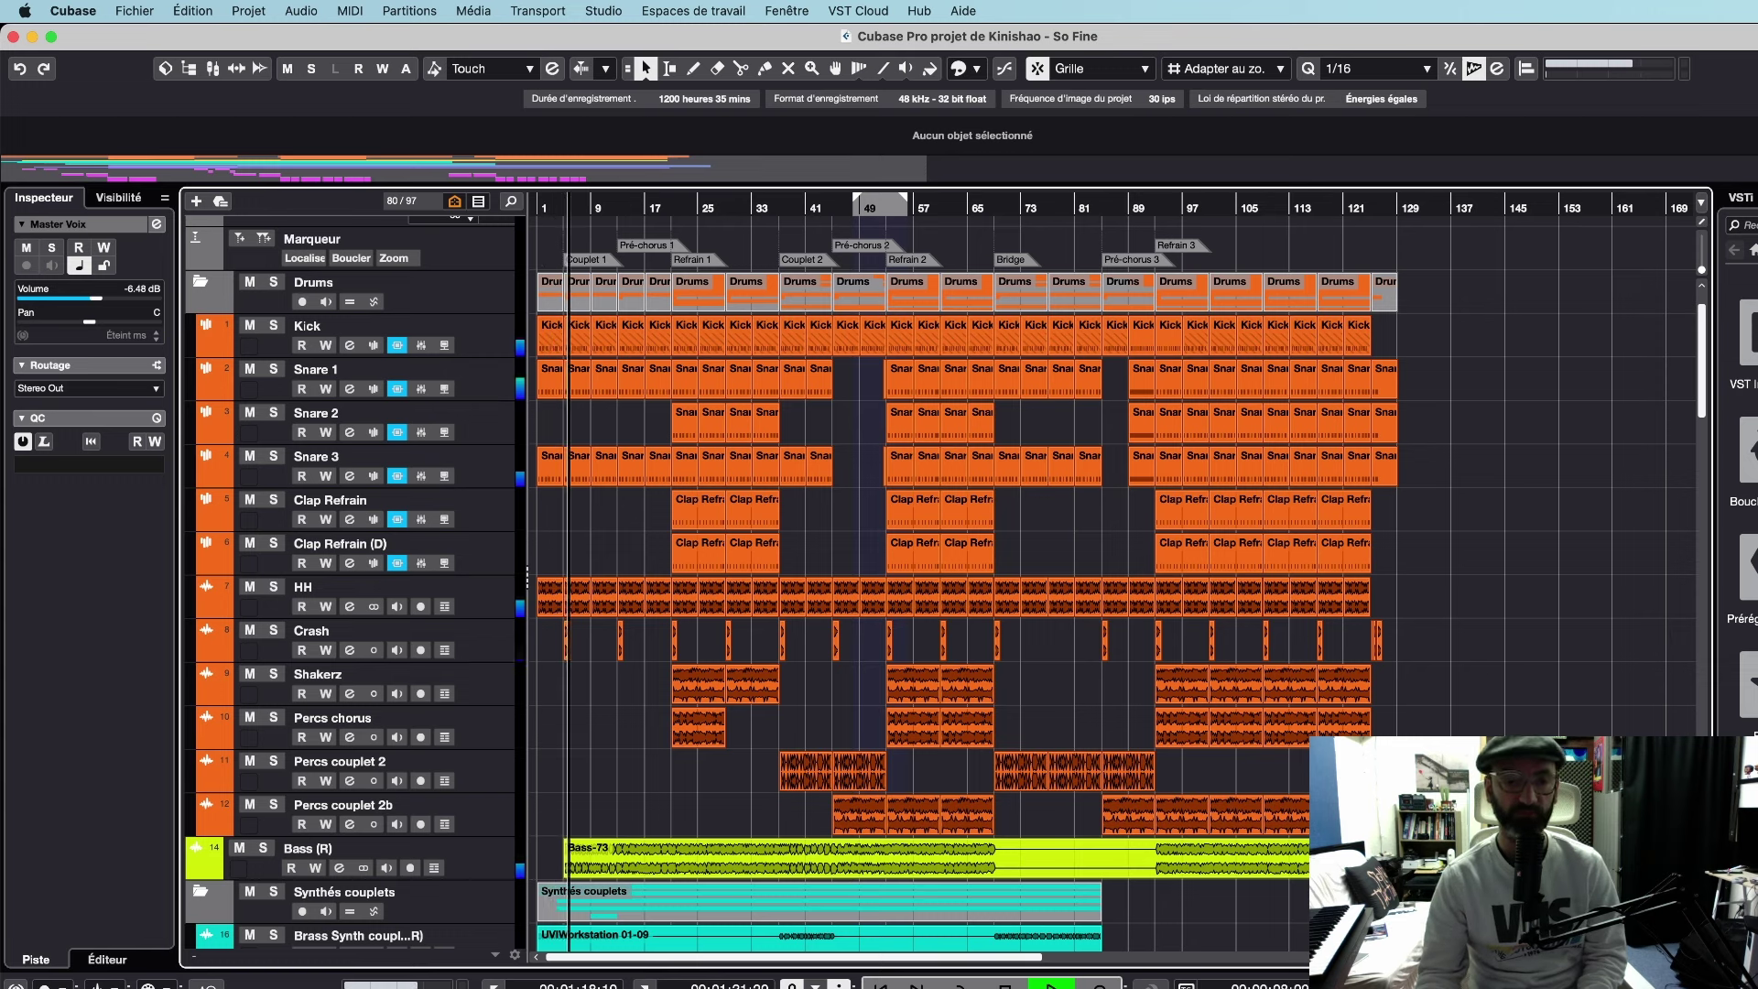
{"action": "key", "text": "space"}
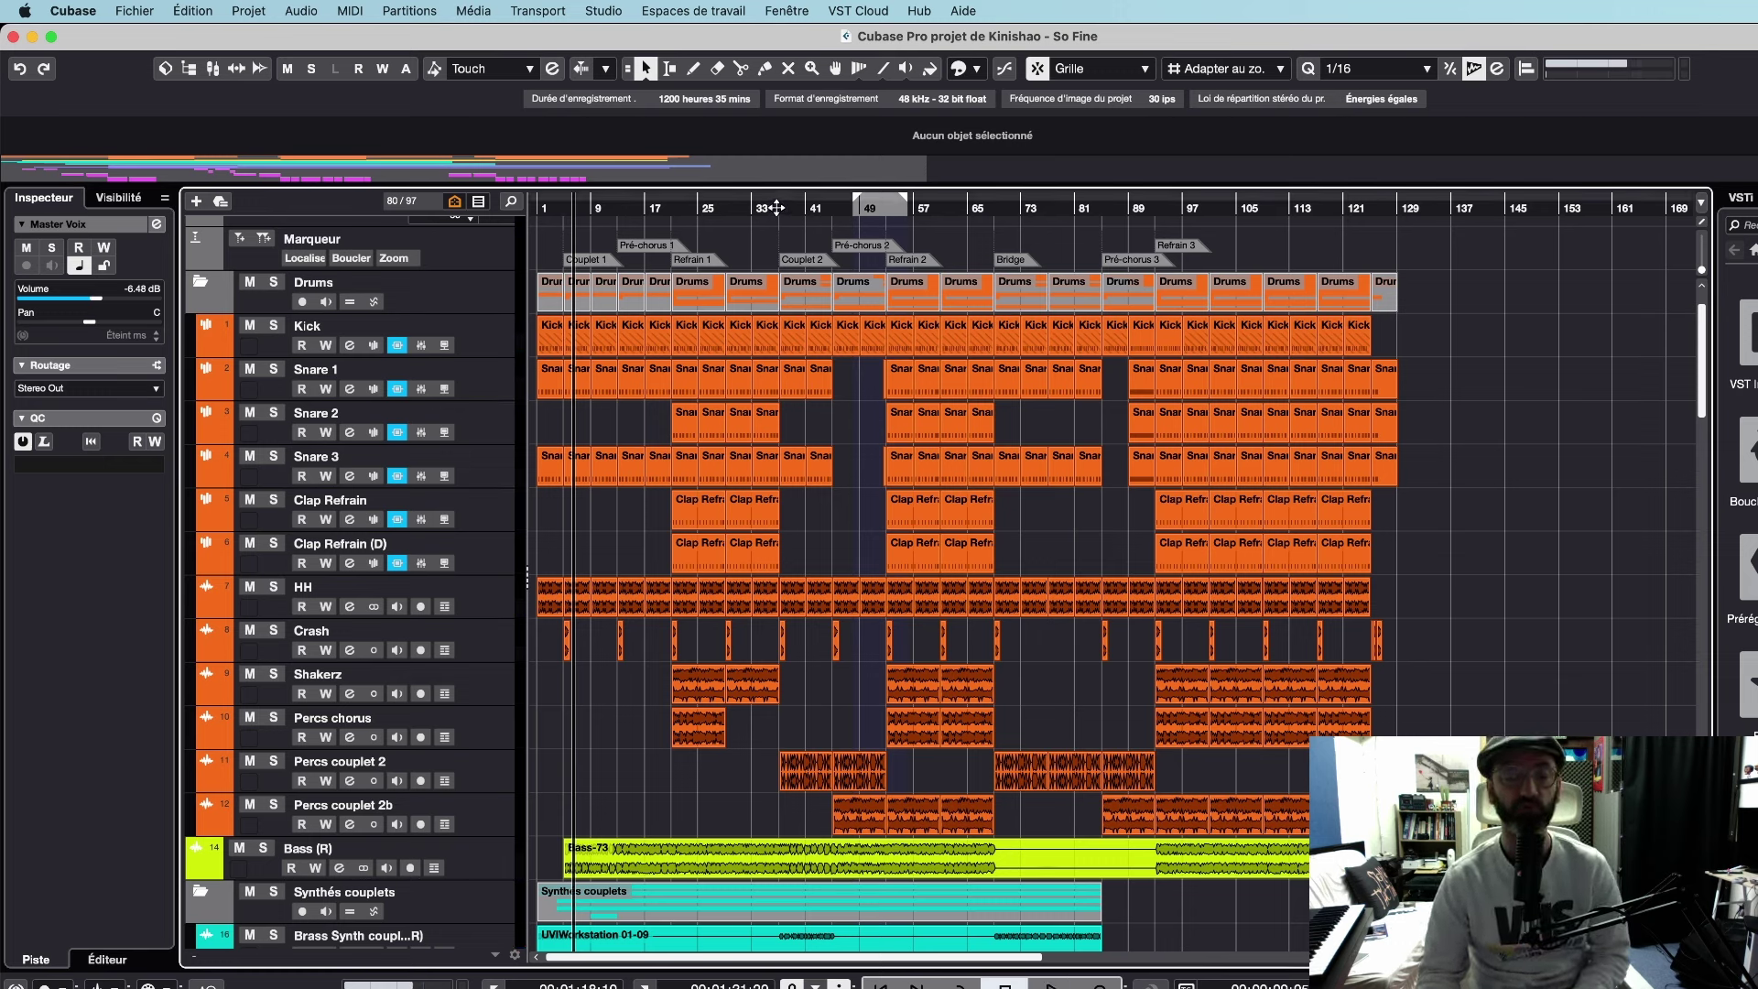
{"action": "key", "text": "space"}
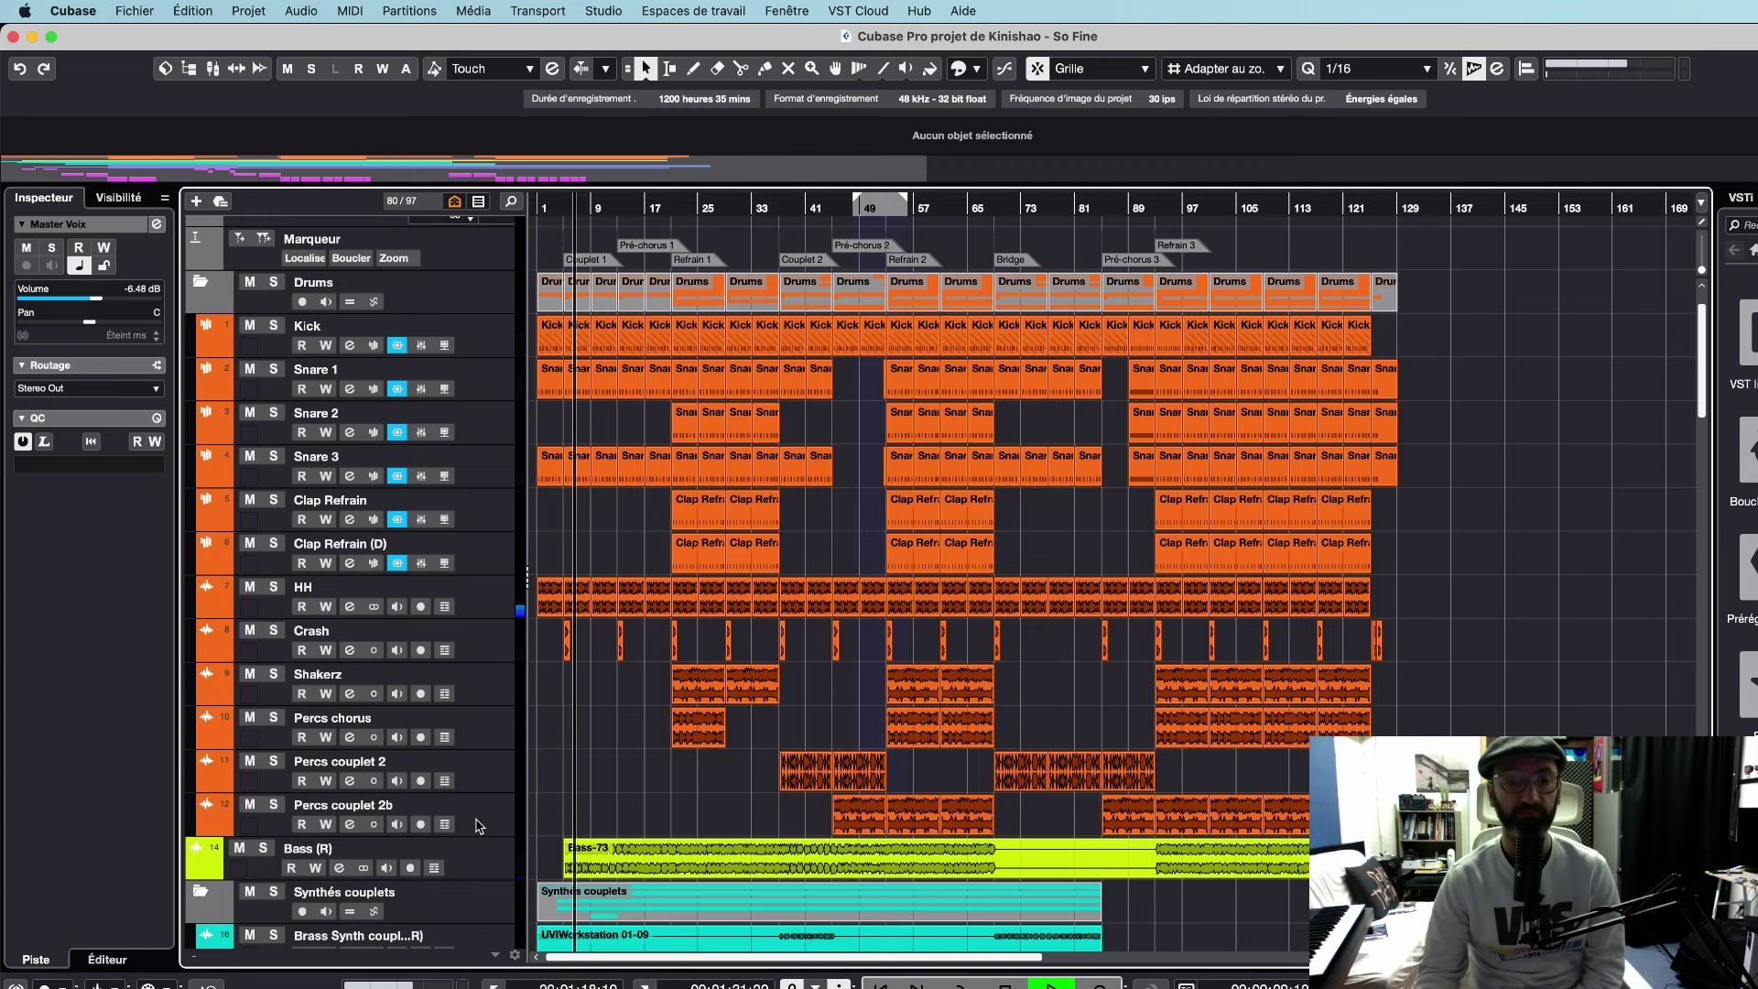
{"action": "scroll", "coordinate": [565, 796], "scroll_direction": "down", "scroll_amount": 6}
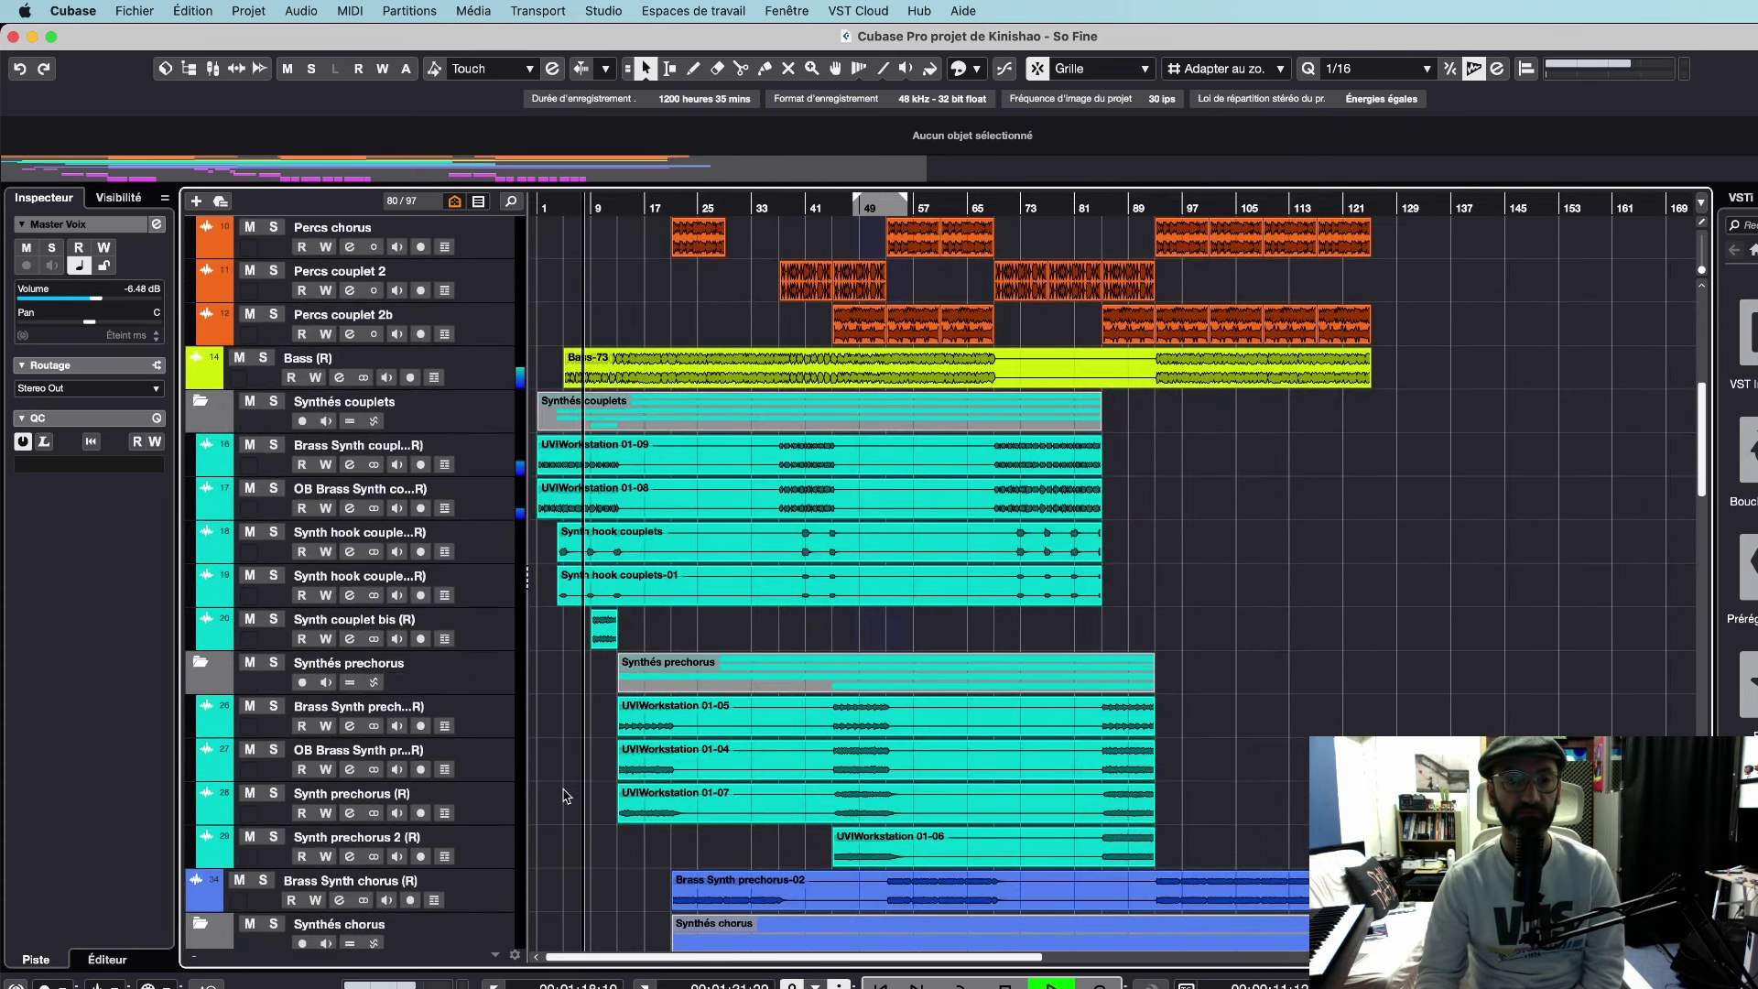
{"action": "scroll", "coordinate": [565, 796], "scroll_direction": "down", "scroll_amount": 10}
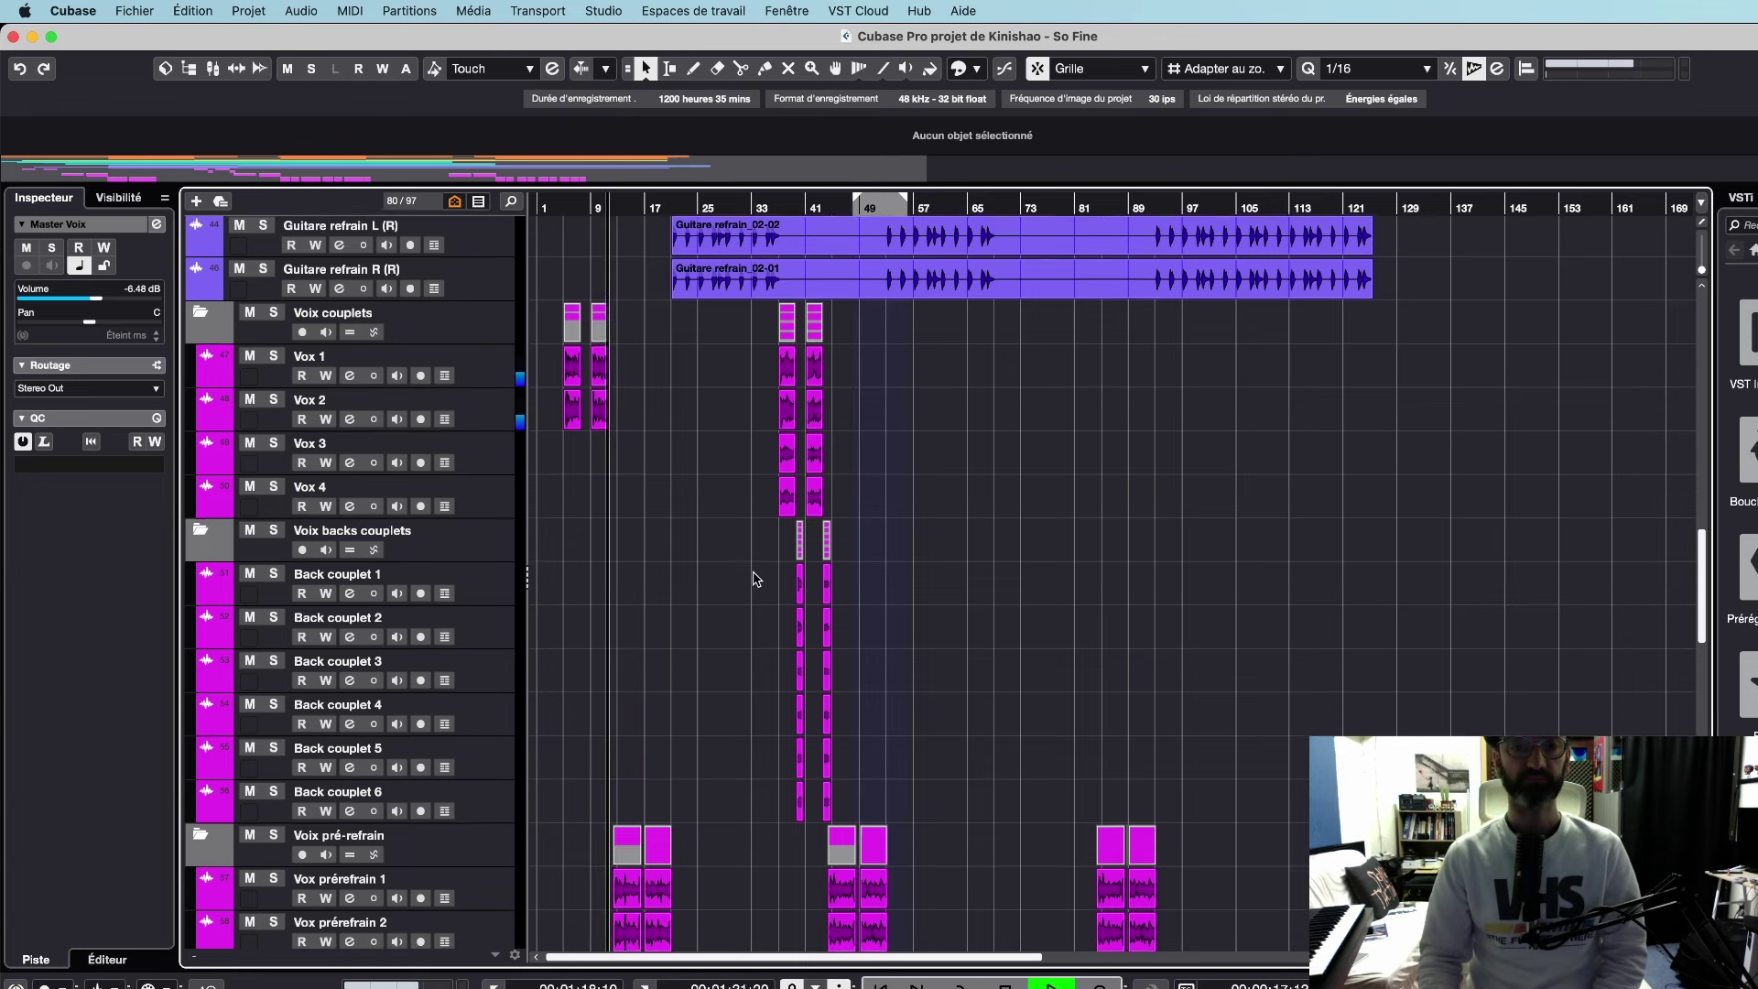
{"action": "scroll", "coordinate": [753, 577], "scroll_direction": "down", "scroll_amount": 5}
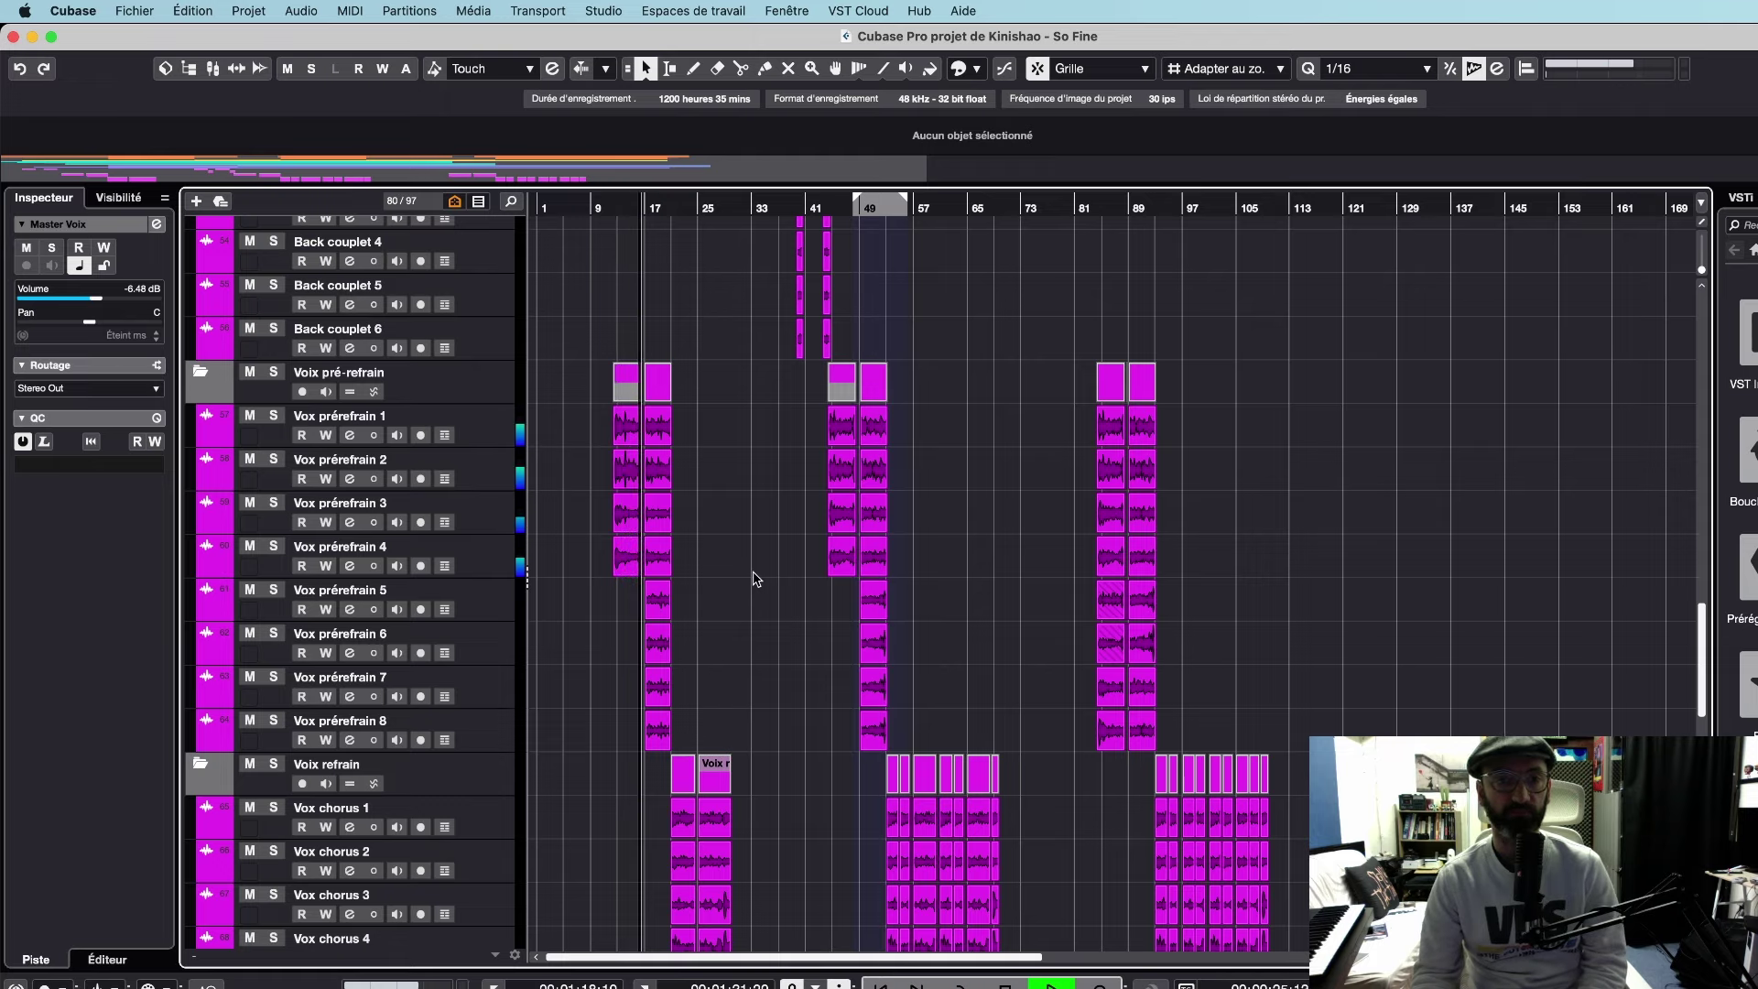
{"action": "key", "text": "space"}
Examine the vocal layers of the pre-refrains and refrains, from Vox prérefrain 1 through Vox chorus 10.
{"action": "scroll", "coordinate": [755, 579], "scroll_direction": "up", "scroll_amount": 4}
{"action": "scroll", "coordinate": [755, 579], "scroll_direction": "down", "scroll_amount": 10}
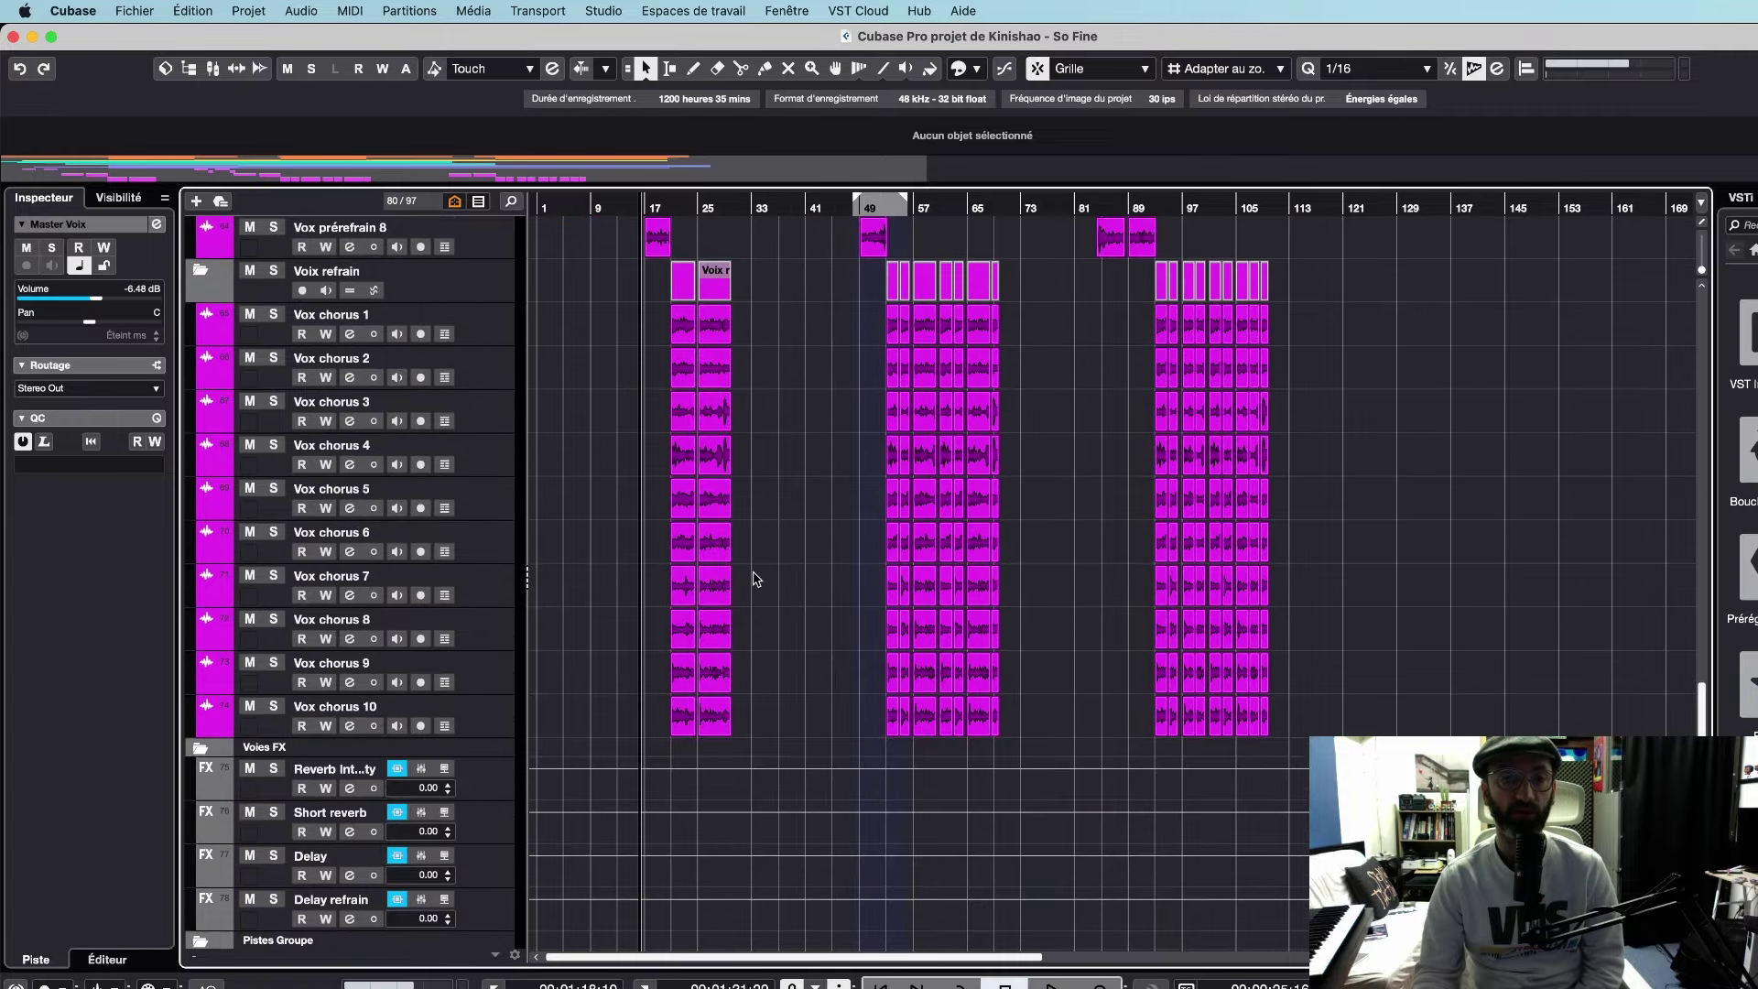
{"action": "scroll", "coordinate": [813, 523], "scroll_direction": "up", "scroll_amount": 5}
{"action": "scroll", "coordinate": [813, 524], "scroll_direction": "up", "scroll_amount": 1}
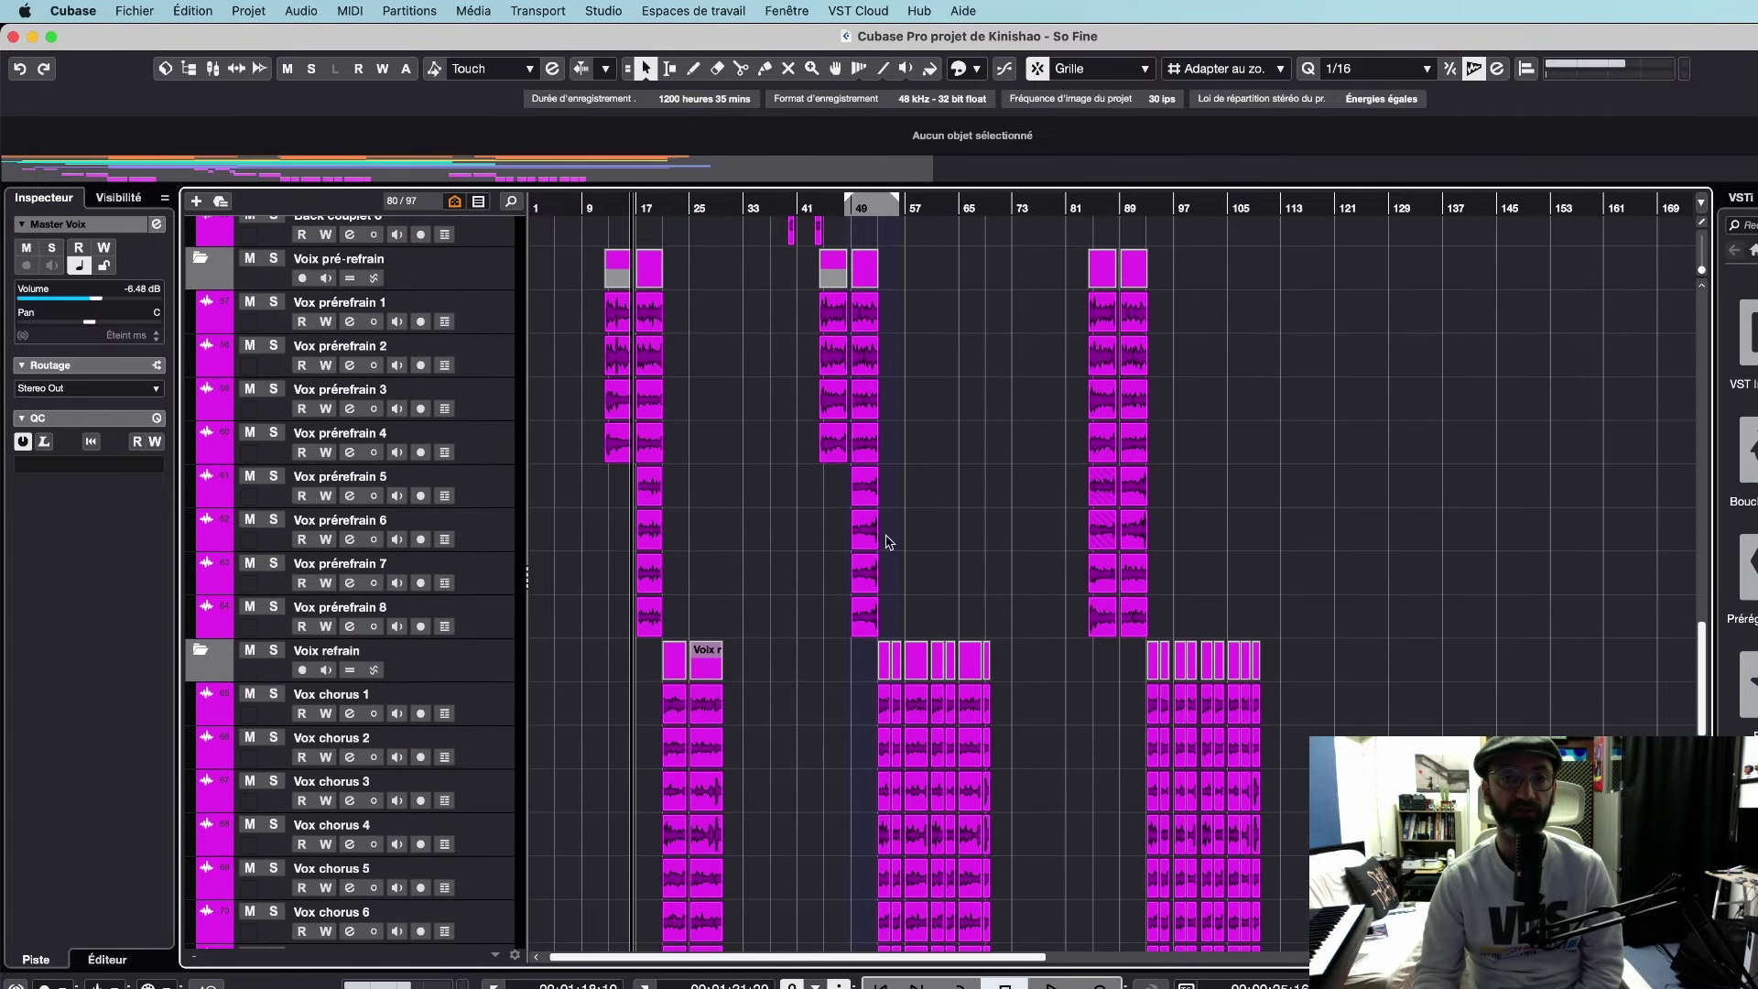
{"action": "scroll", "coordinate": [864, 783], "scroll_direction": "down", "scroll_amount": 6}
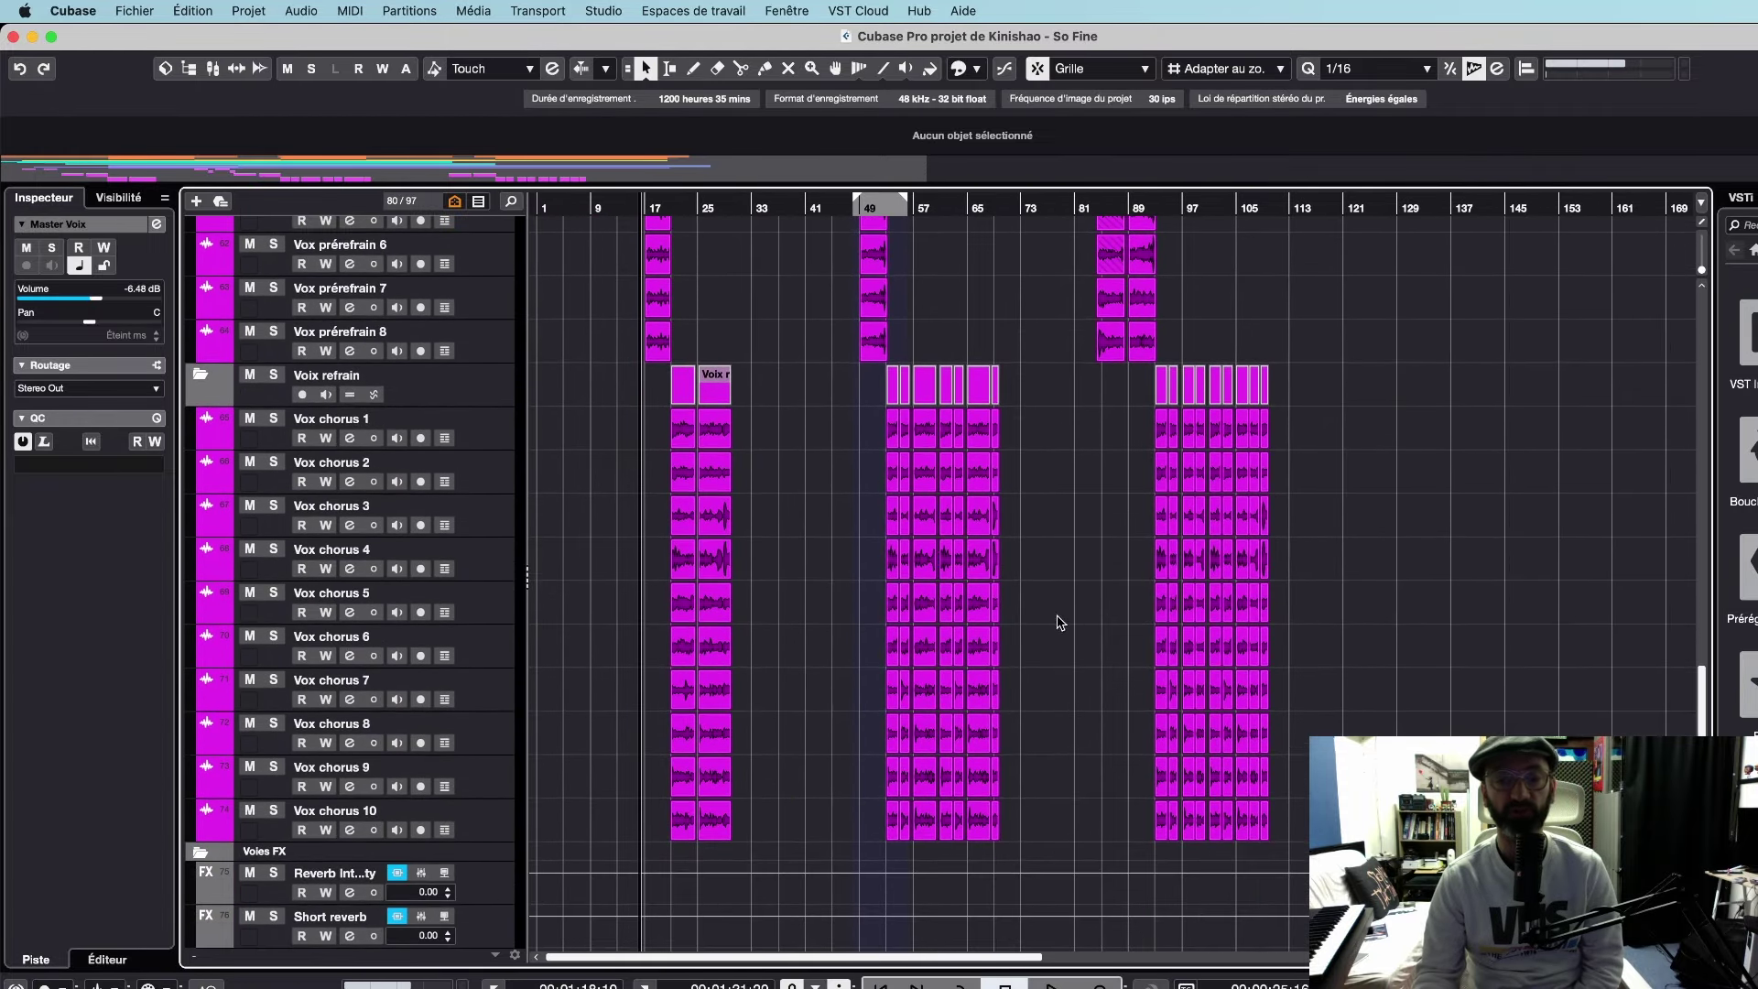
Return to the guitar, verse vocal and backing vocal tracks and move the playback position to just before Couplet 2.
{"action": "scroll", "coordinate": [1087, 561], "scroll_direction": "up", "scroll_amount": 20}
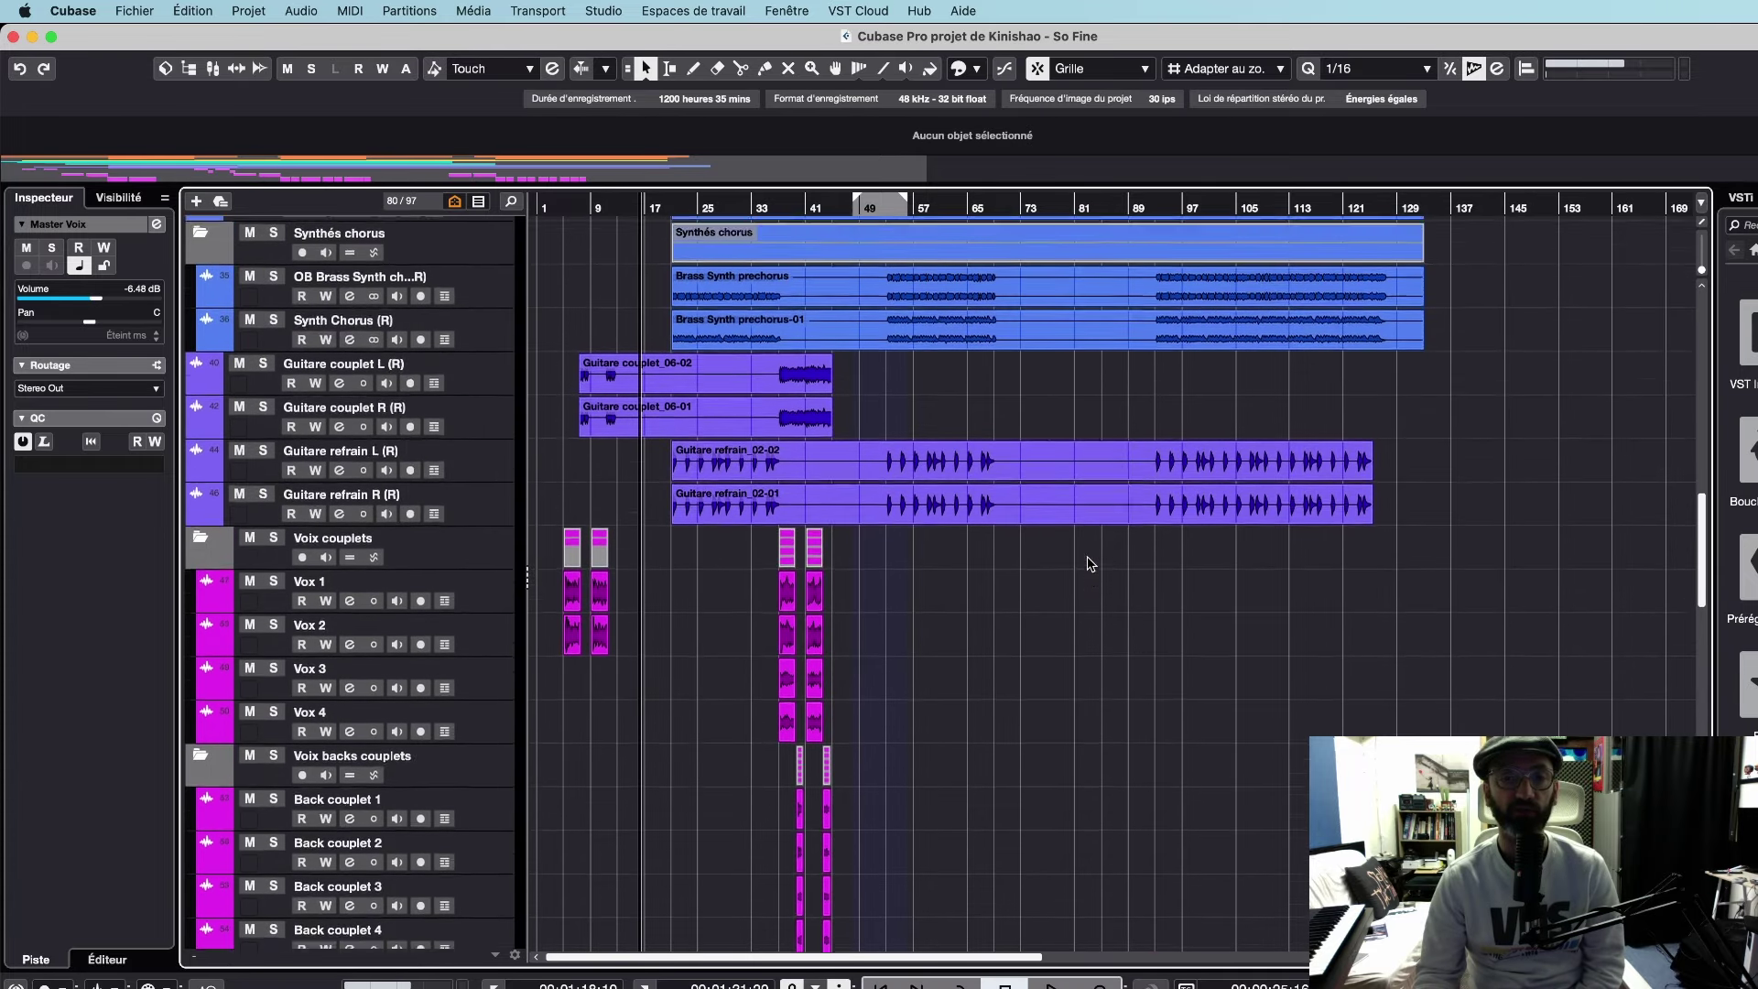
{"action": "scroll", "coordinate": [949, 728], "scroll_direction": "down", "scroll_amount": 6}
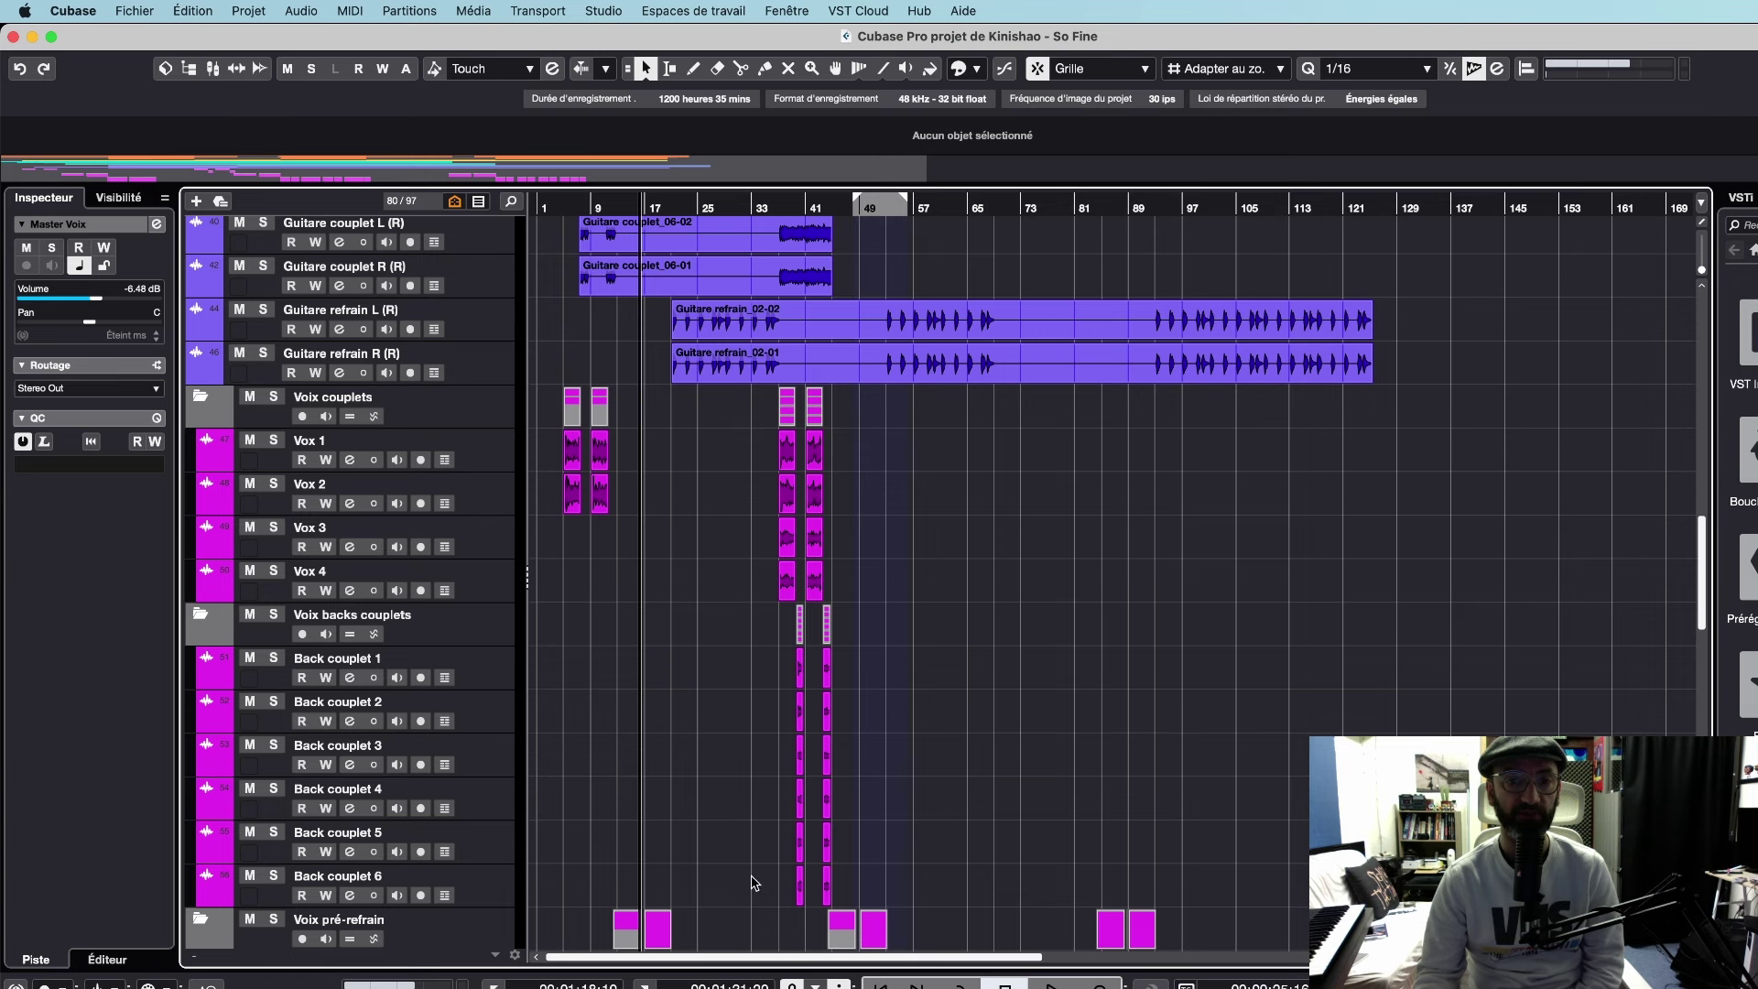
{"action": "scroll", "coordinate": [876, 451], "scroll_direction": "up", "scroll_amount": 4}
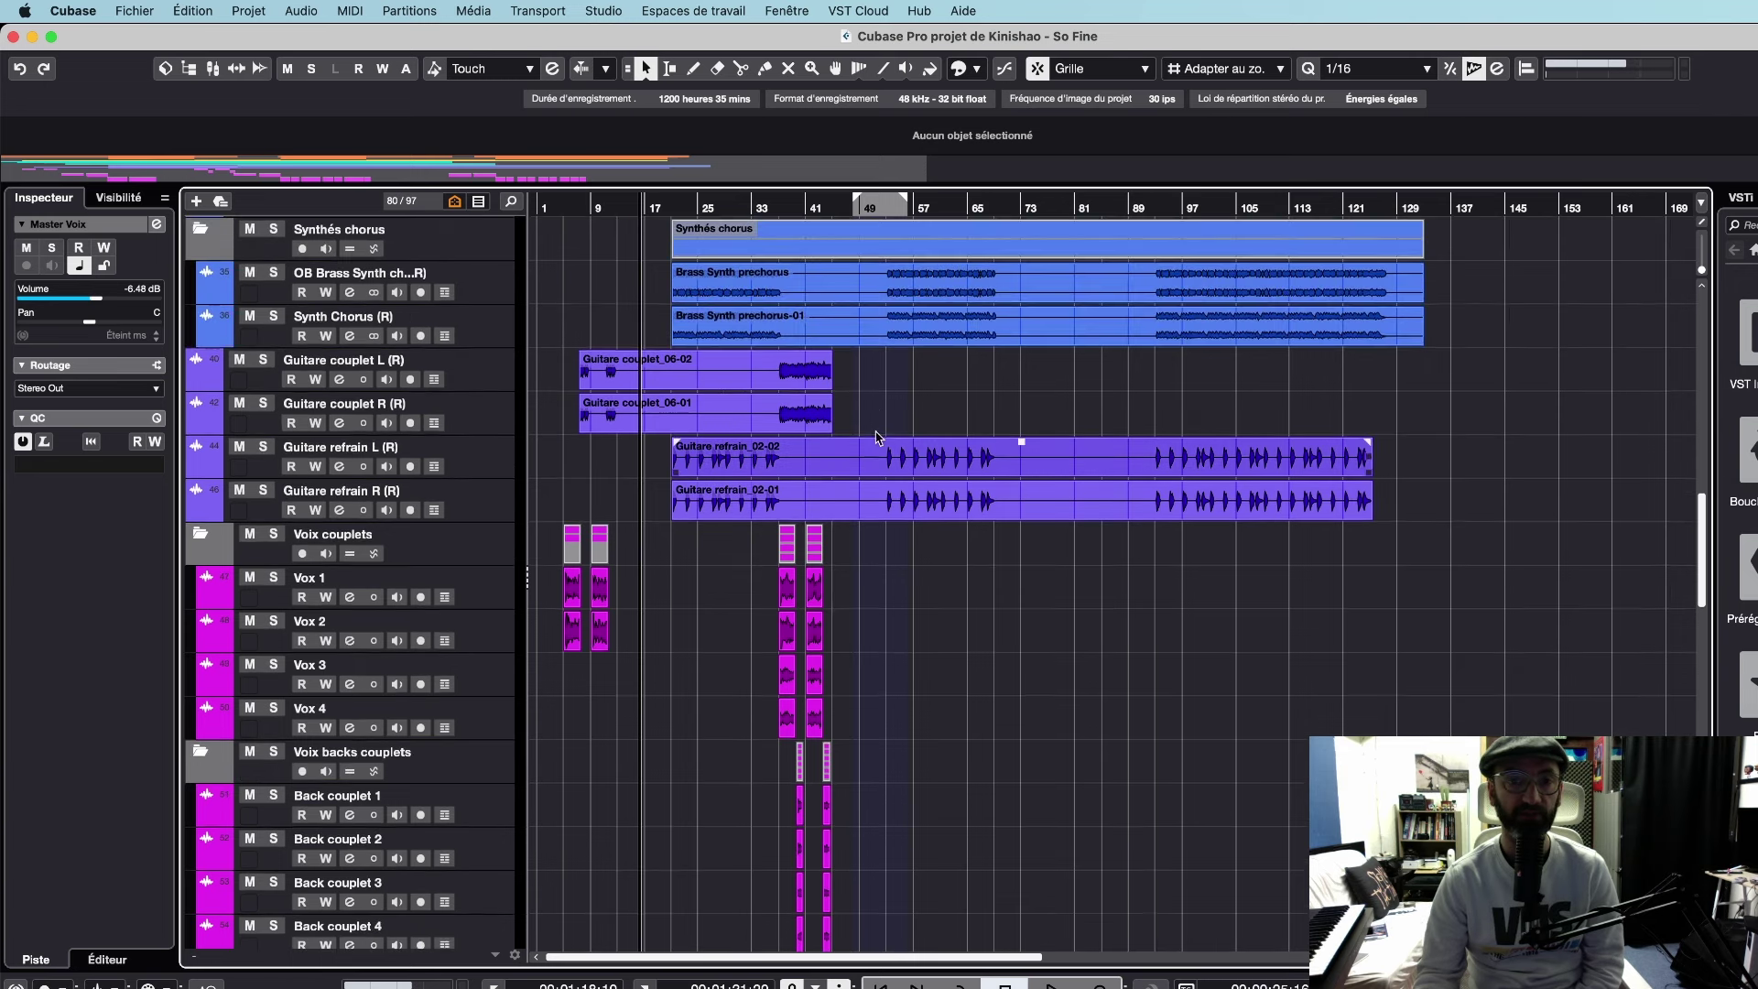
{"action": "left_click", "coordinate": [776, 201]}
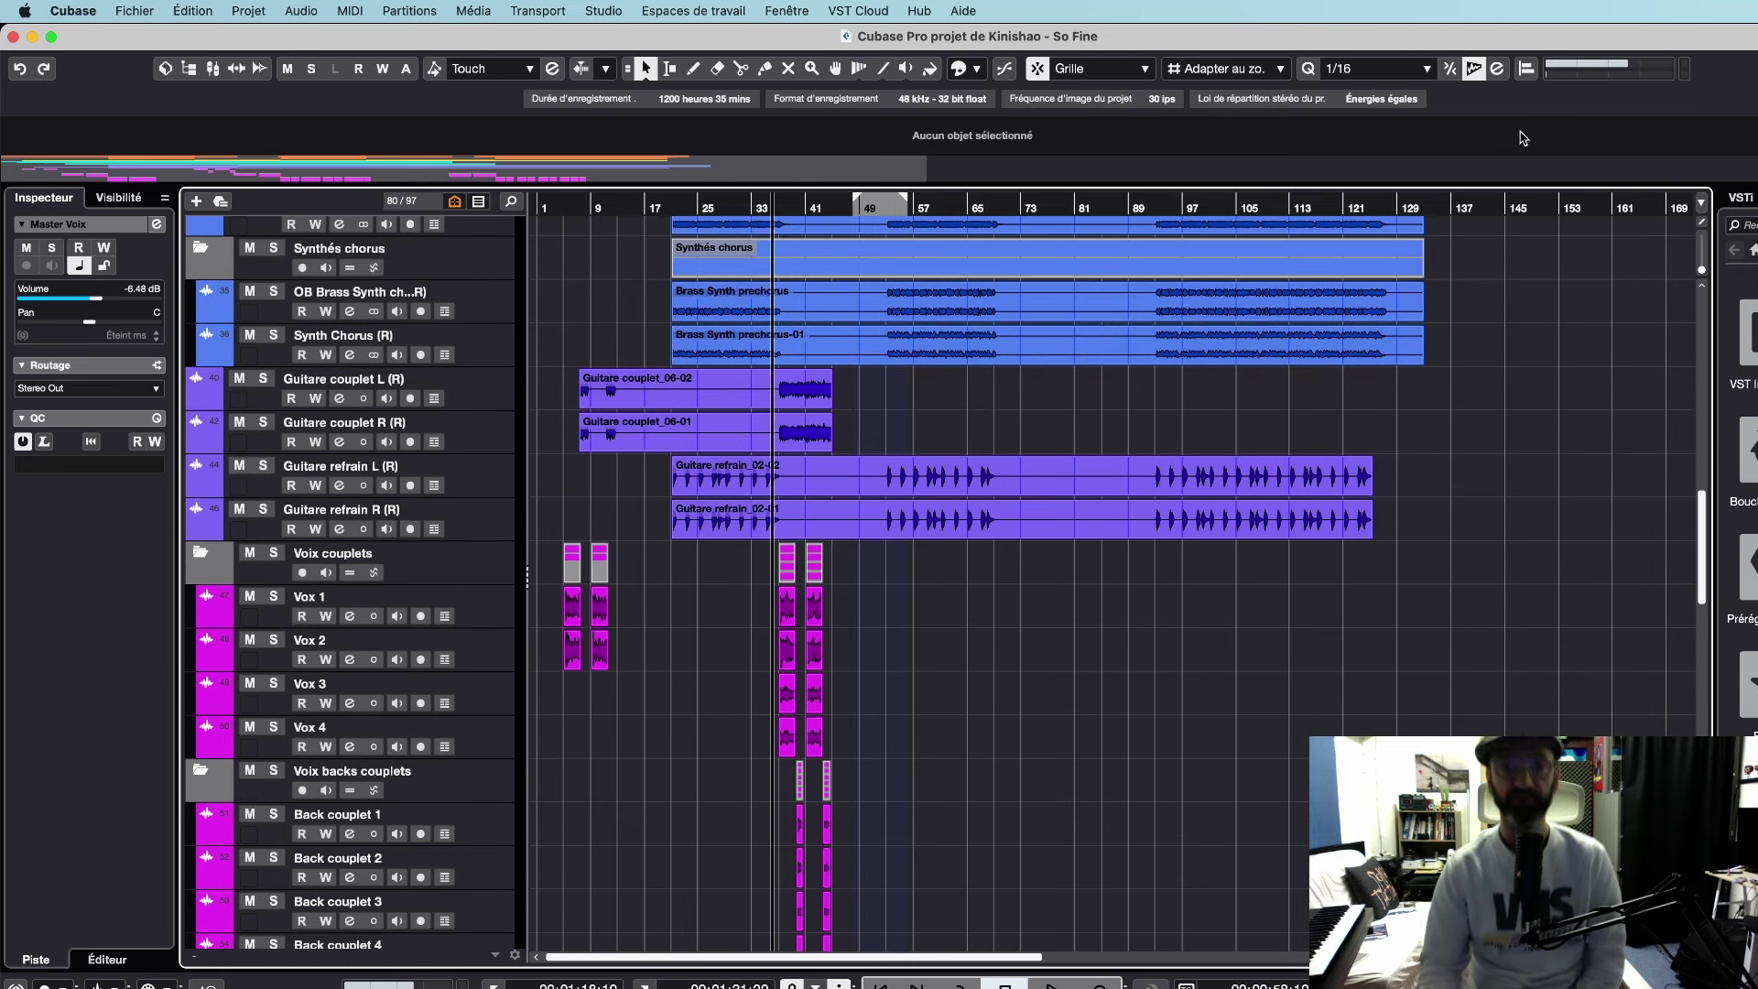